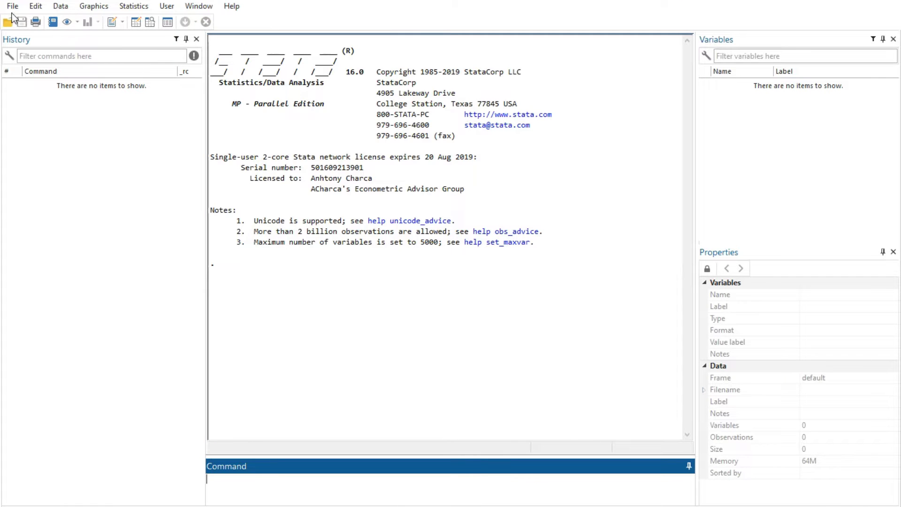
Load the installed example dataset auto.dta from the example datasets list and close the help viewer
click(13, 7)
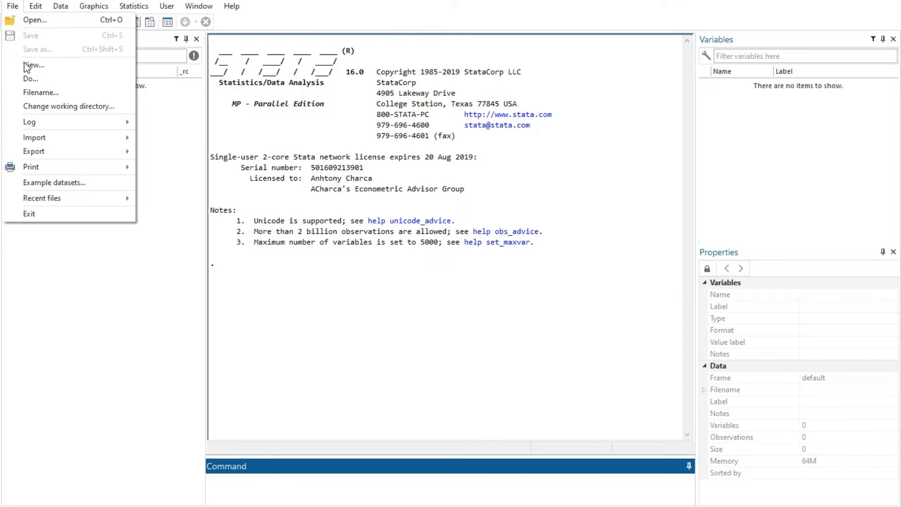
click(63, 184)
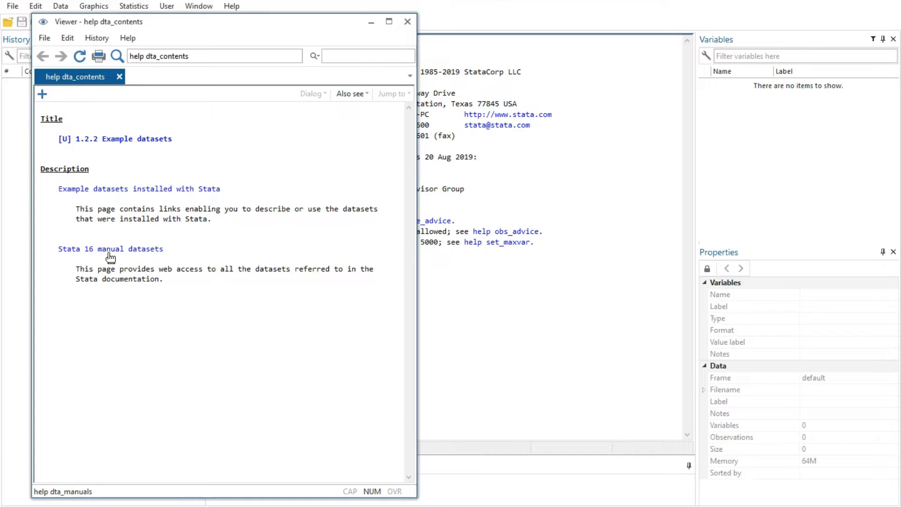
click(109, 190)
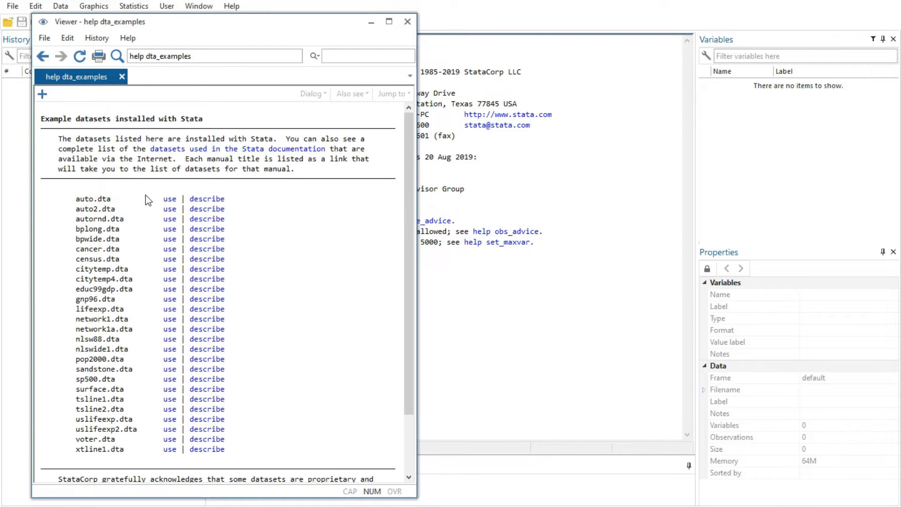
click(170, 199)
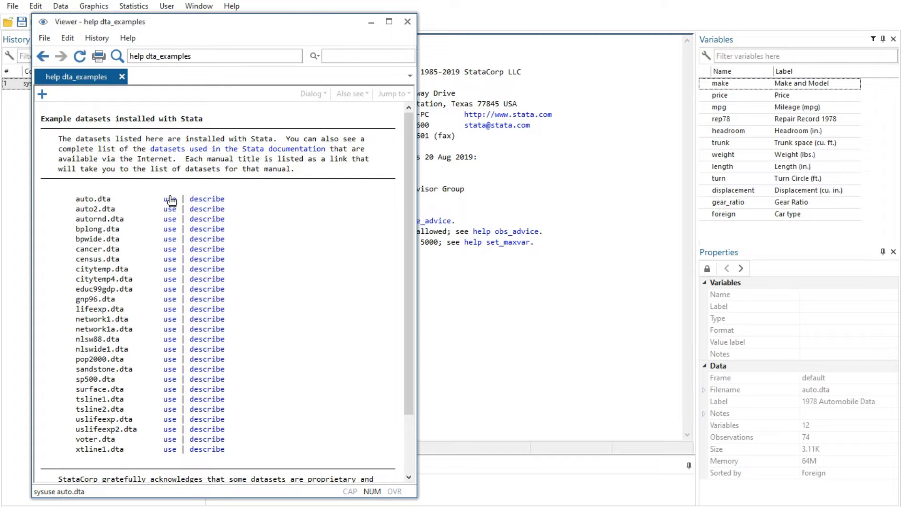
click(408, 21)
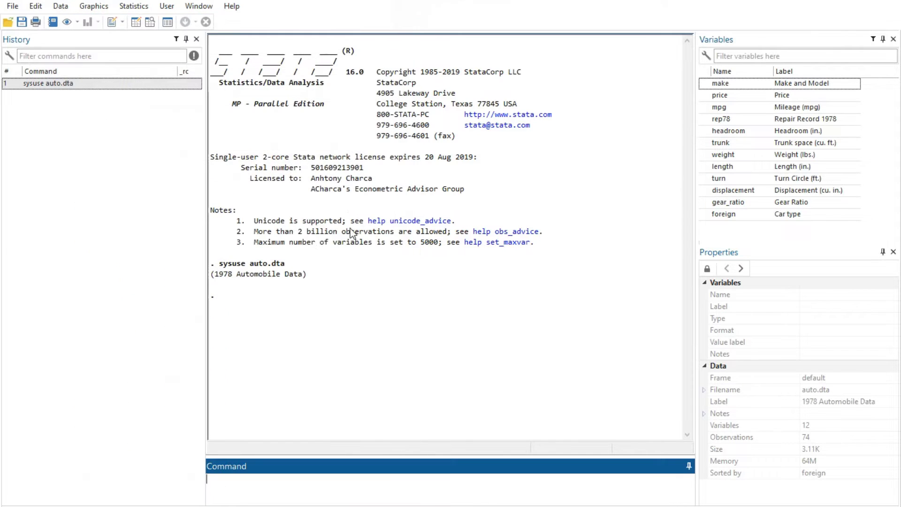
Go through the History, Command, Results, Variables and Properties panes one after another
click(43, 40)
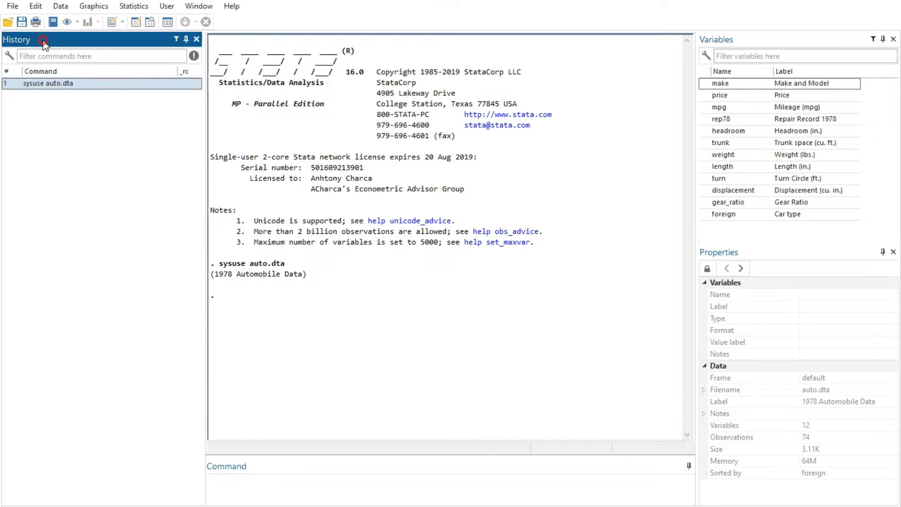
click(264, 465)
click(478, 126)
click(732, 39)
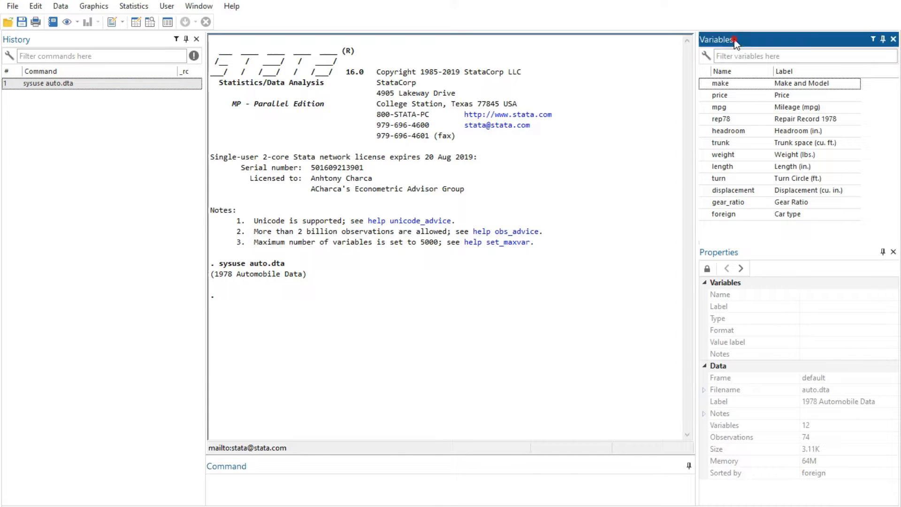
click(747, 252)
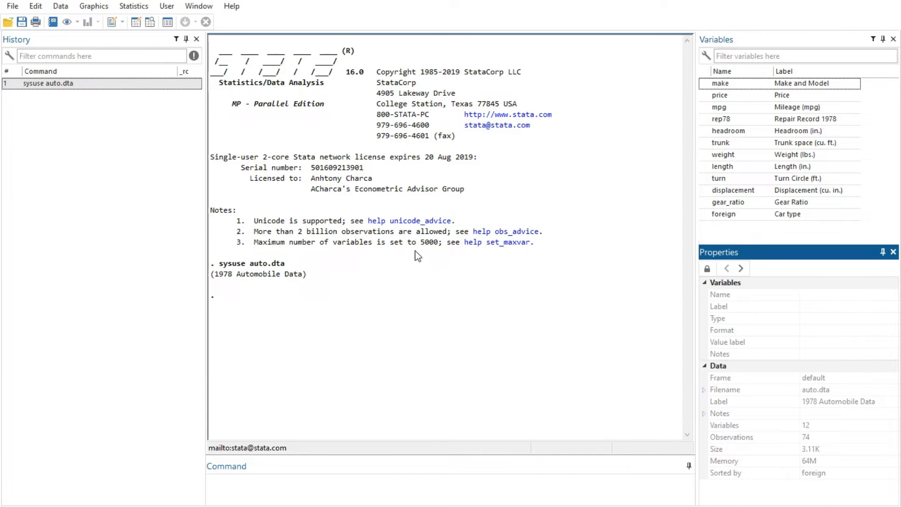
click(394, 272)
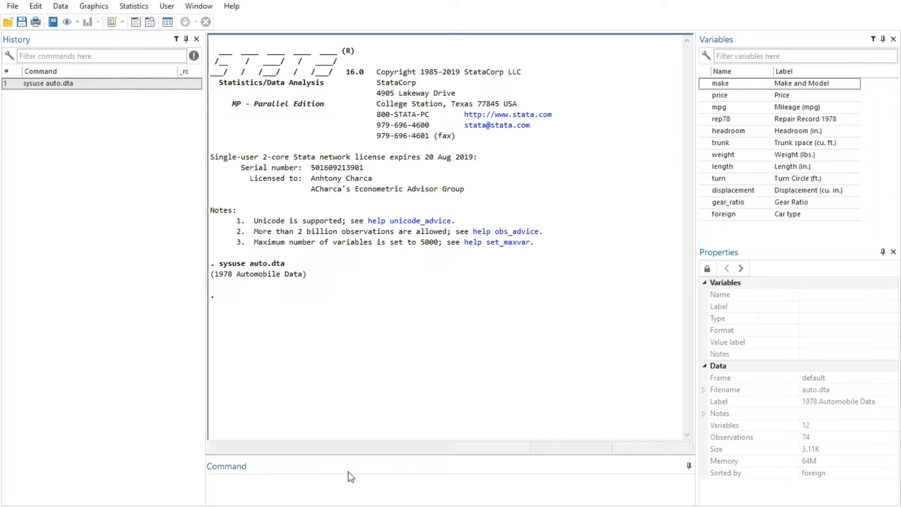
Run "summarize make price weight headroom", adding weight and headroom from the variable list
click(290, 485)
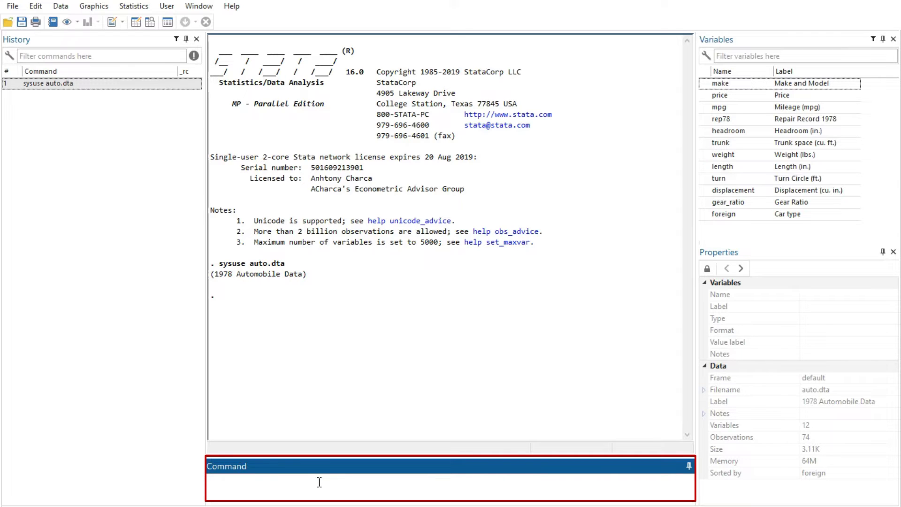
text(summarize make price)
double_click(725, 155)
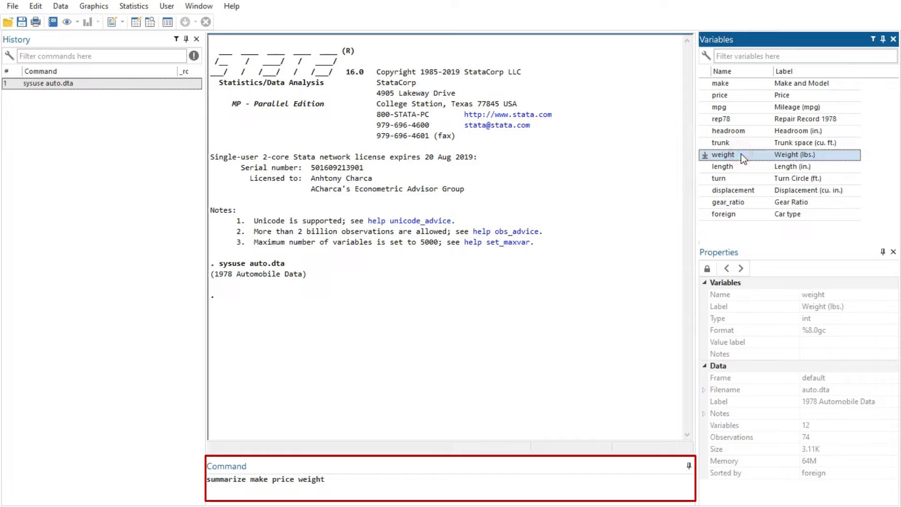
double_click(724, 131)
click(383, 482)
key(Return)
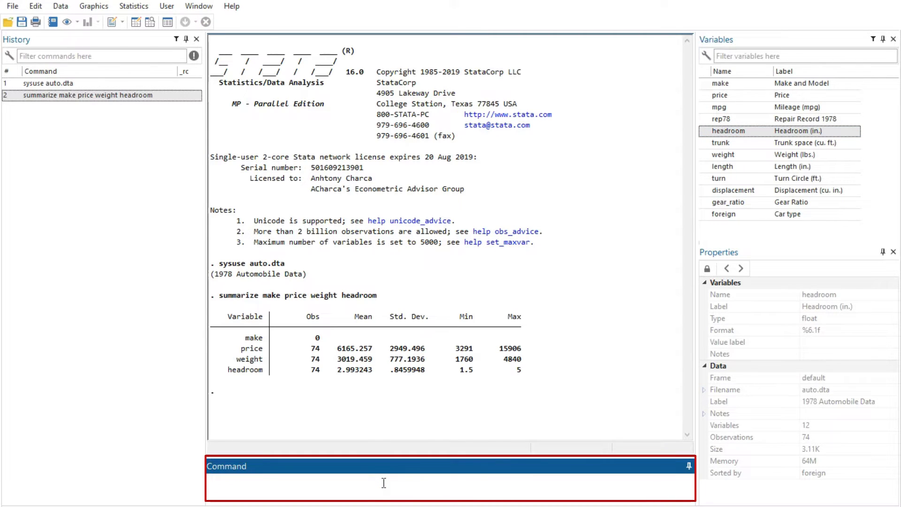
Step back and forth through the previously run commands in the command line
key(Page_Up)
key(Page_Up)
key(Page_Down)
key(Page_Up)
key(Page_Down)
key(Page_Down)
Run "summarize trunk turn" to get summary statistics for both variables
text(summarize trunk tu)
key(BackSpace)
text(urn)
key(Return)
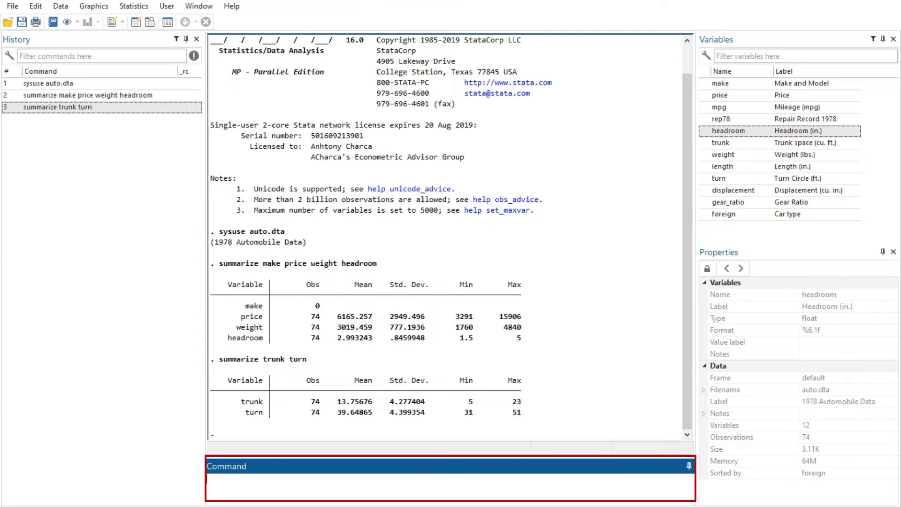
Rerun the earlier "summarize make price weight headroom" command from the command history
click(232, 57)
click(90, 39)
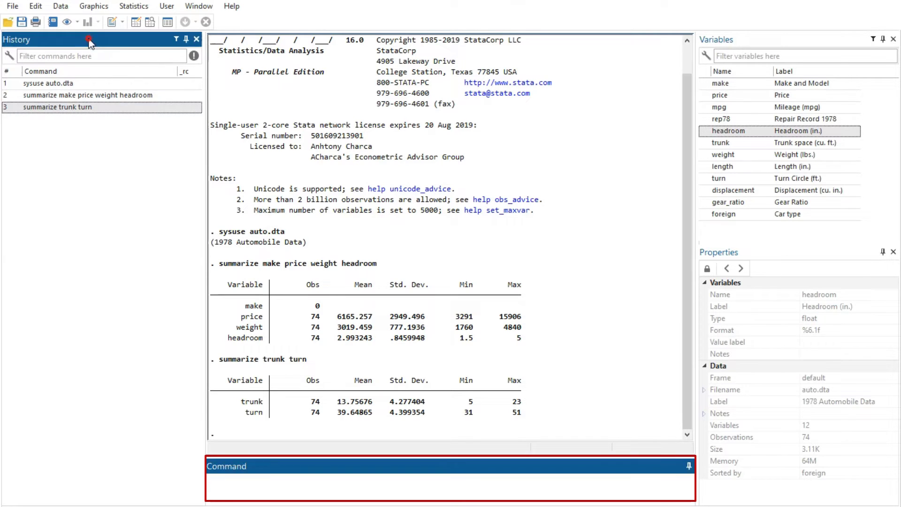
double_click(65, 95)
Recall the latest summarize command from the history, append displacement and foreign to its variables, and run it
click(83, 122)
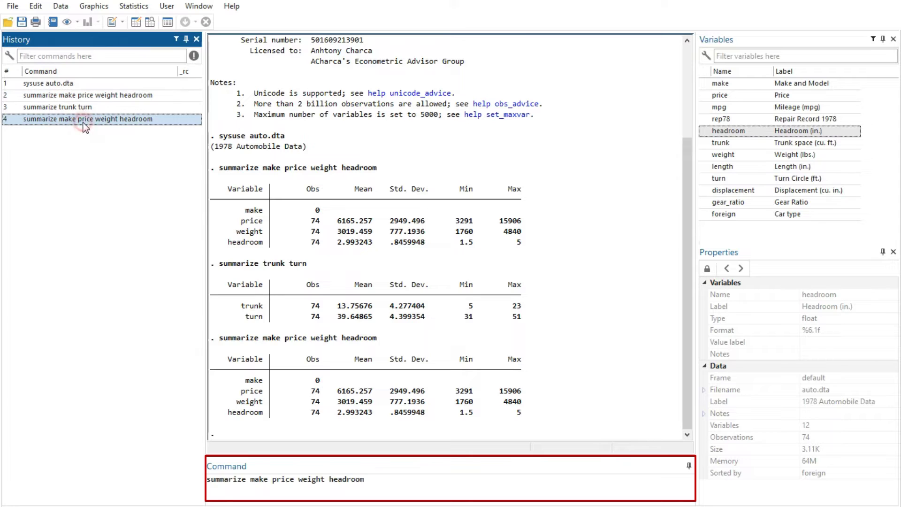
click(384, 480)
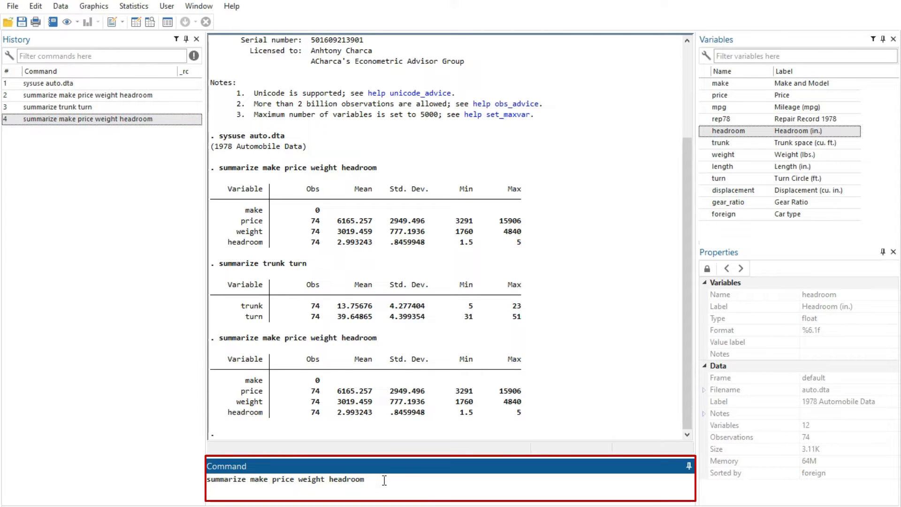
double_click(731, 190)
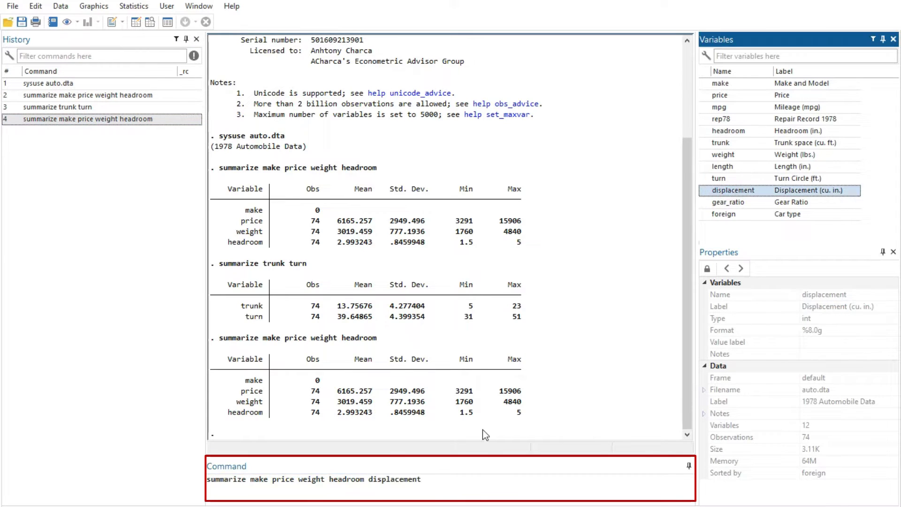
click(437, 478)
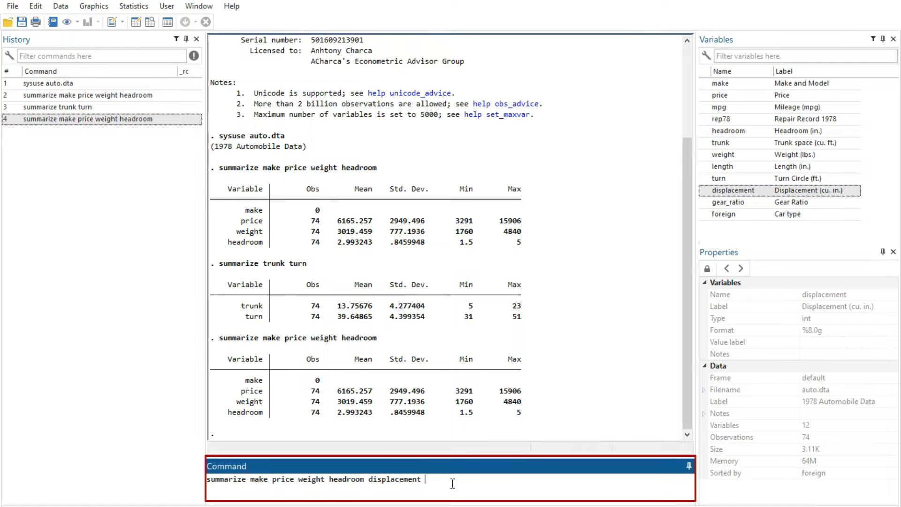
text(foreign)
key(Return)
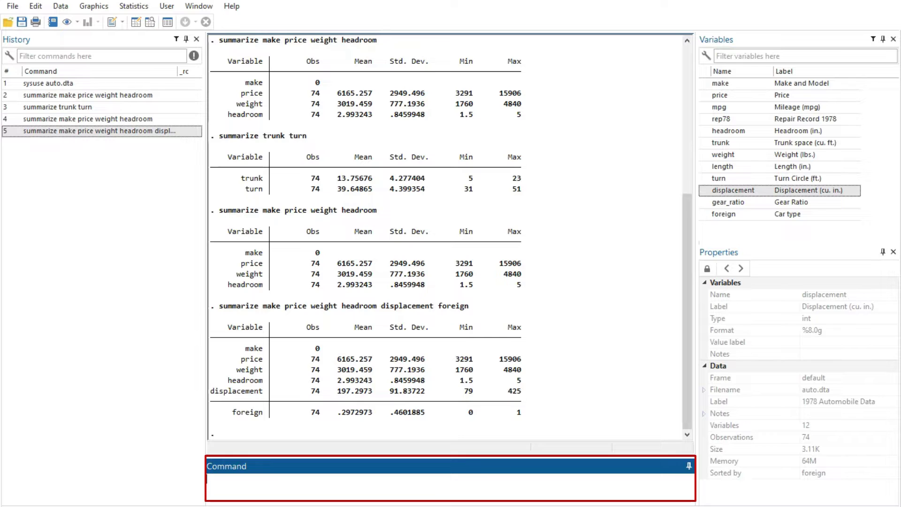
Look over the earlier summary tables in the results output
click(526, 0)
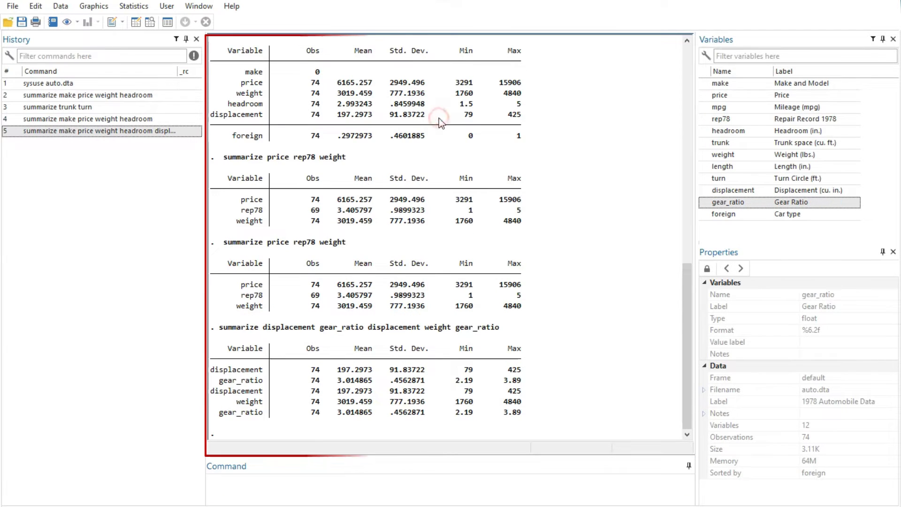
click(269, 491)
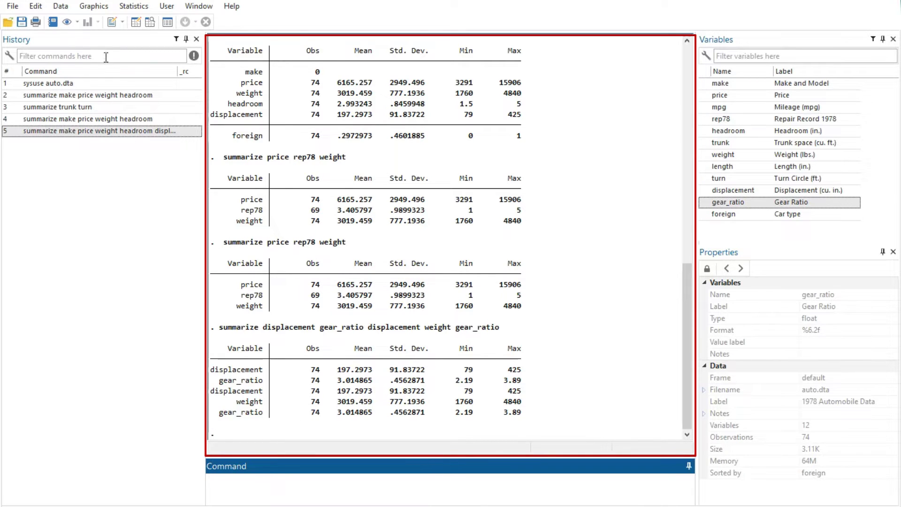
click(39, 6)
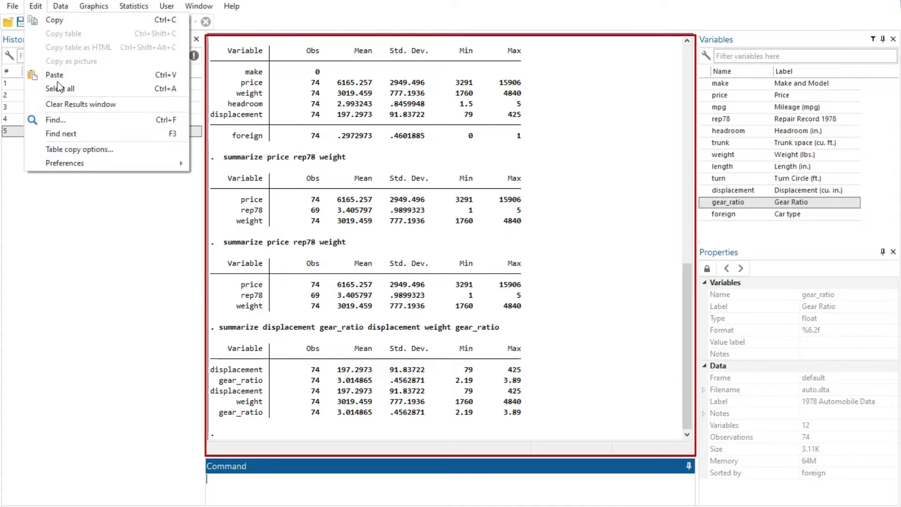
click(262, 149)
scroll(353, 201, up, 7)
scroll(353, 201, up, 10)
scroll(352, 201, down, 17)
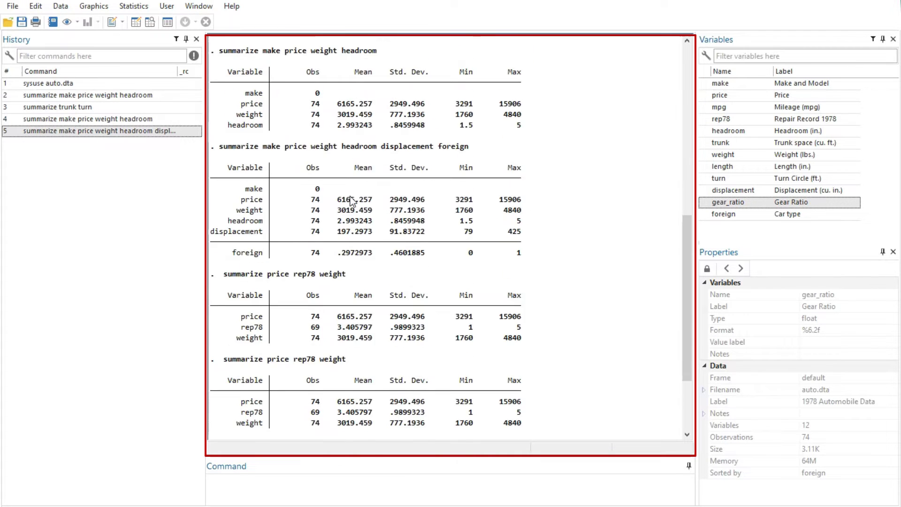
Search the results output for "price"
click(35, 6)
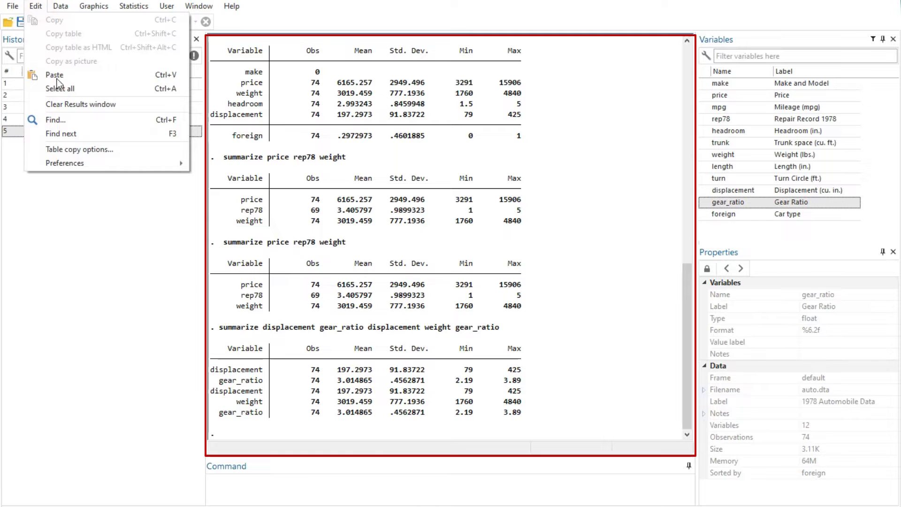
click(157, 119)
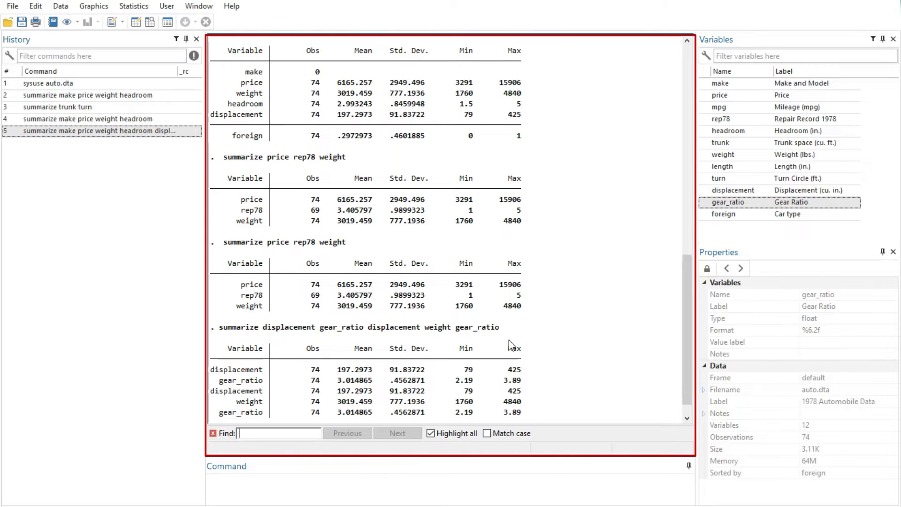
text(price)
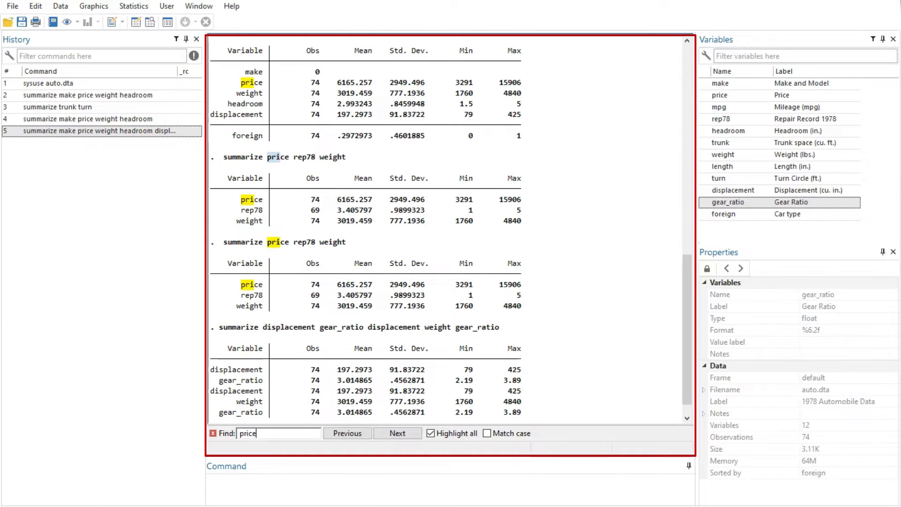
Clear all output from the results window
click(328, 478)
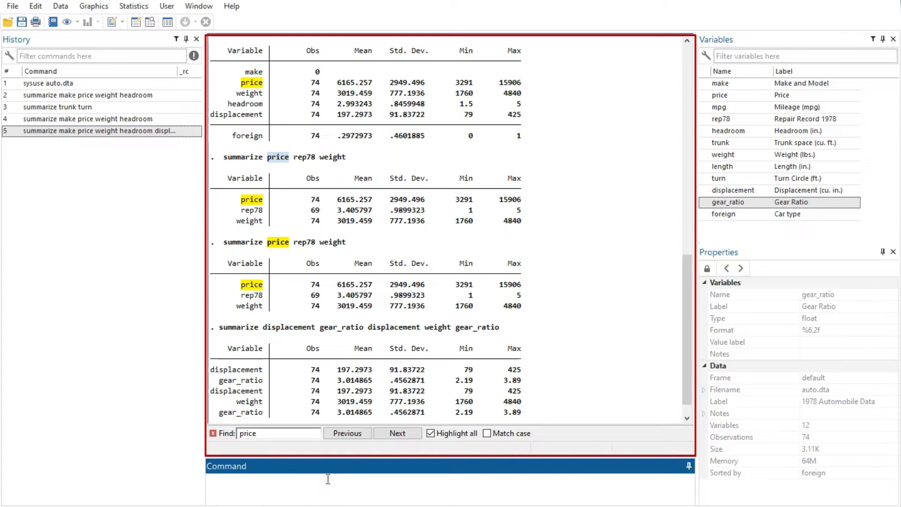
right_click(390, 300)
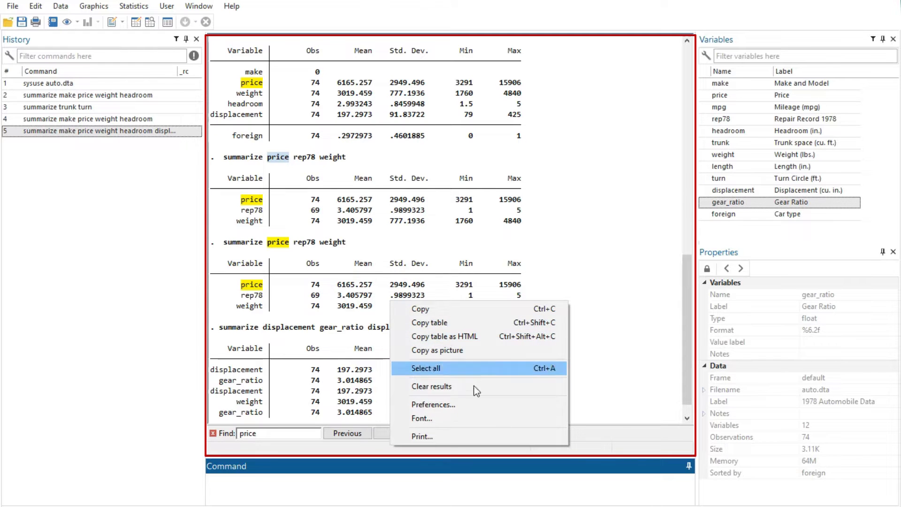
click(433, 387)
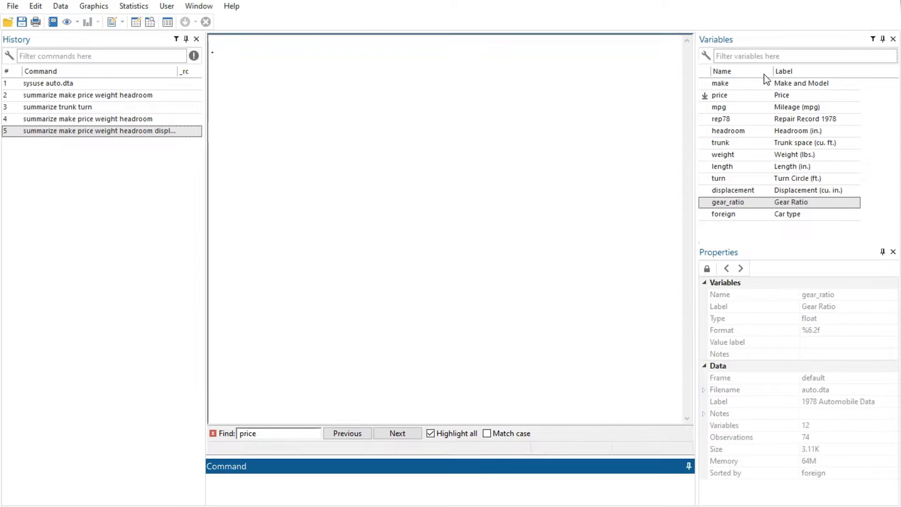
Add the Type and Format columns to the variable list
click(761, 38)
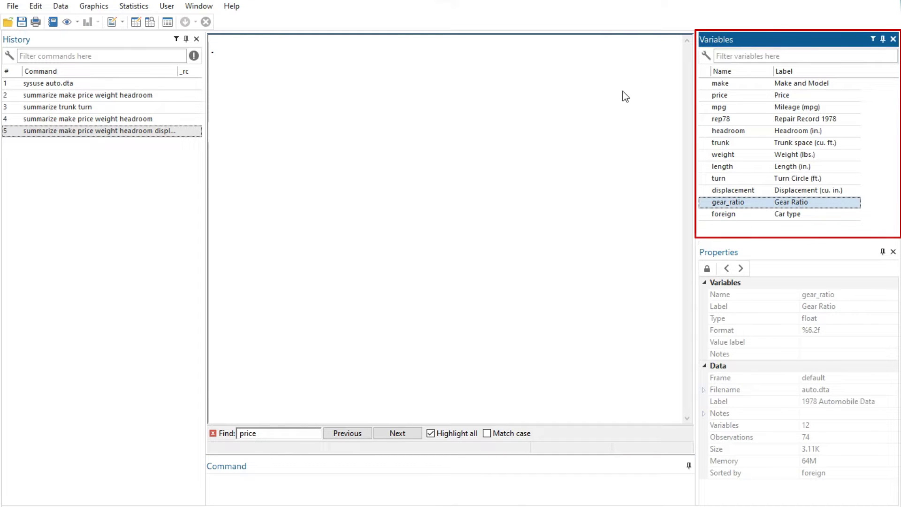
right_click(750, 72)
click(756, 109)
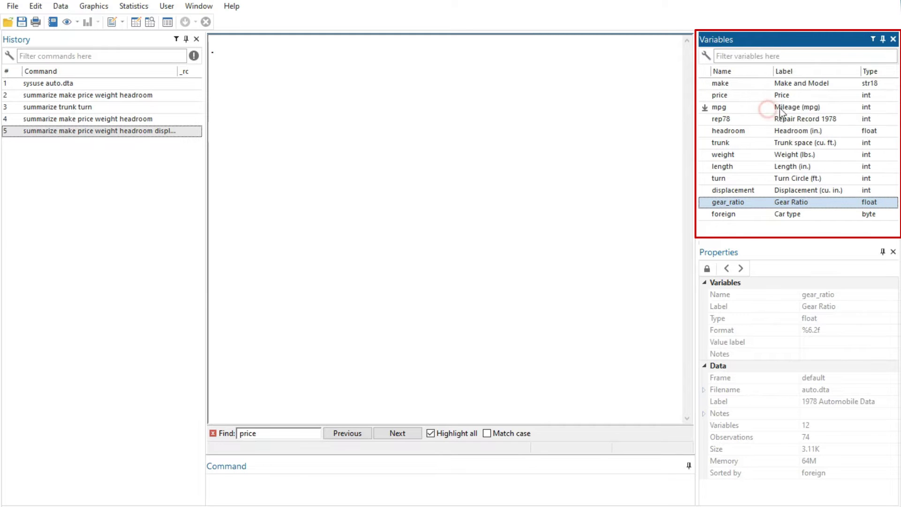
right_click(822, 73)
click(822, 121)
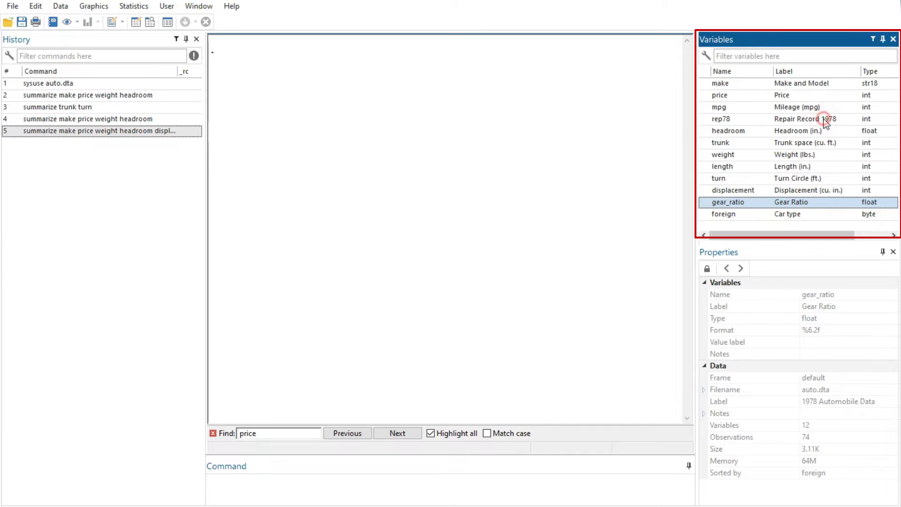
Hide the Type and Format columns from the variable list again
right_click(810, 72)
click(815, 108)
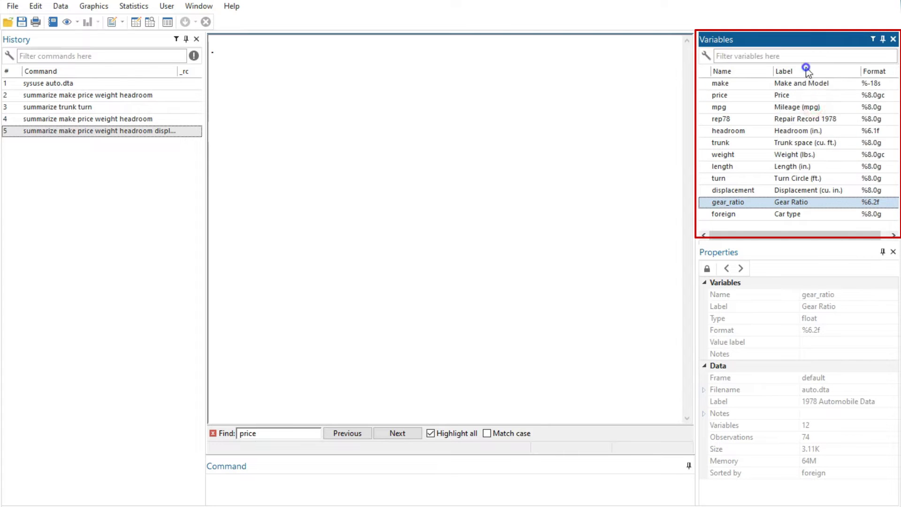
right_click(806, 72)
click(809, 117)
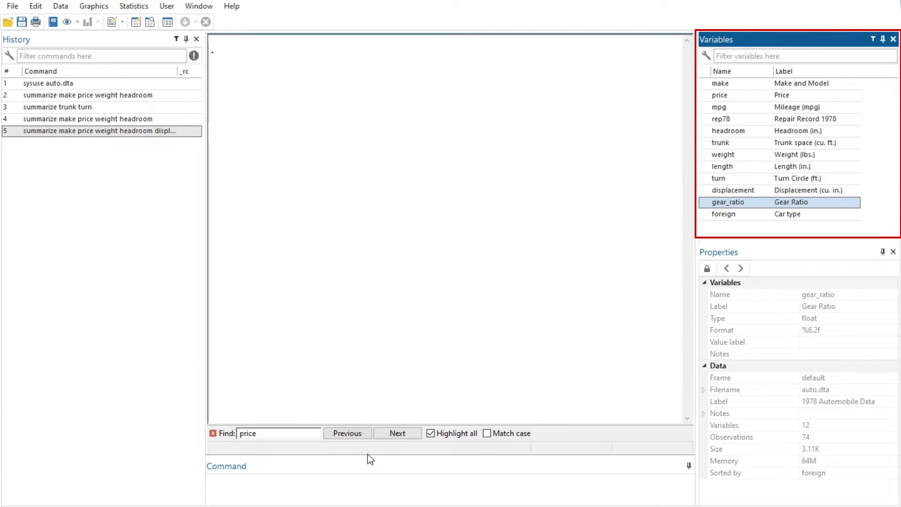
Start a summarize command and insert mpg, trunk and turn together from the variable list
click(325, 493)
text(s)
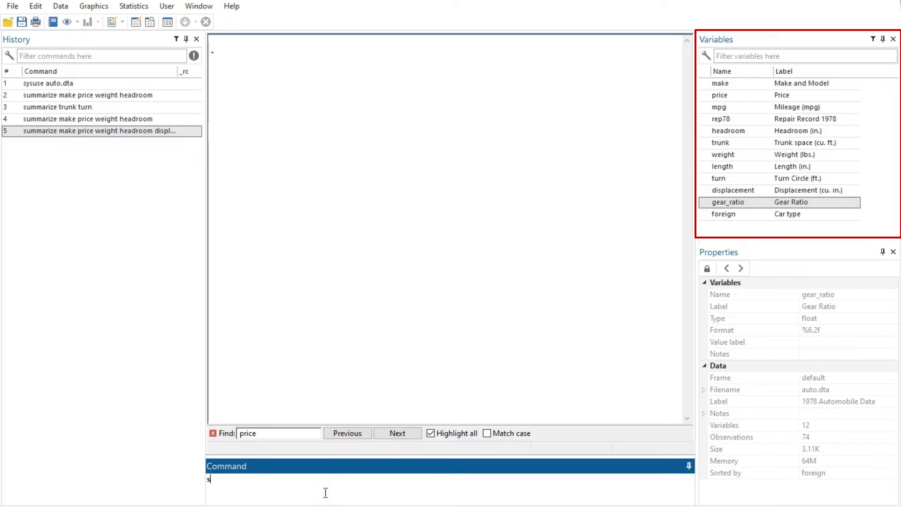
text(ummarize)
click(718, 132)
click(728, 109)
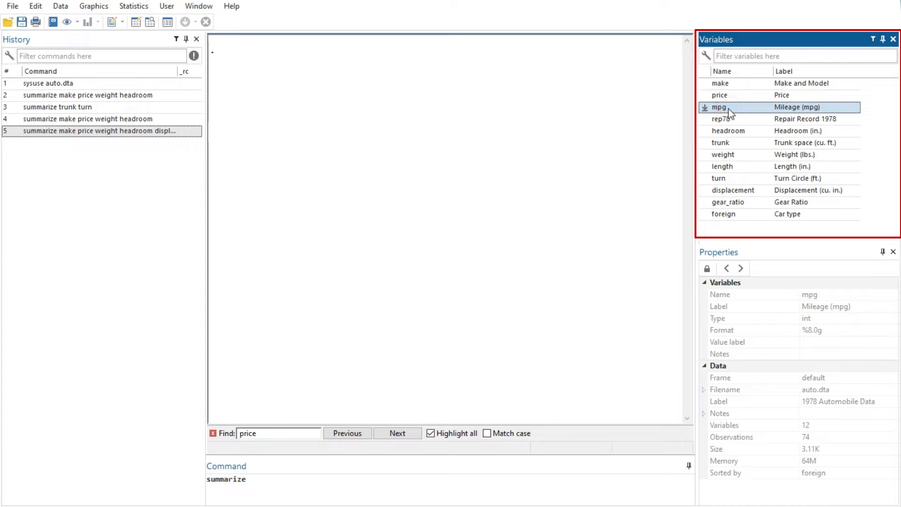
ctrl+click(742, 143)
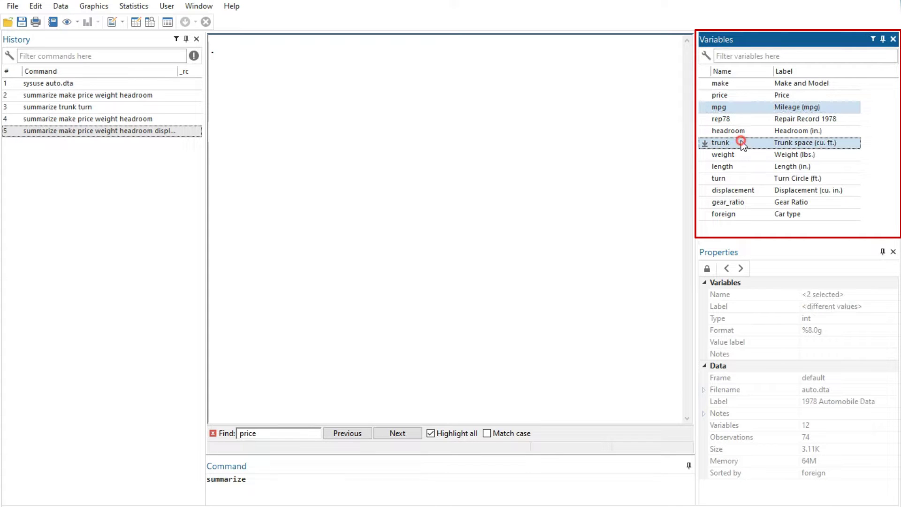
ctrl+click(747, 179)
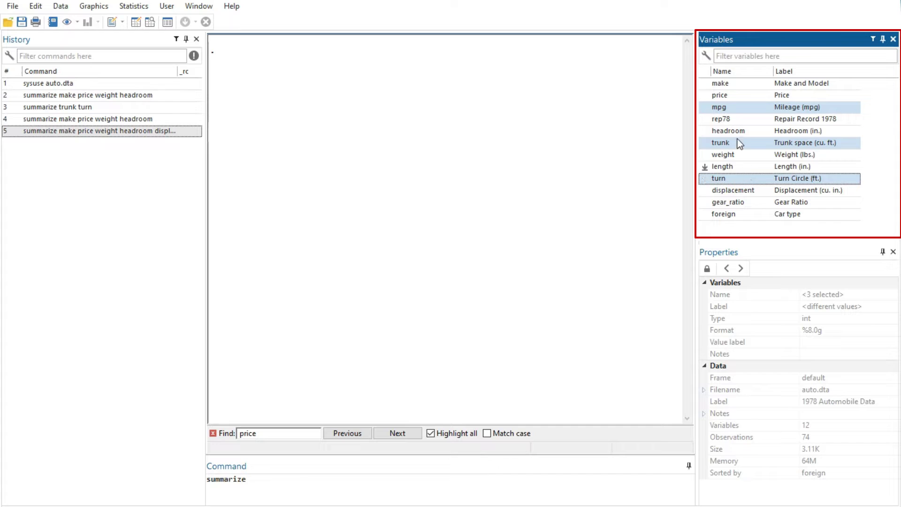
drag(749, 143, 406, 498)
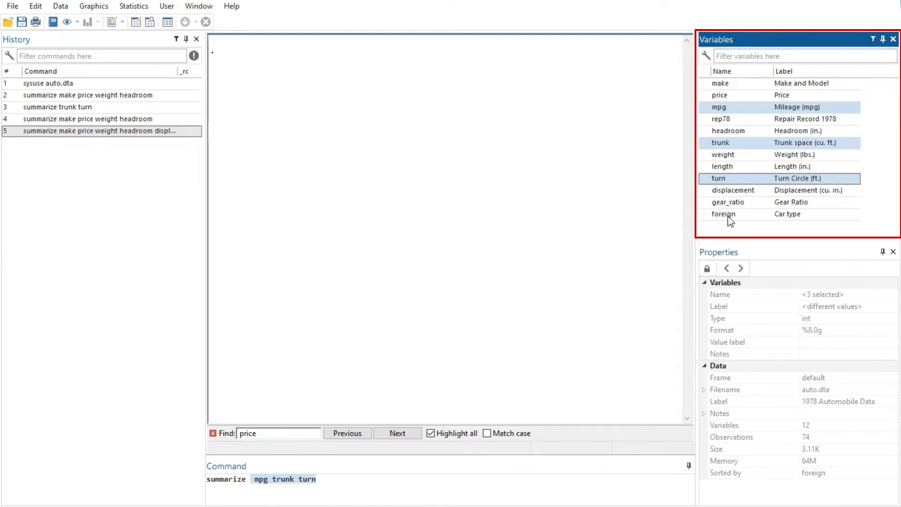
Append the consecutive variables displacement, gear_ratio and foreign from the variable list to the summarize command
click(734, 192)
shift+click(735, 214)
drag(739, 198, 430, 484)
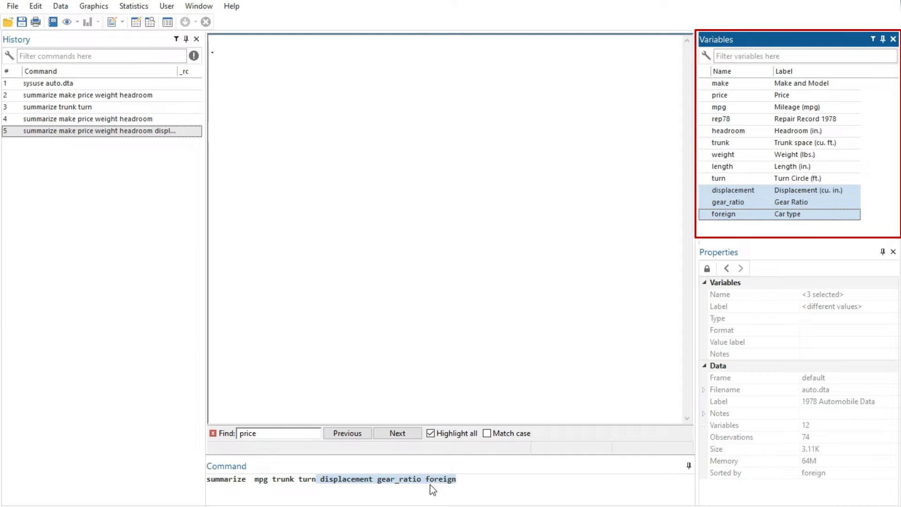
click(477, 484)
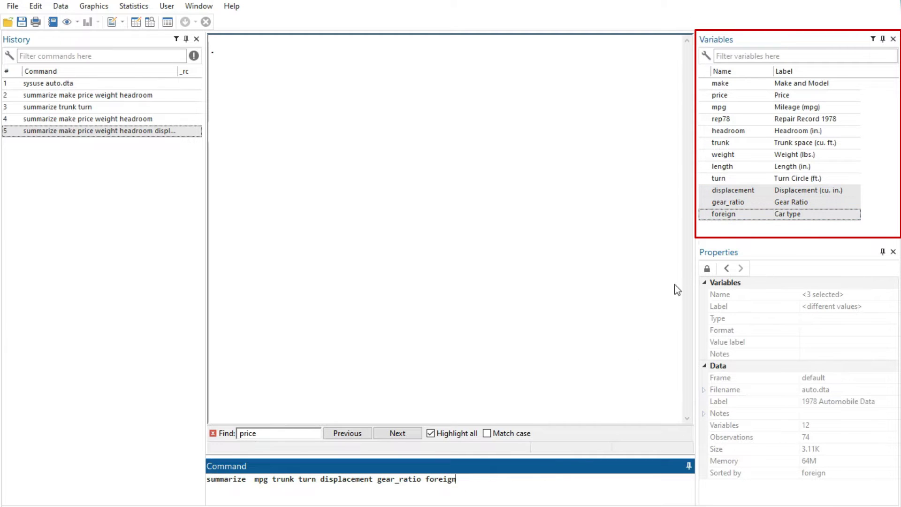
Append price and make from the variable list to the summarize command and run it
double_click(759, 91)
double_click(752, 85)
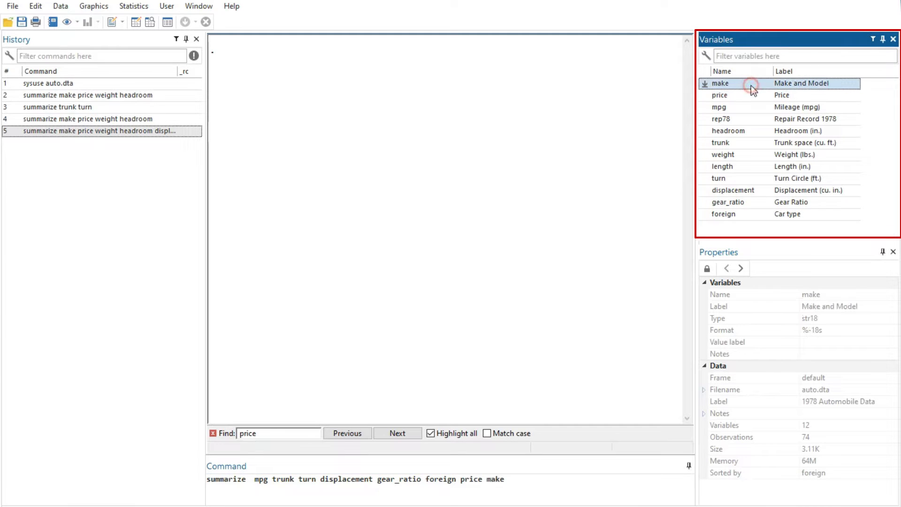
click(523, 483)
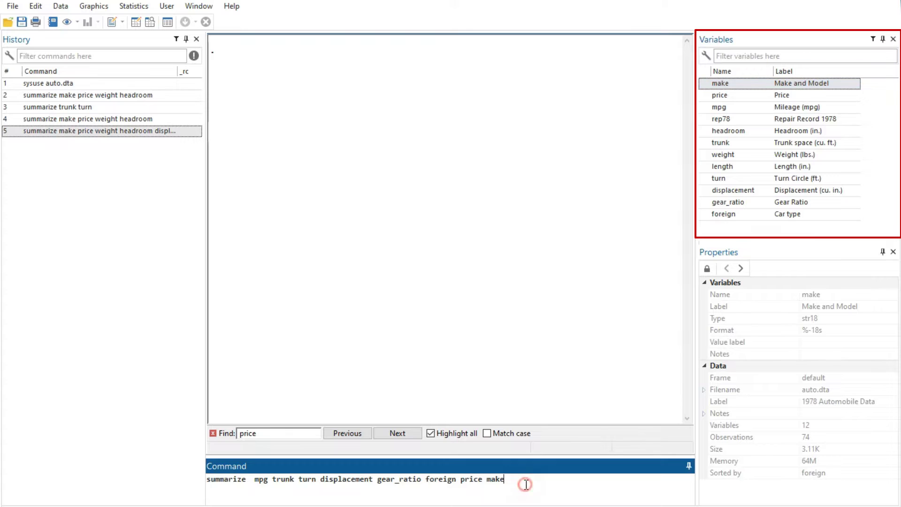
key(Return)
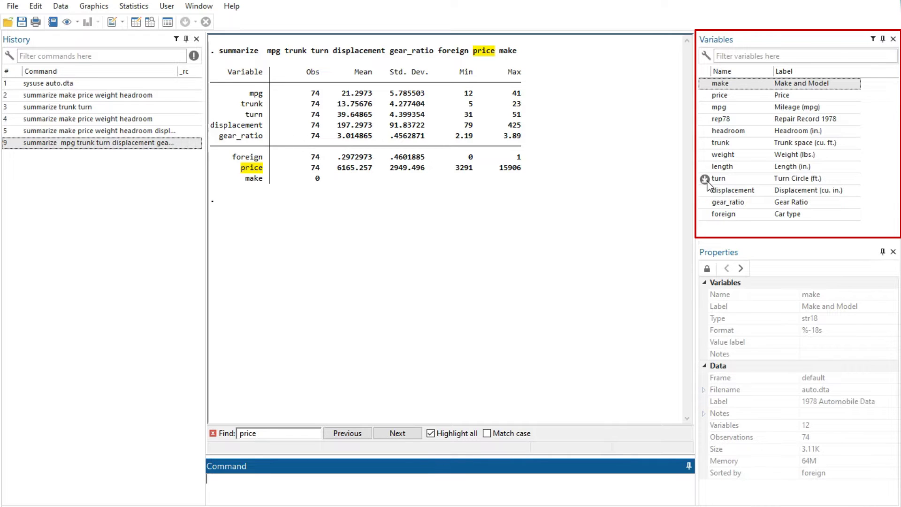
Insert weight, rep78, mpg and displacement from the variable list, put summarize in front of them, and run the command
click(704, 154)
click(705, 119)
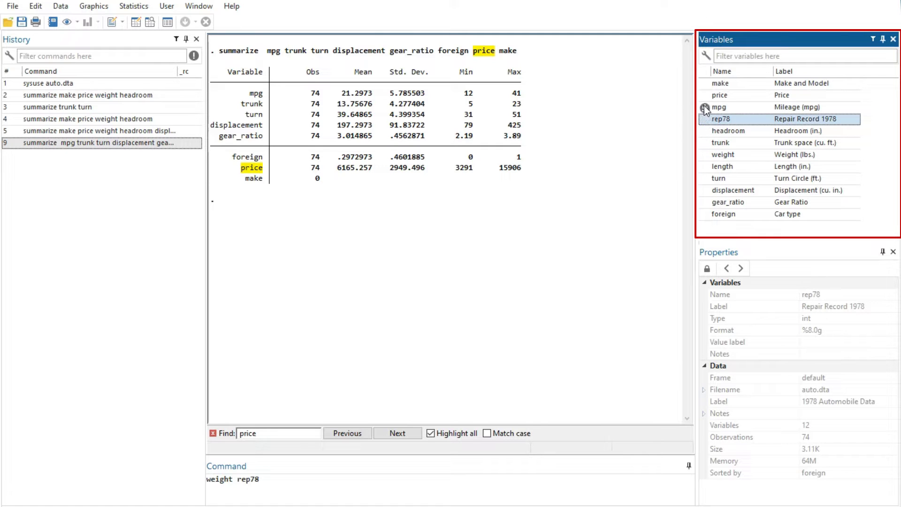
click(704, 107)
click(705, 192)
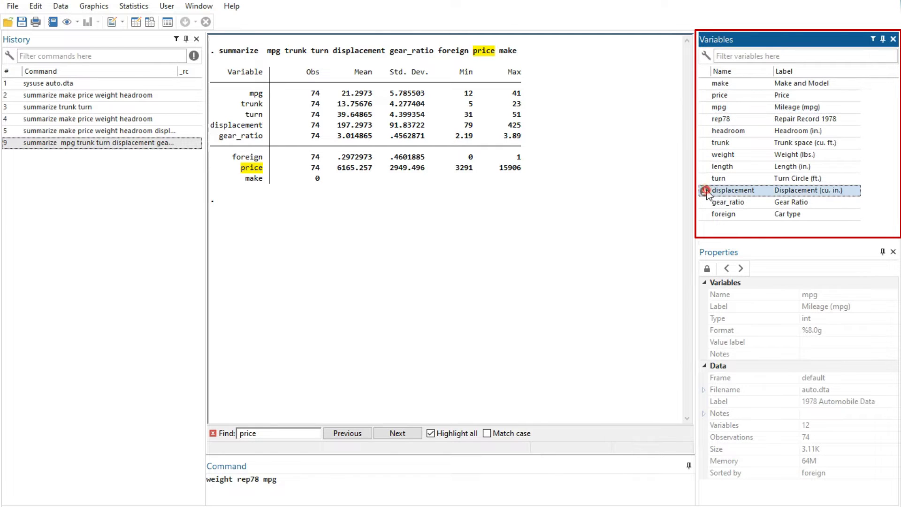
click(375, 484)
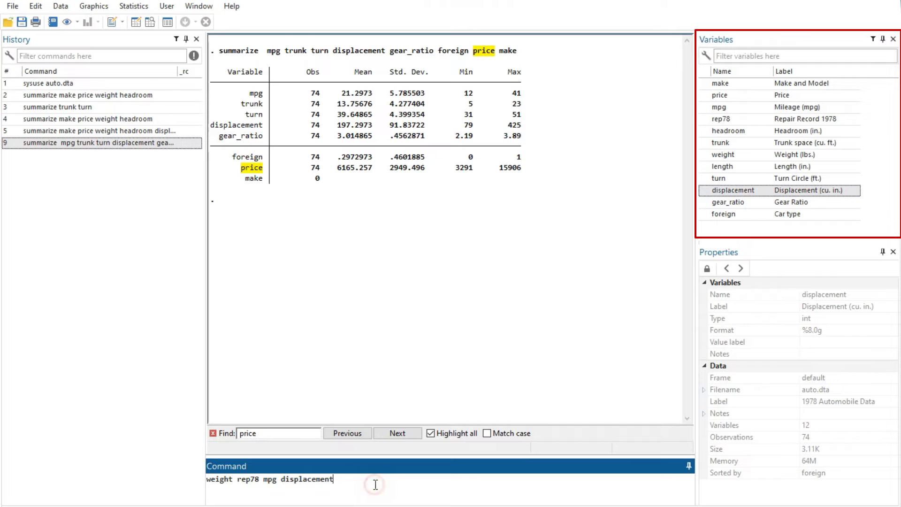
key(Home)
text(summarize)
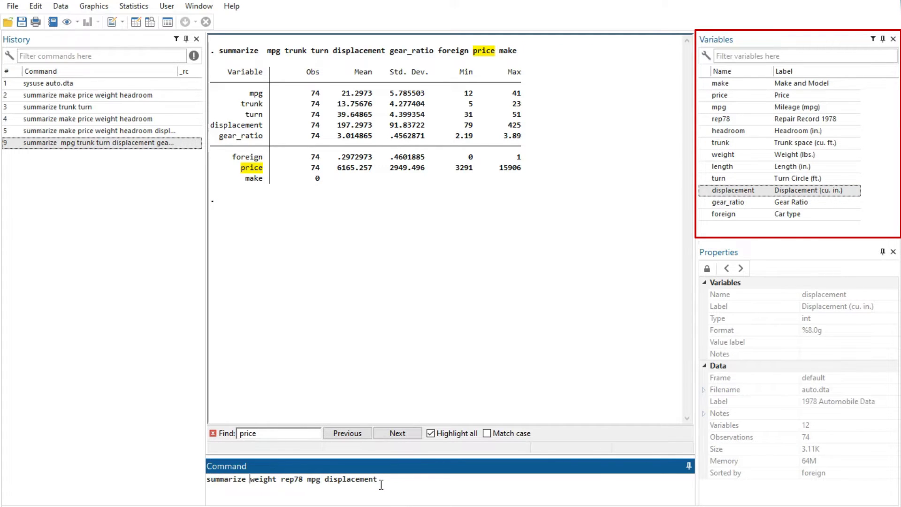
key(Return)
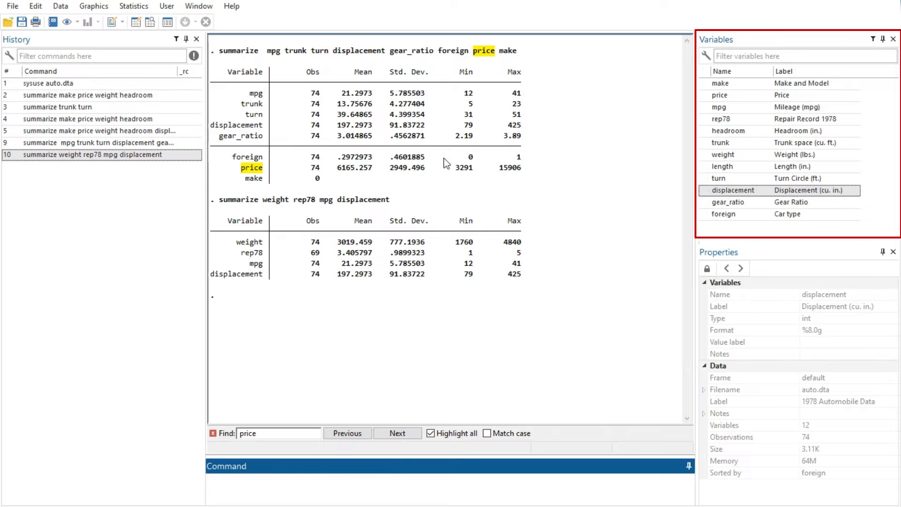
Filter the variable list by "make" and clear the filter again
click(746, 55)
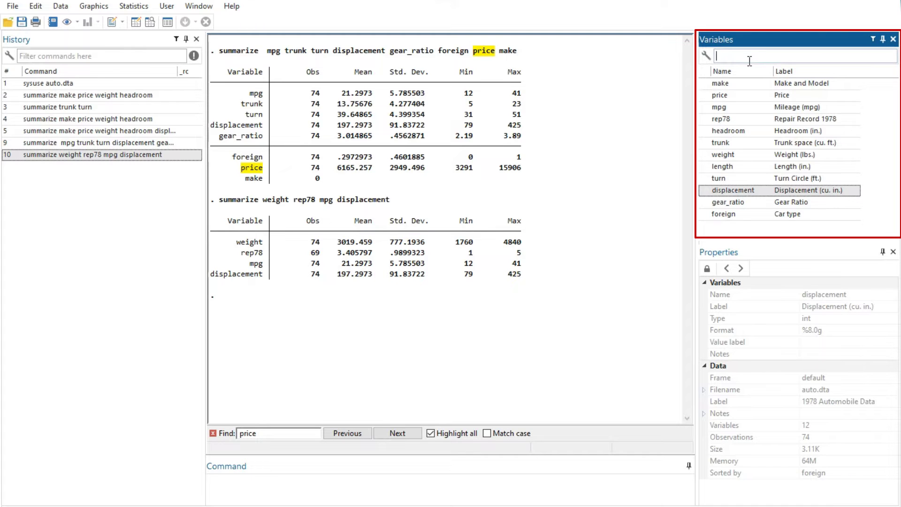
text(make)
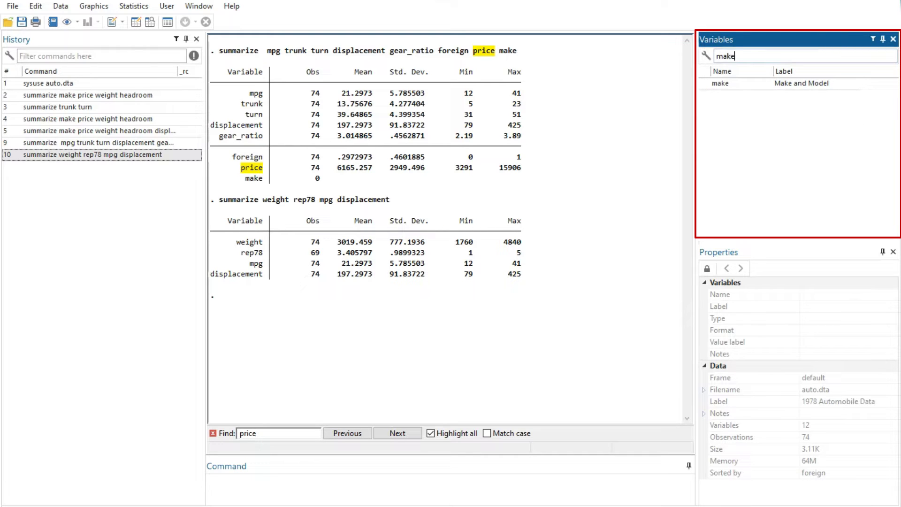
key(BackSpace)
key(BackSpace)
key(BackSpace)
key(BackSpace)
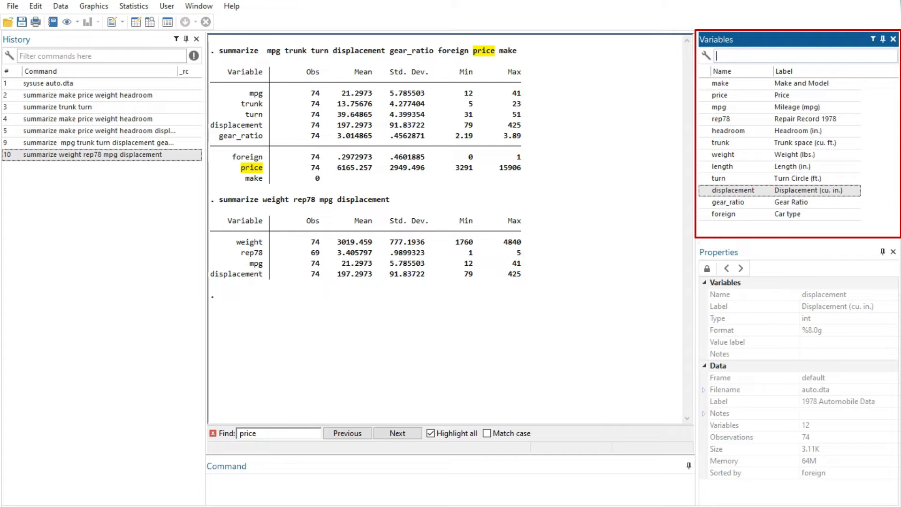
Add trunk and make to the command by filtering the variable list by "tr" and "mak", clearing the filter when done
text(tr)
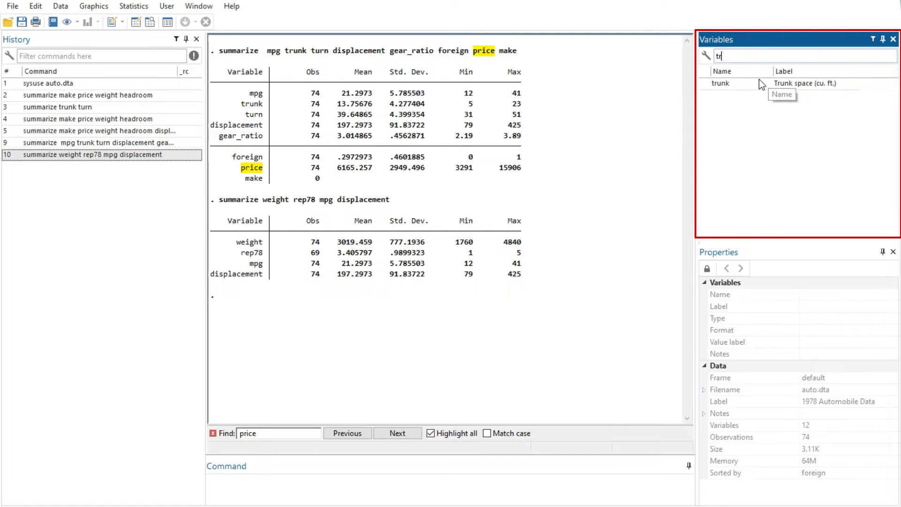
double_click(765, 83)
double_click(749, 58)
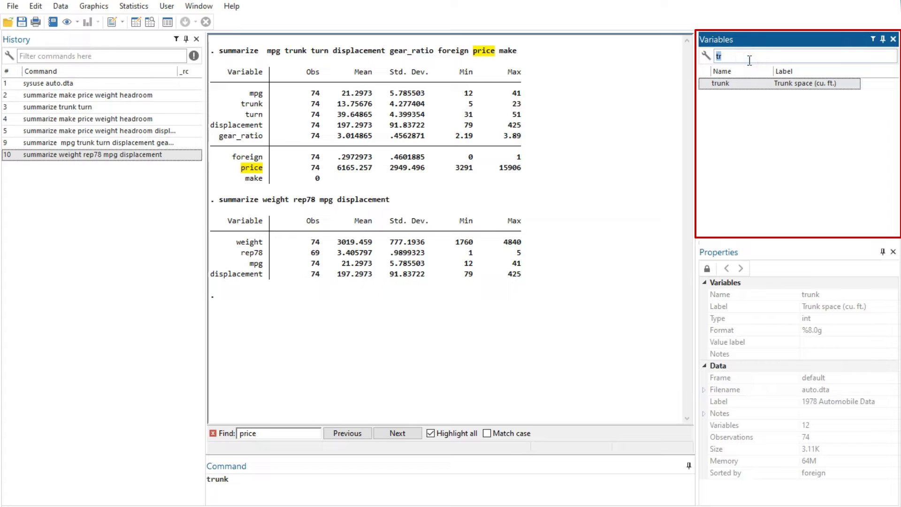
key(BackSpace)
text(mak)
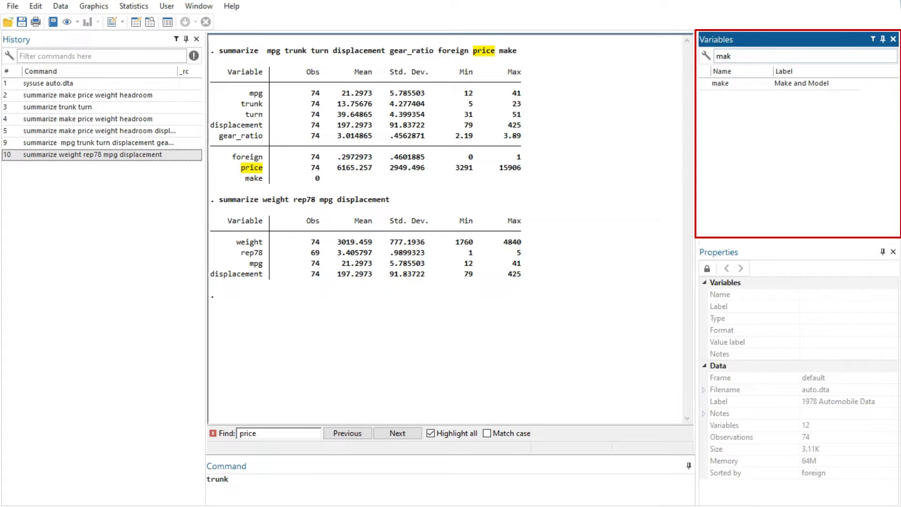
double_click(756, 83)
double_click(757, 84)
double_click(737, 57)
key(BackSpace)
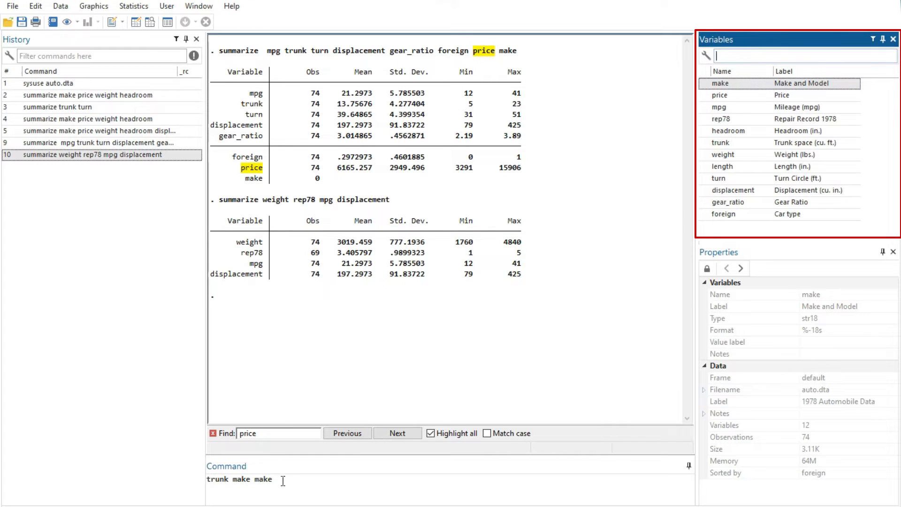
Remove the duplicate make from the command and put summarize in front of the variables
click(274, 480)
key(BackSpace)
key(BackSpace)
key(BackSpace)
key(BackSpace)
key(Home)
text(summarize)
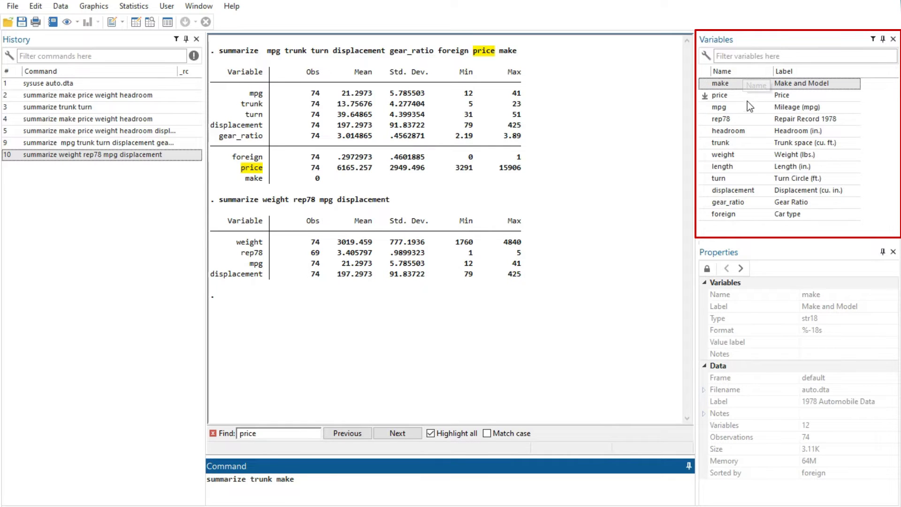
Sort the variable list by name in ascending and descending order, and restore the original dataset order
click(743, 70)
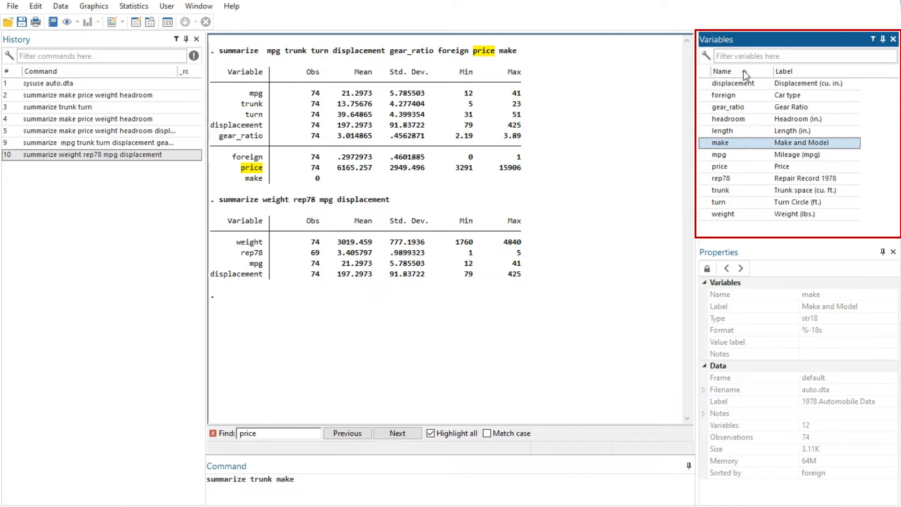
click(758, 72)
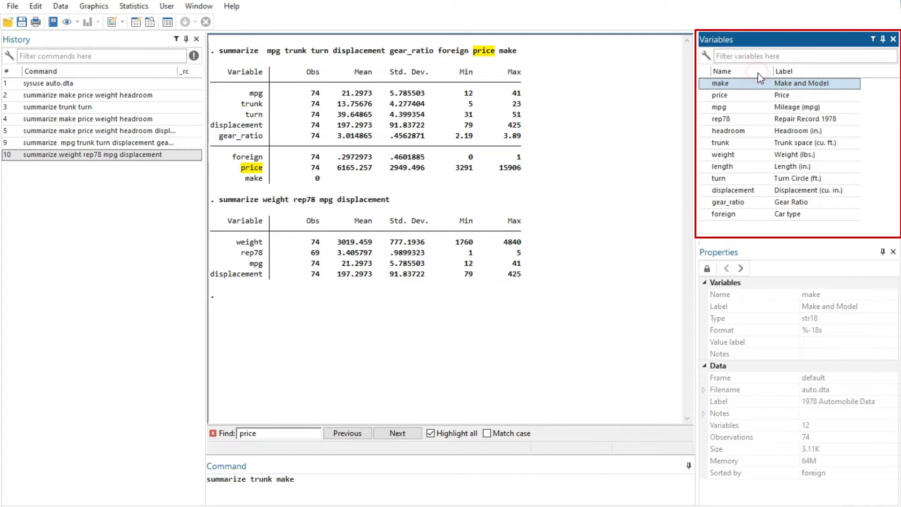
click(741, 70)
click(789, 71)
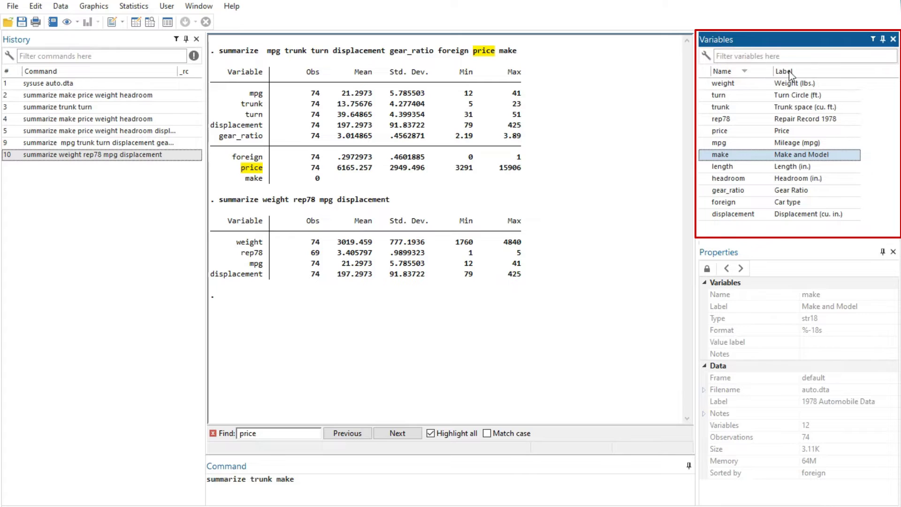
click(812, 74)
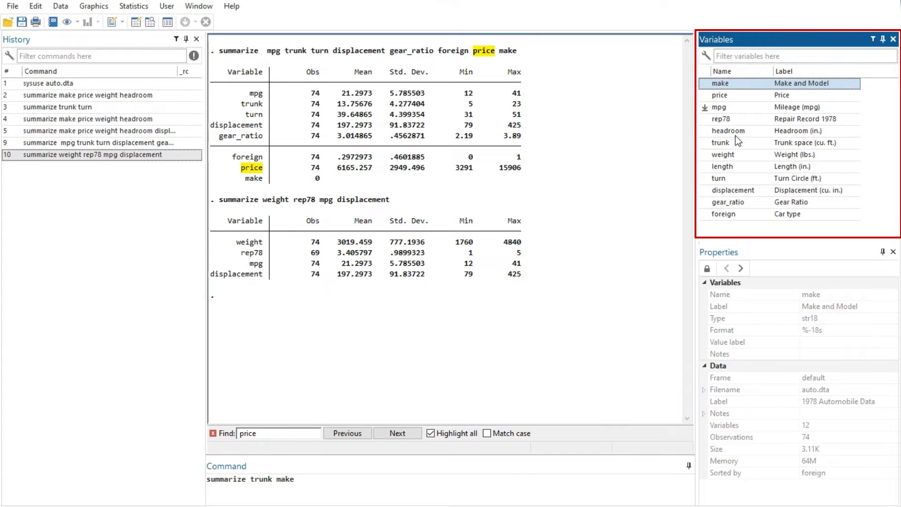
Close the find bar in the results window and run the summarize trunk make command
click(345, 493)
click(212, 433)
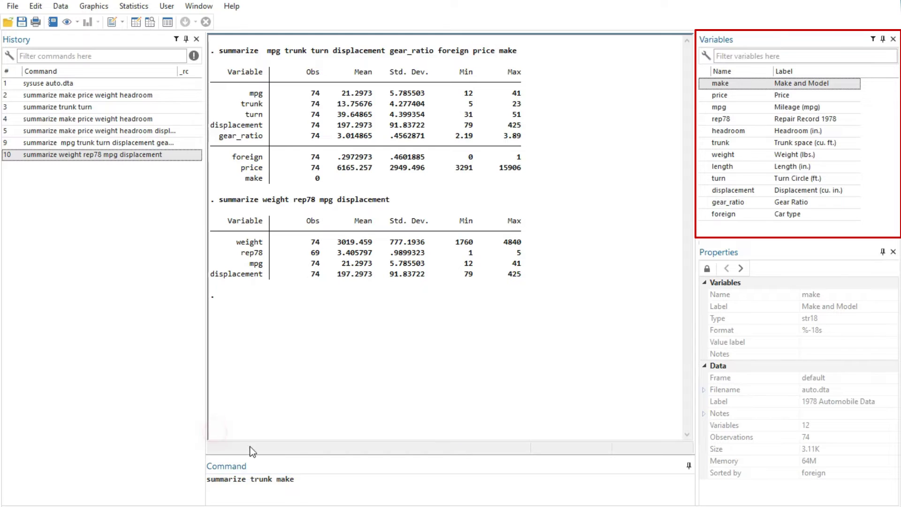
click(327, 477)
key(Return)
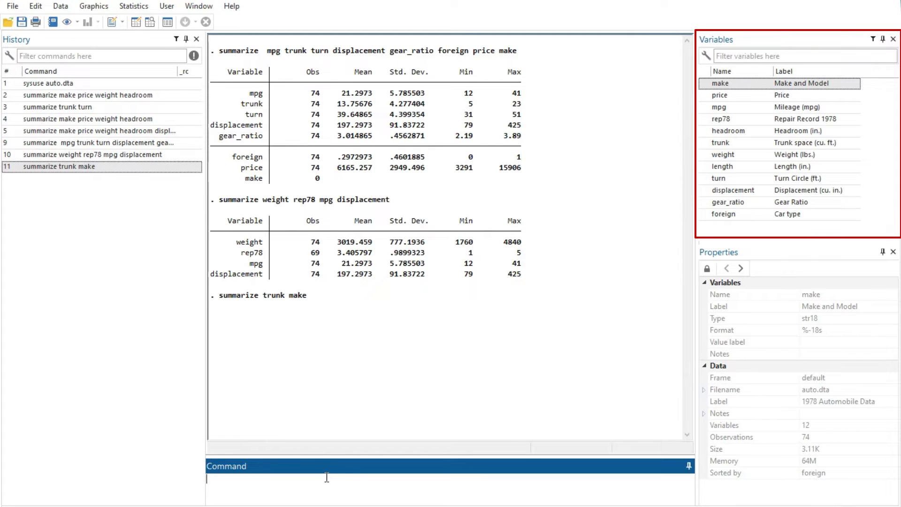
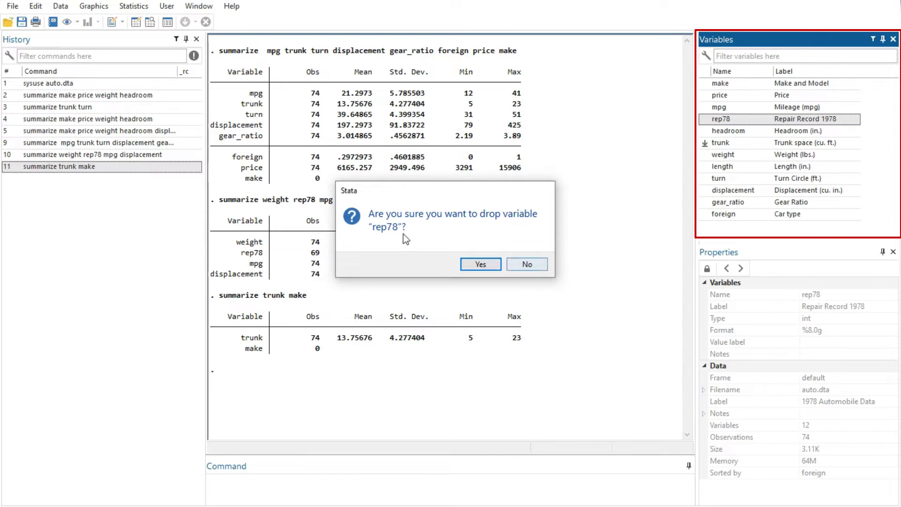
Decline dropping the variable rep78 from the dataset
click(529, 265)
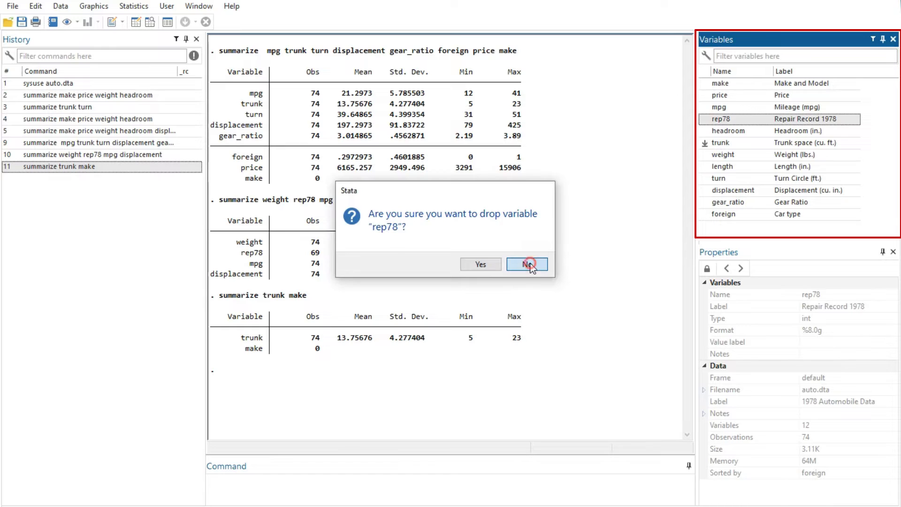
Copy length from the variable list into the command, put summarize in front of it, and run it
click(738, 163)
right_click(739, 166)
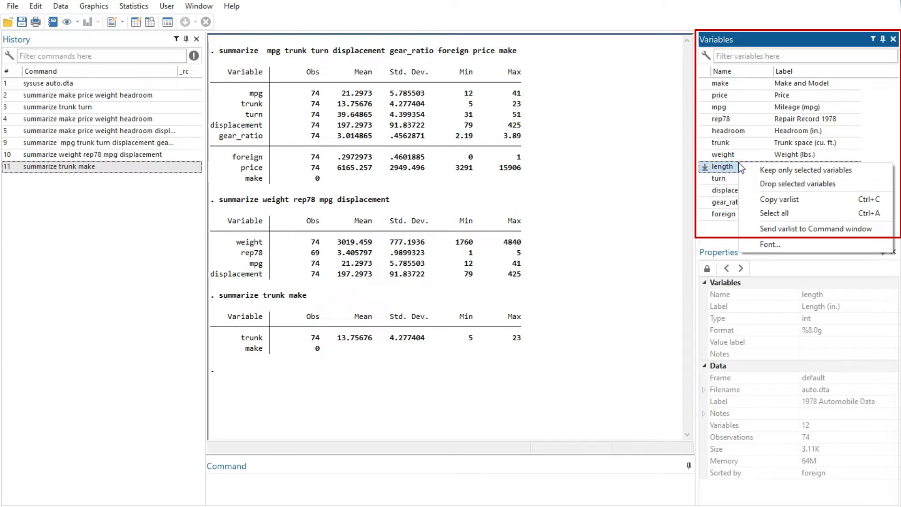
click(778, 199)
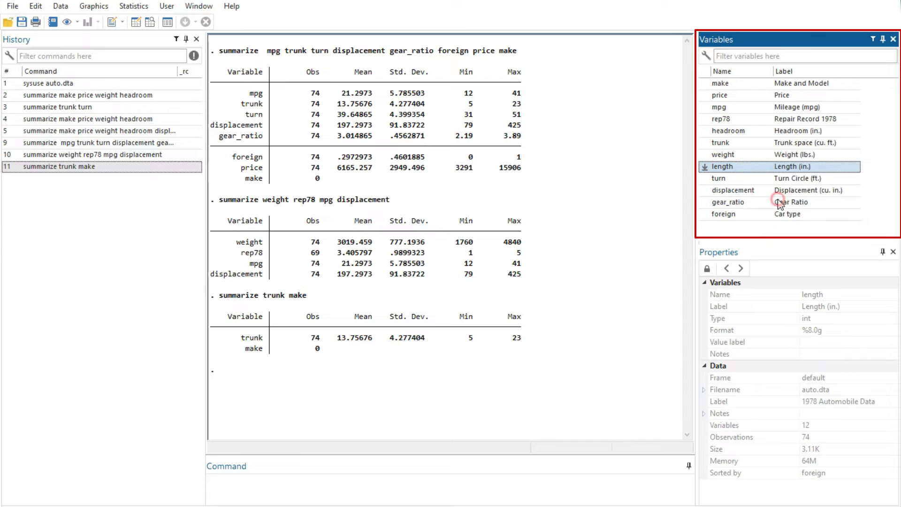
click(290, 490)
text(length)
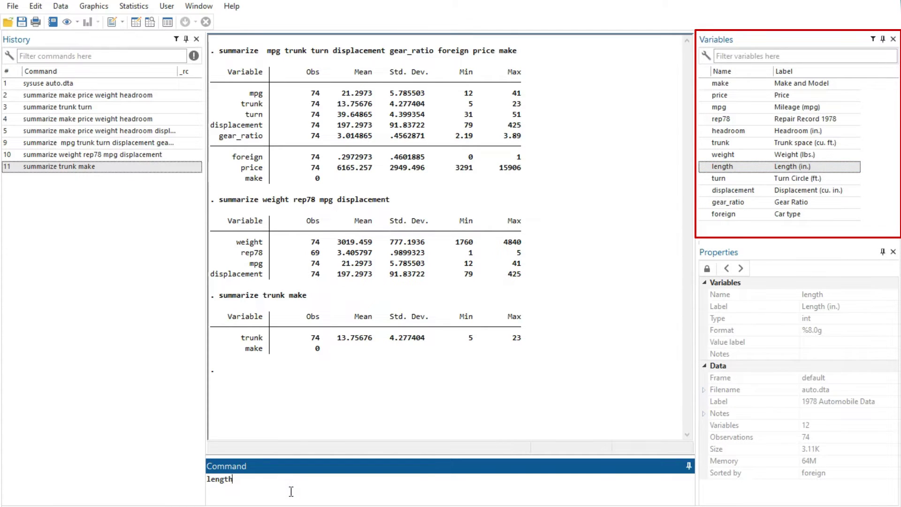
text(summarize)
key(Return)
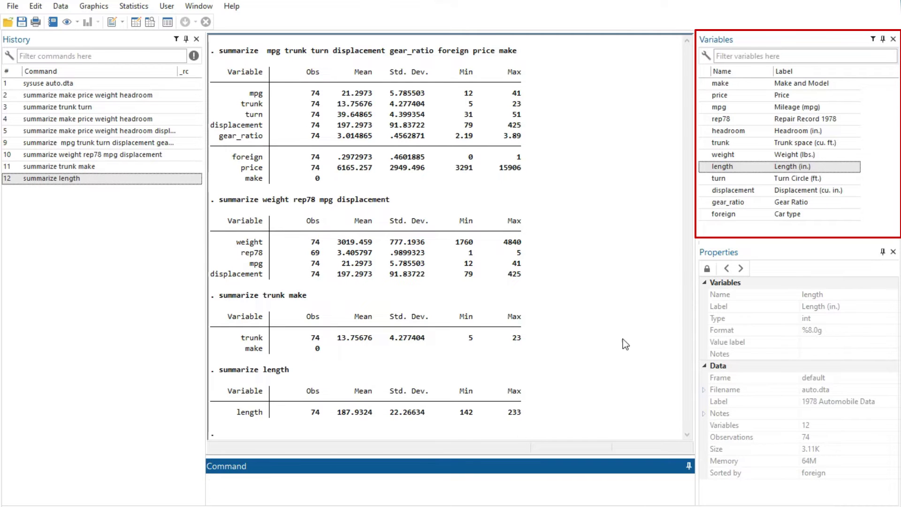
Select all variables and put them into the command, then clear the command text
right_click(742, 188)
click(788, 241)
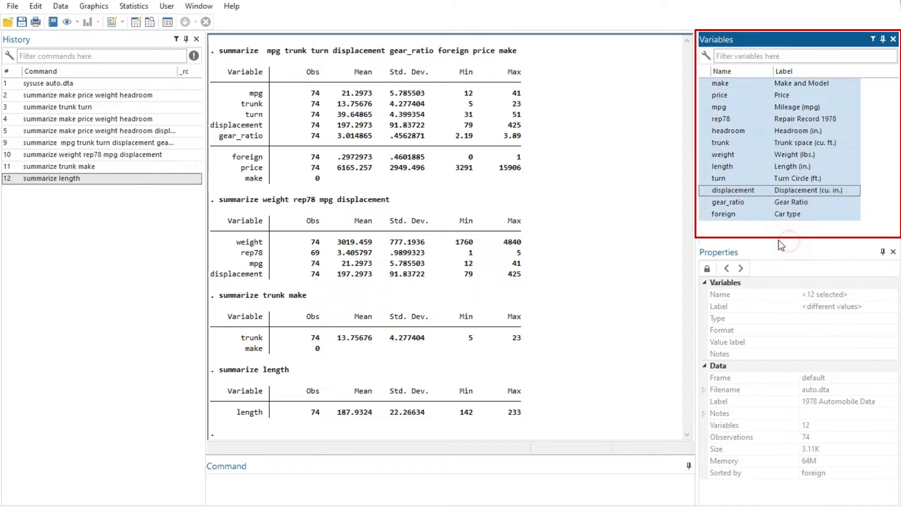
drag(744, 144, 490, 492)
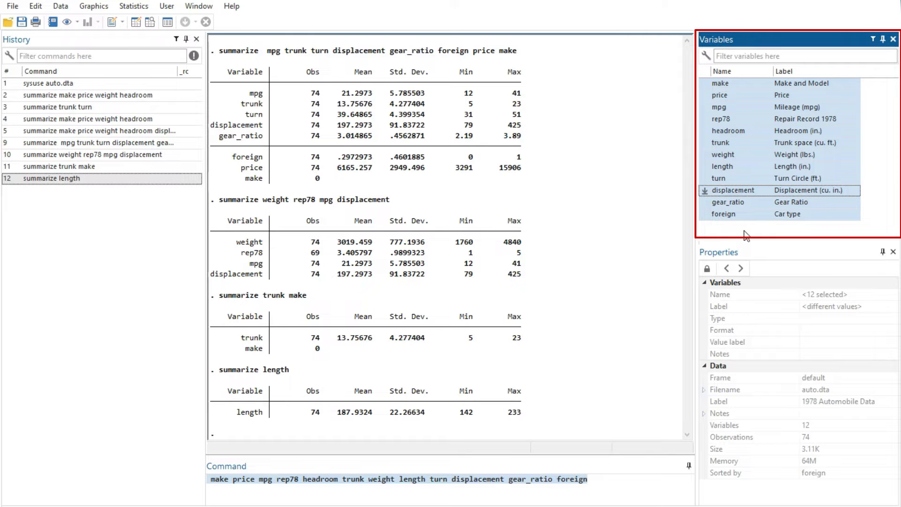
right_click(742, 215)
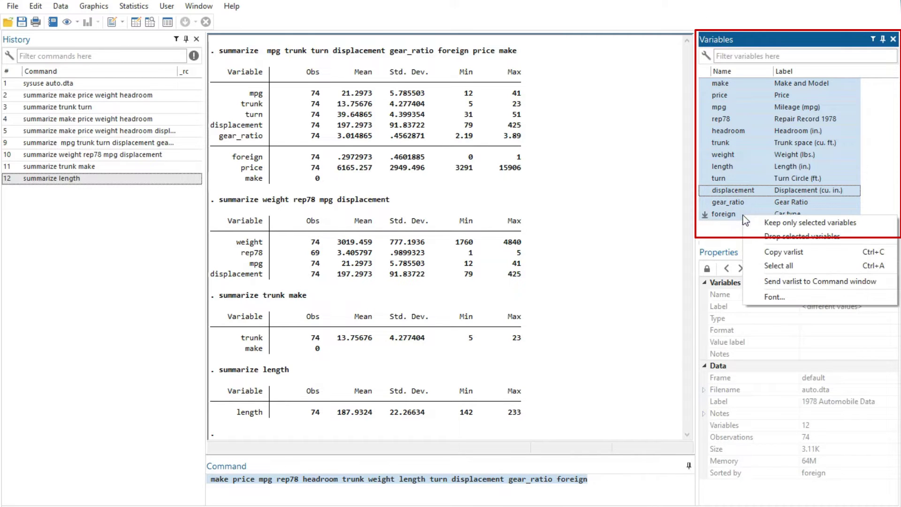
click(750, 157)
mouse_move(455, 483)
mouse_down()
mouse_move(714, 315)
mouse_move(783, 191)
mouse_up()
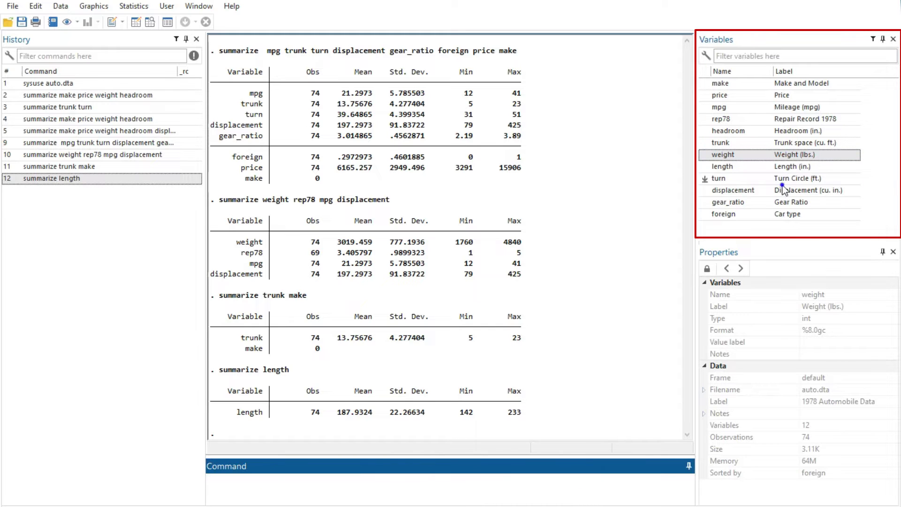
Send turn to the Command window, followed by the complete list of variables
right_click(783, 184)
click(791, 250)
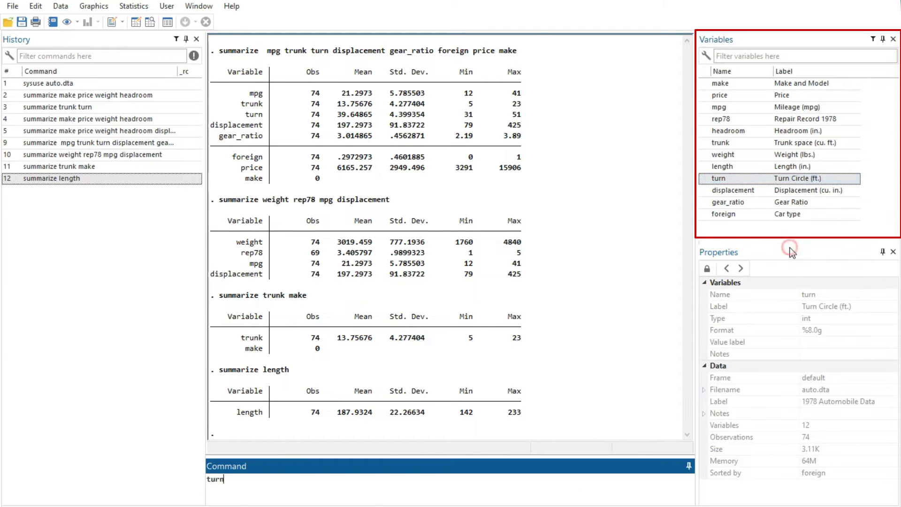
click(772, 212)
right_click(773, 212)
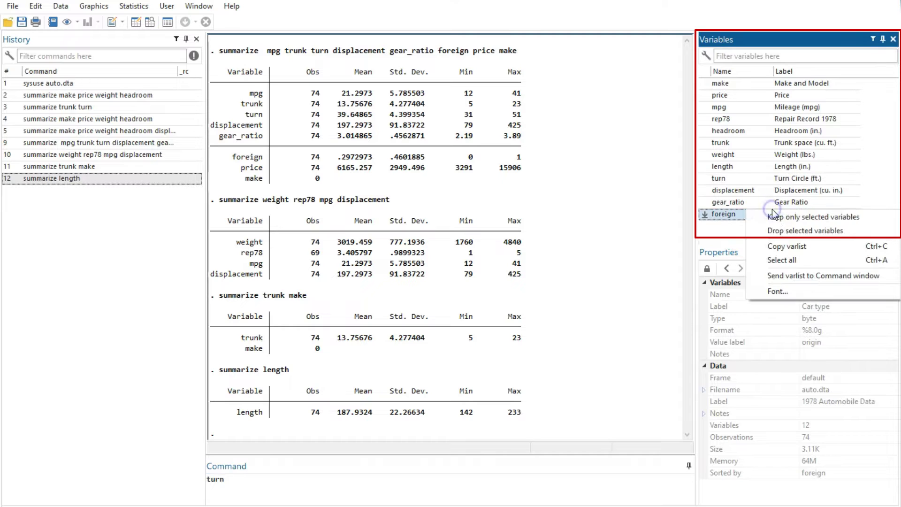
click(788, 260)
right_click(768, 192)
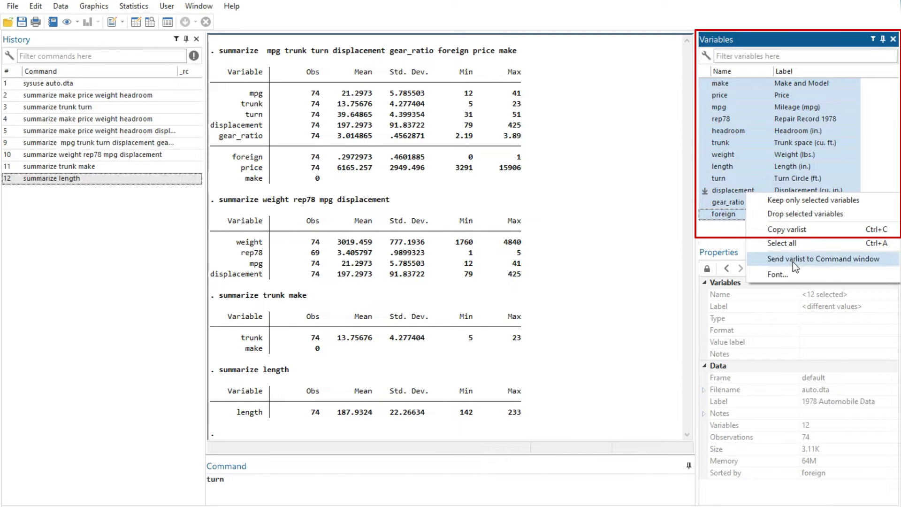
click(792, 261)
Set the font size of the variable list to 10
right_click(751, 200)
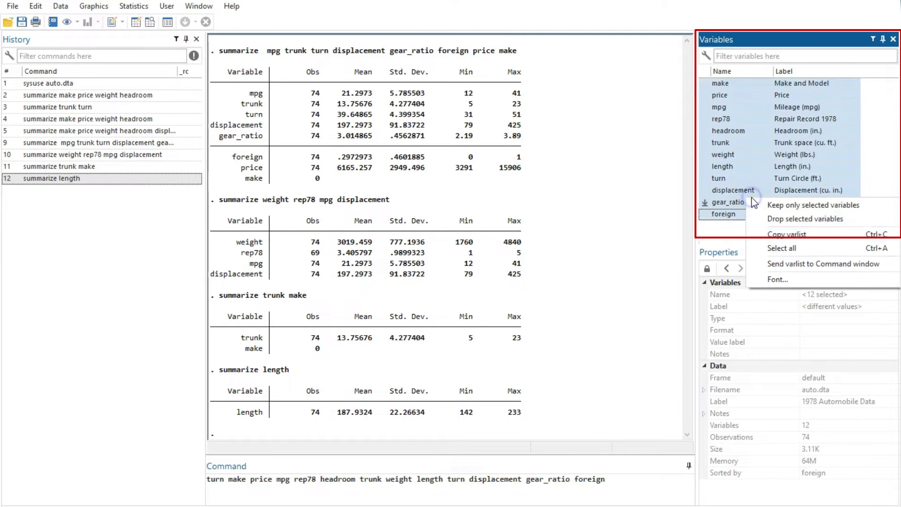
click(779, 262)
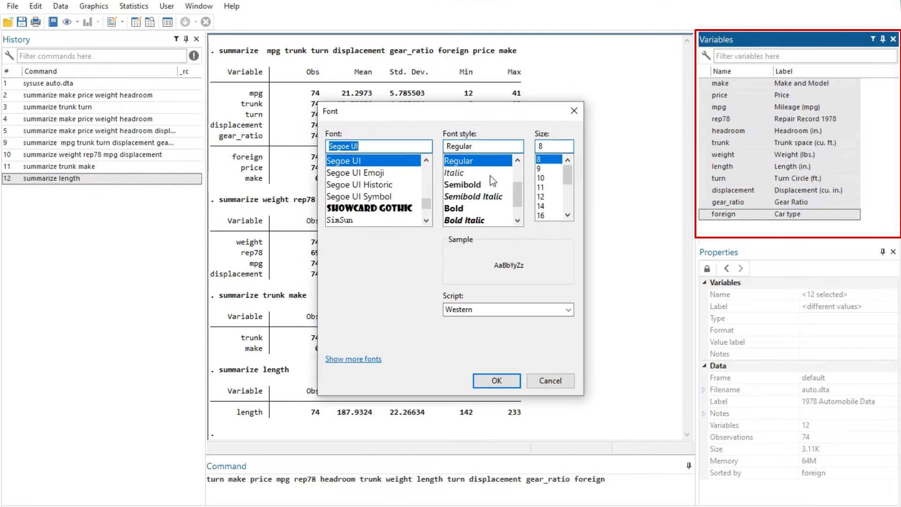
click(538, 178)
click(497, 380)
Restore the variable list's font size to 8
click(731, 155)
right_click(746, 155)
click(788, 235)
drag(567, 190, 568, 183)
click(543, 159)
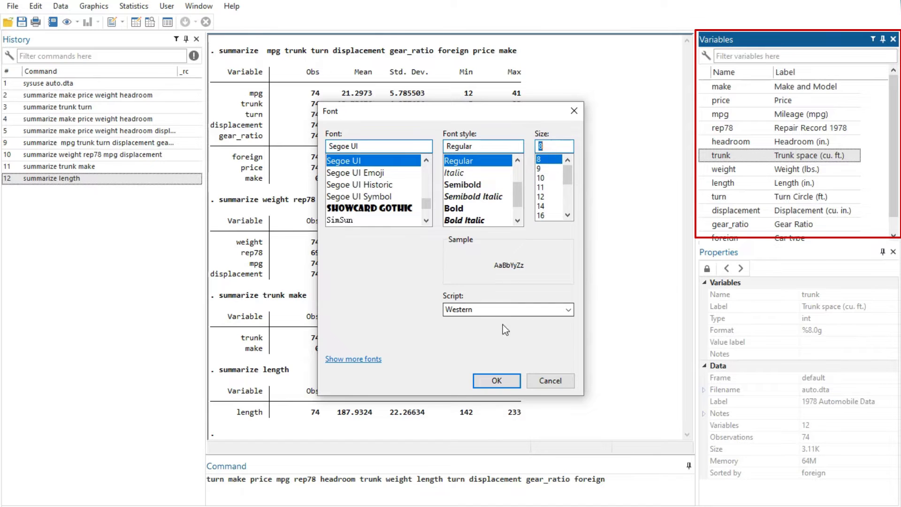
click(497, 381)
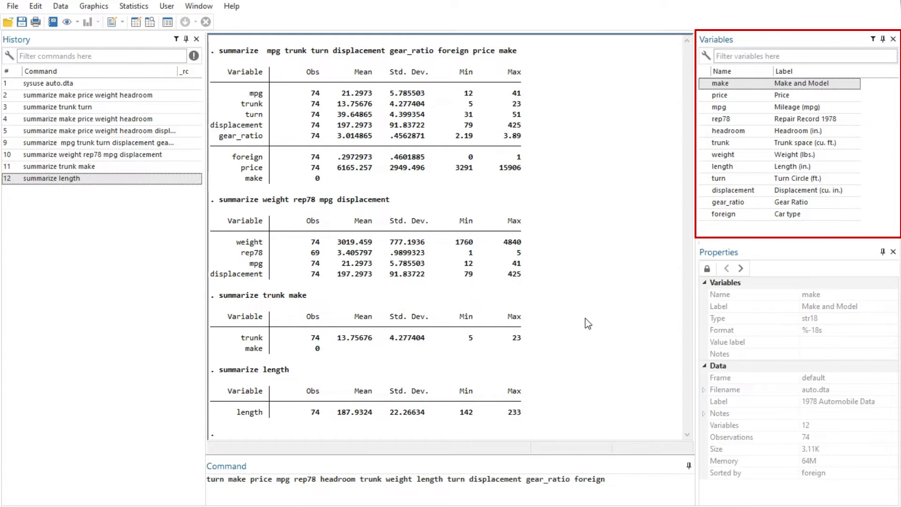
Close the Variables window and reopen it
click(893, 42)
click(198, 5)
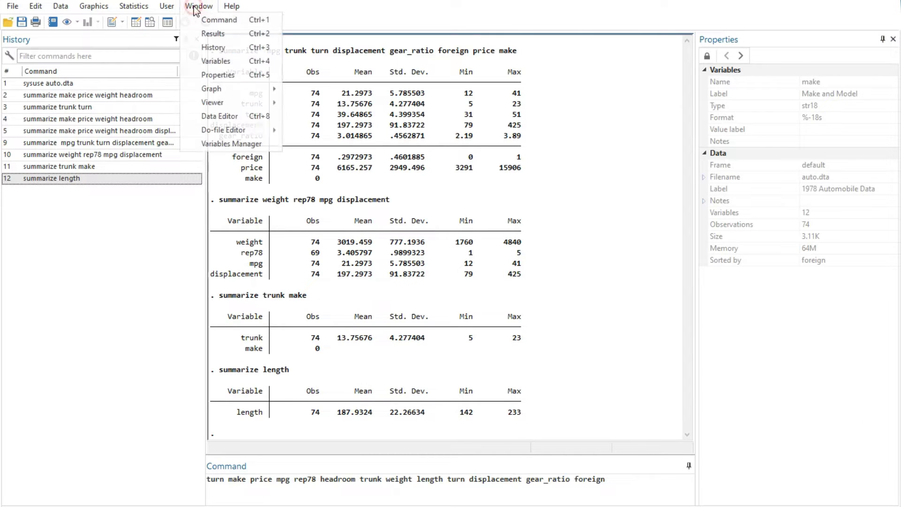
click(218, 61)
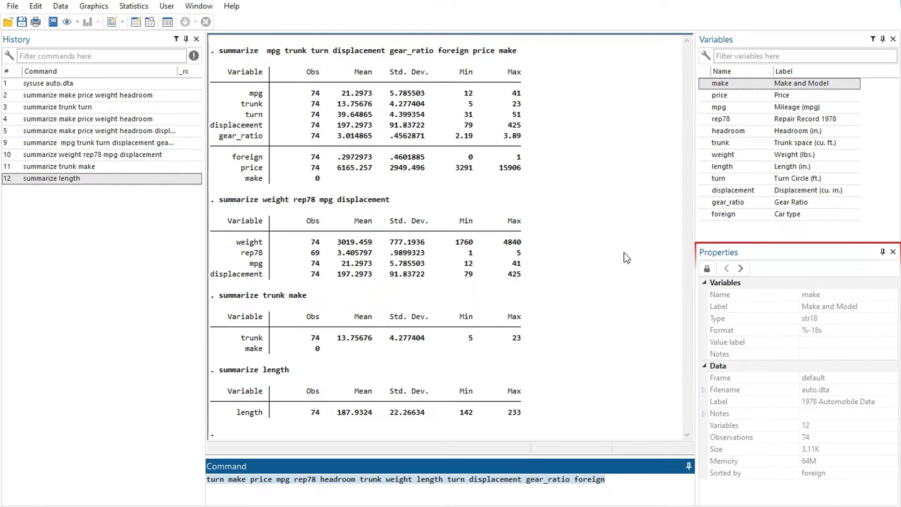
Examine the properties of the variable price, including its label and type
click(753, 257)
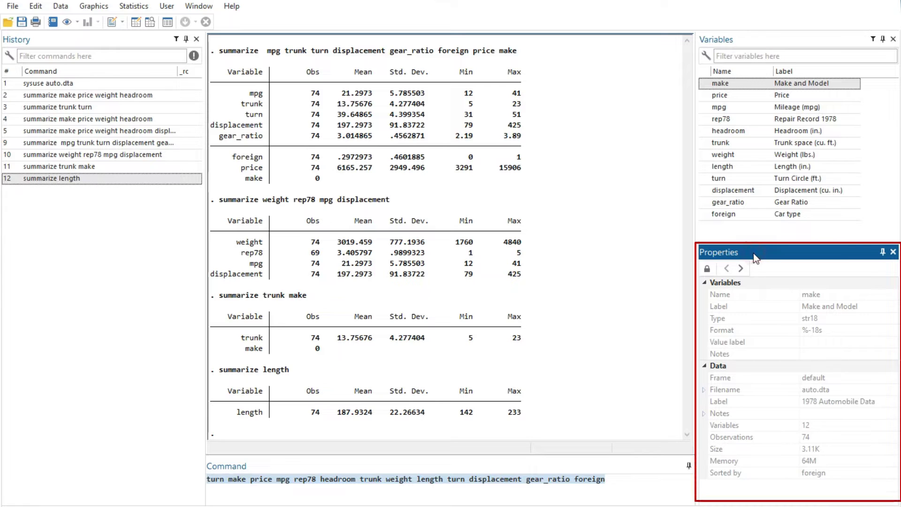
click(733, 96)
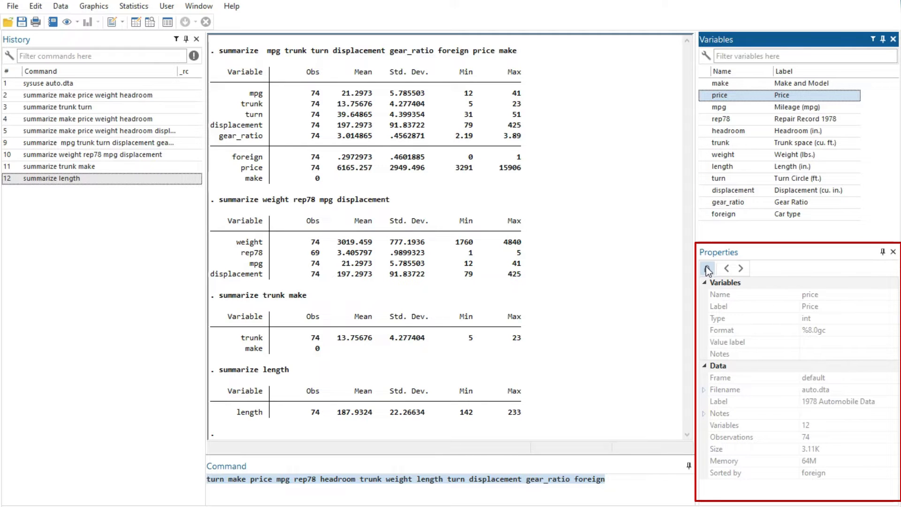
click(757, 304)
click(764, 318)
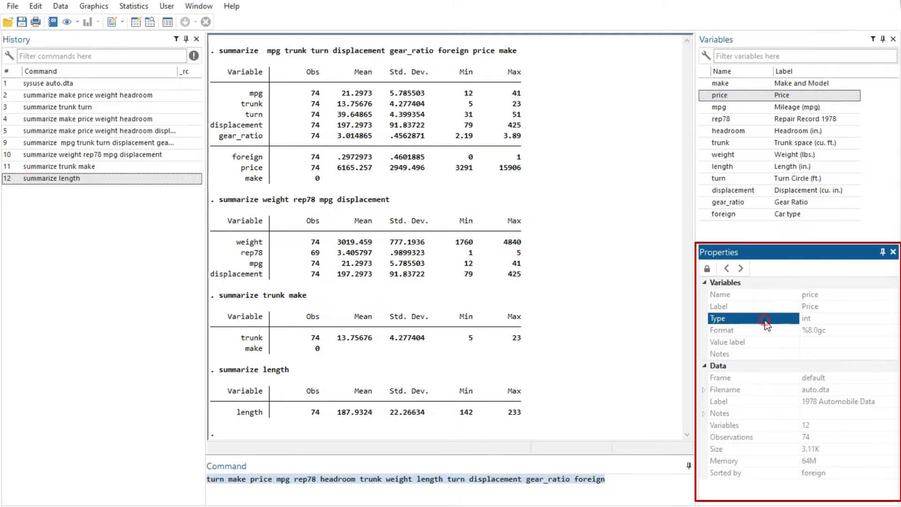
Select turn, length and headroom together to view their combined properties
click(758, 178)
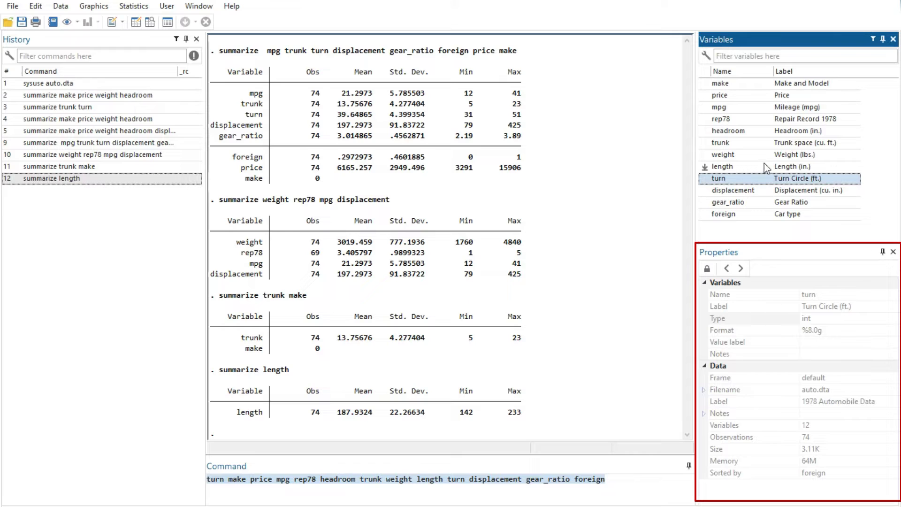
ctrl+click(764, 166)
ctrl+click(768, 131)
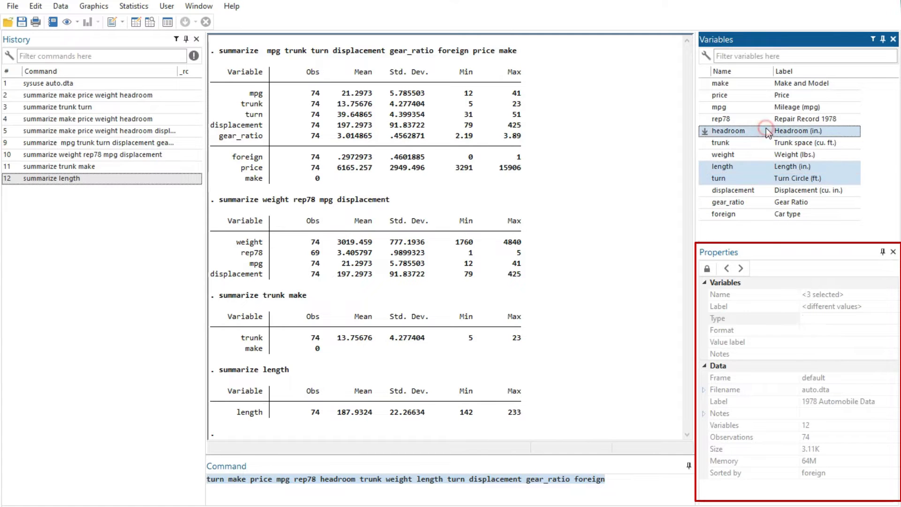
Unlock the properties of gear_ratio and check which variable and dataset fields can be edited
click(761, 205)
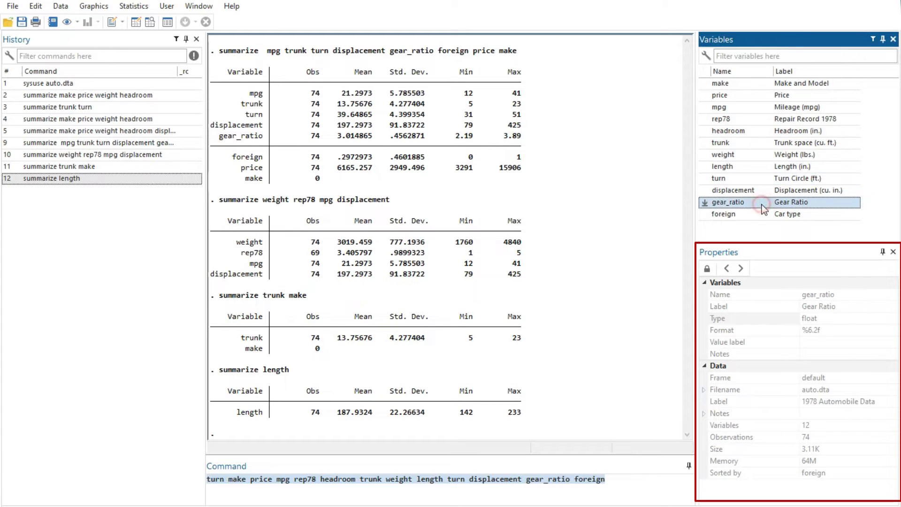
click(705, 268)
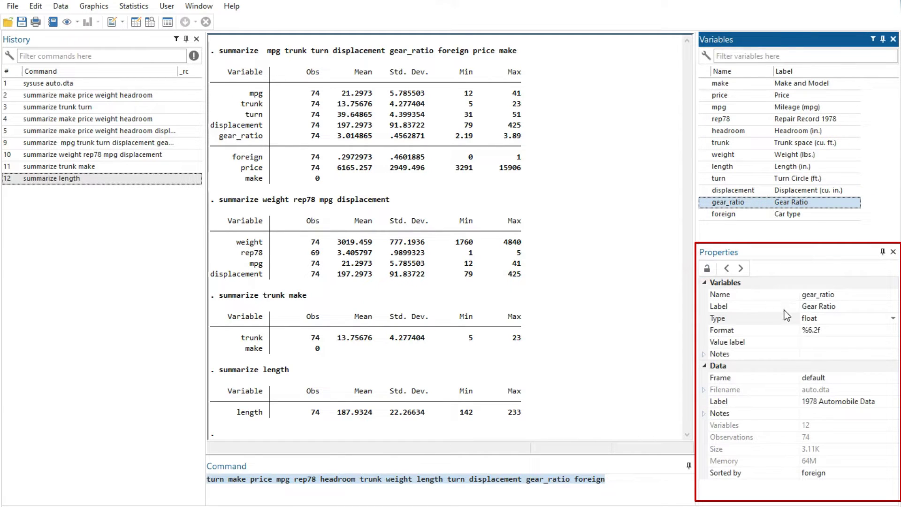
click(816, 319)
click(816, 331)
click(845, 318)
click(892, 319)
click(846, 312)
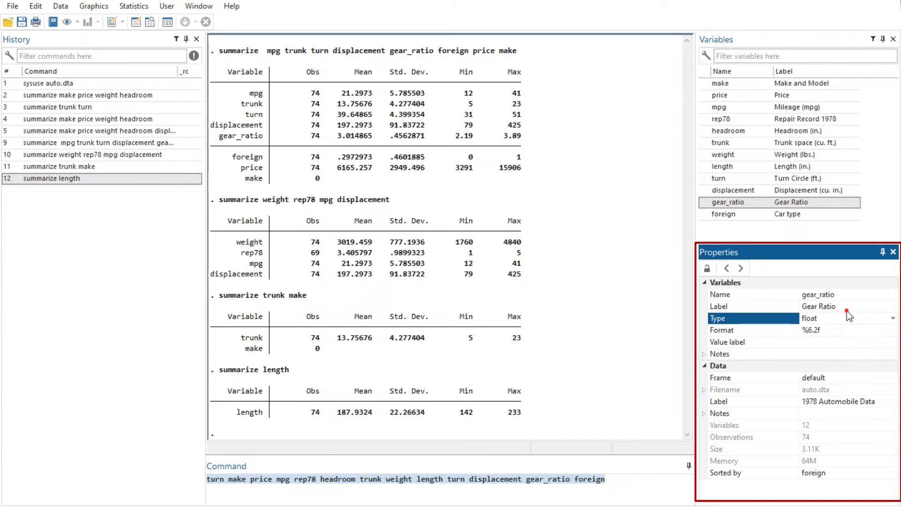
click(835, 339)
click(811, 389)
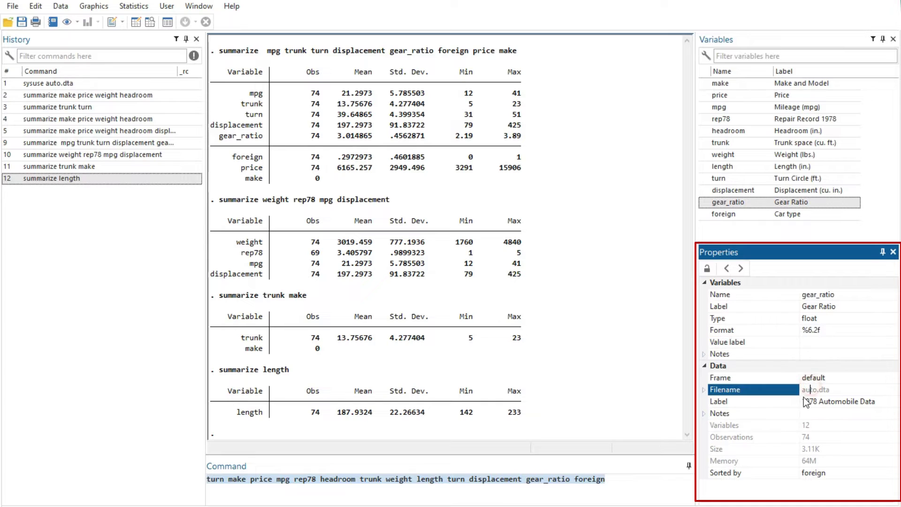
click(814, 402)
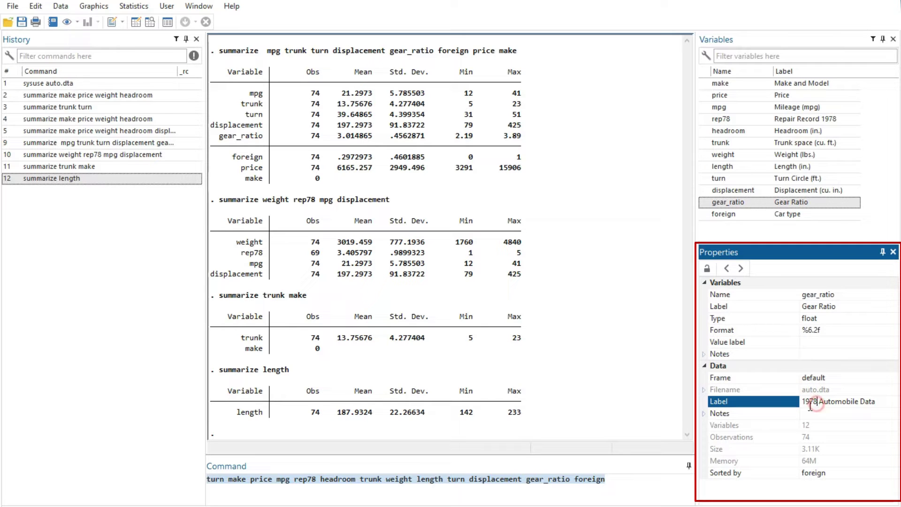
Lock the properties against editing, unlock them to check the type field, and lock them again
click(707, 268)
click(752, 305)
click(707, 268)
click(832, 320)
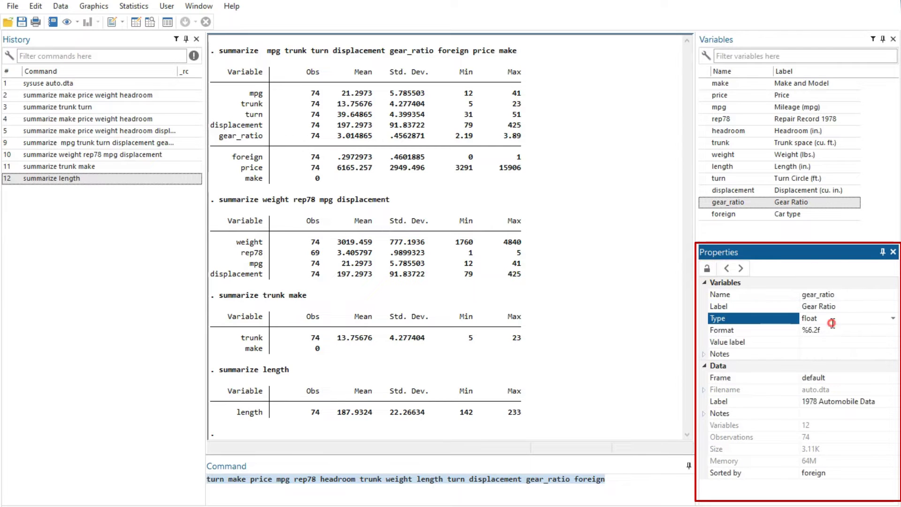
click(714, 271)
click(758, 342)
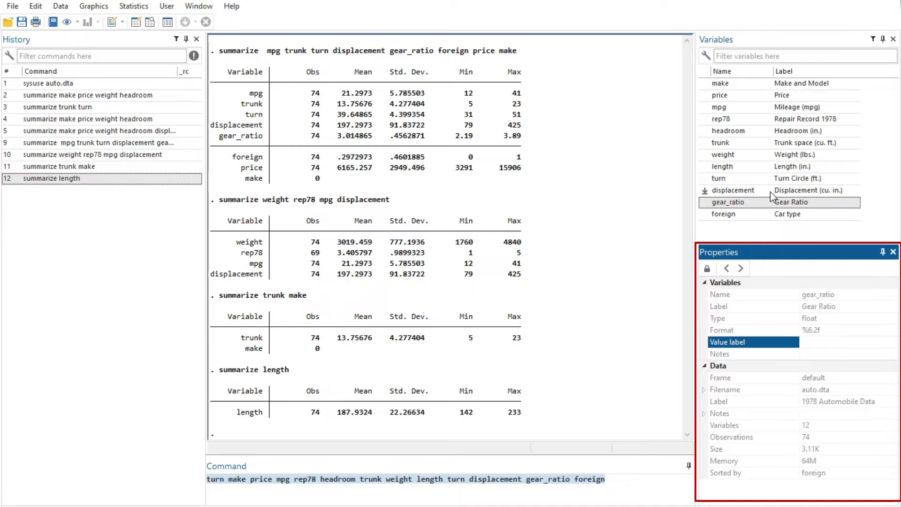
Step from gear_ratio to the next variable's properties, then move forward and back between rep78 and headroom
click(742, 267)
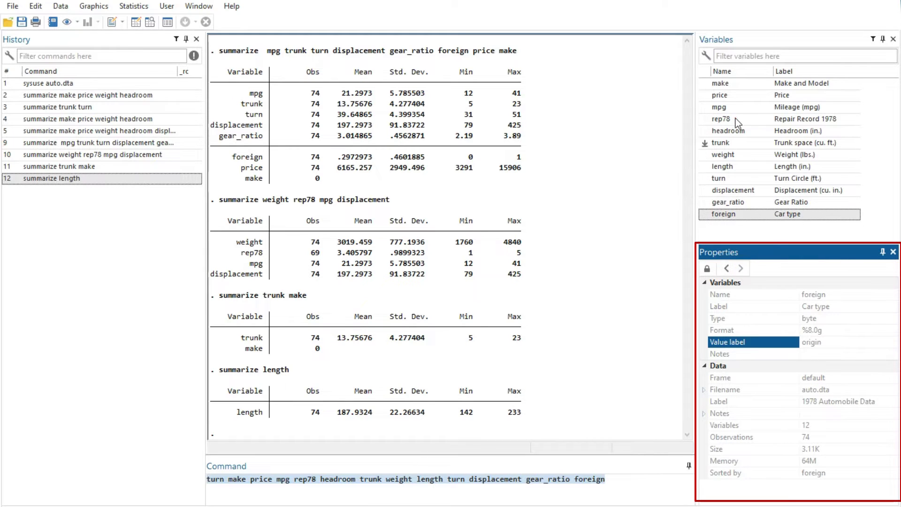
click(735, 121)
click(741, 270)
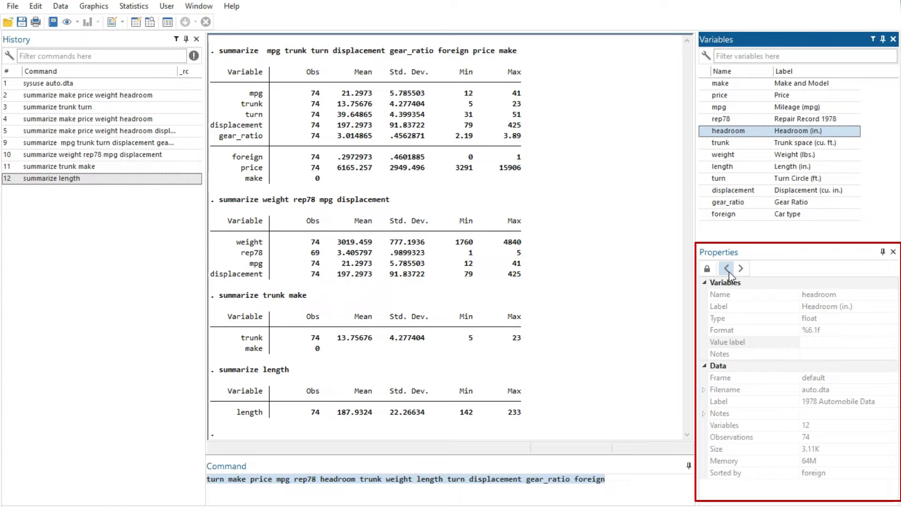
click(729, 271)
click(738, 269)
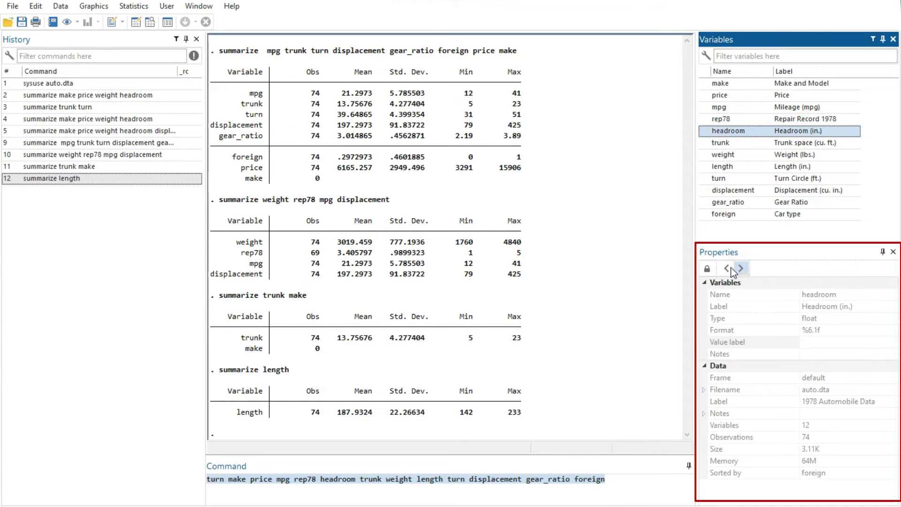
click(726, 269)
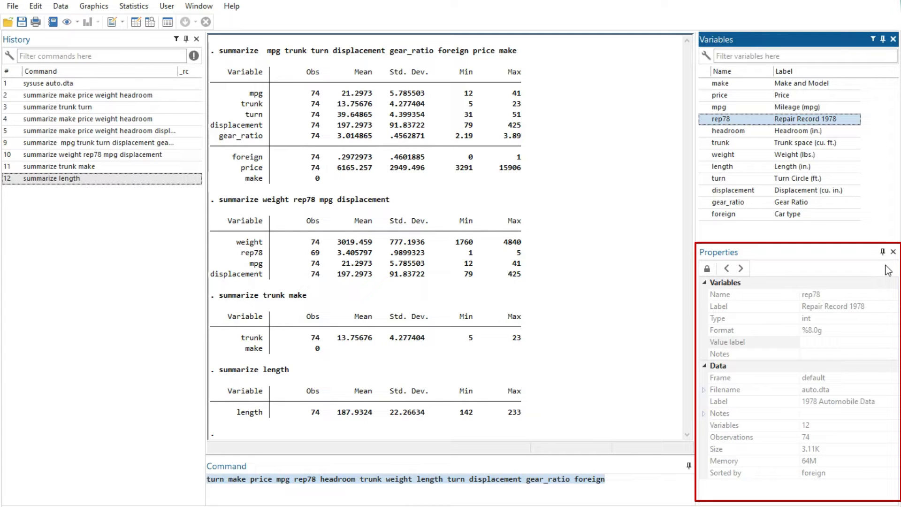
Close the Properties window and reopen it
click(778, 252)
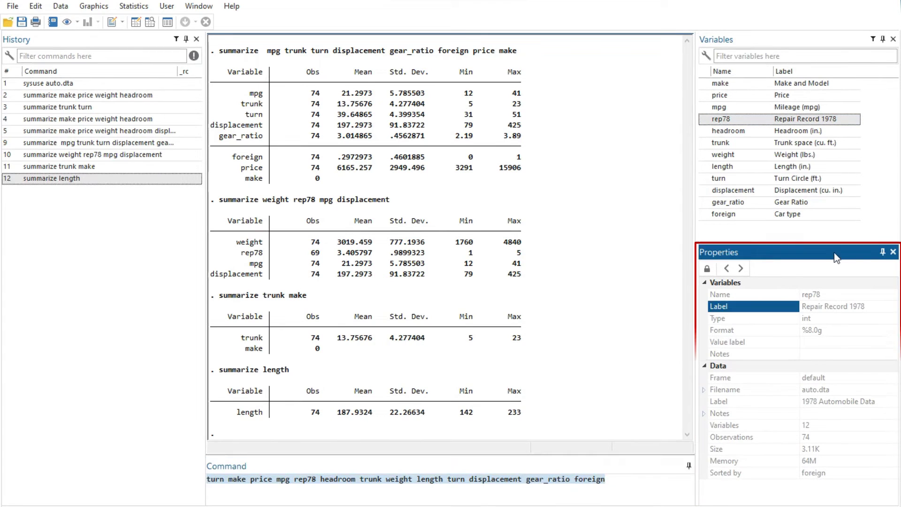
click(893, 252)
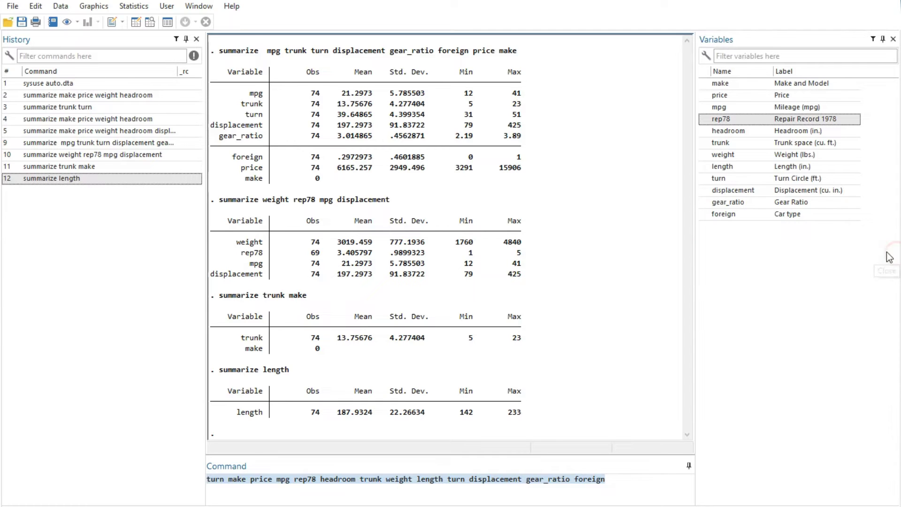
click(199, 7)
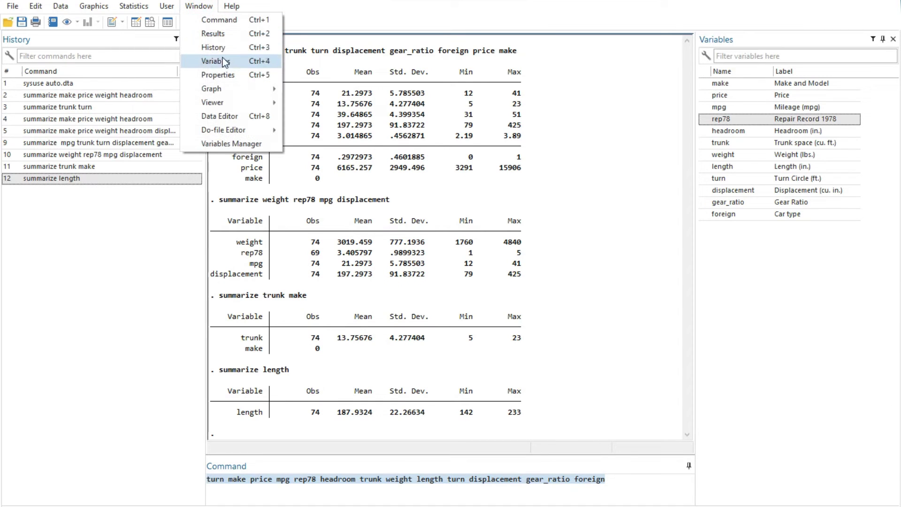
click(229, 75)
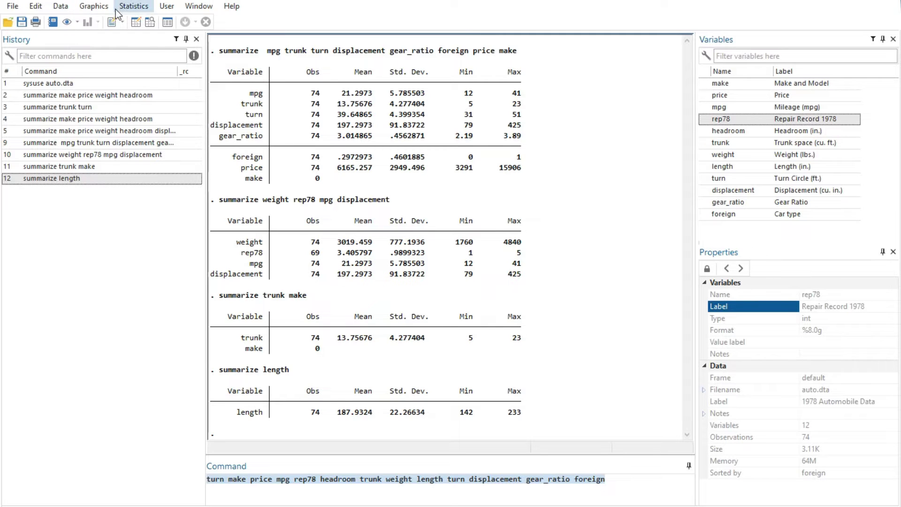
Open the Variables Manager for the auto.dta dataset
click(60, 6)
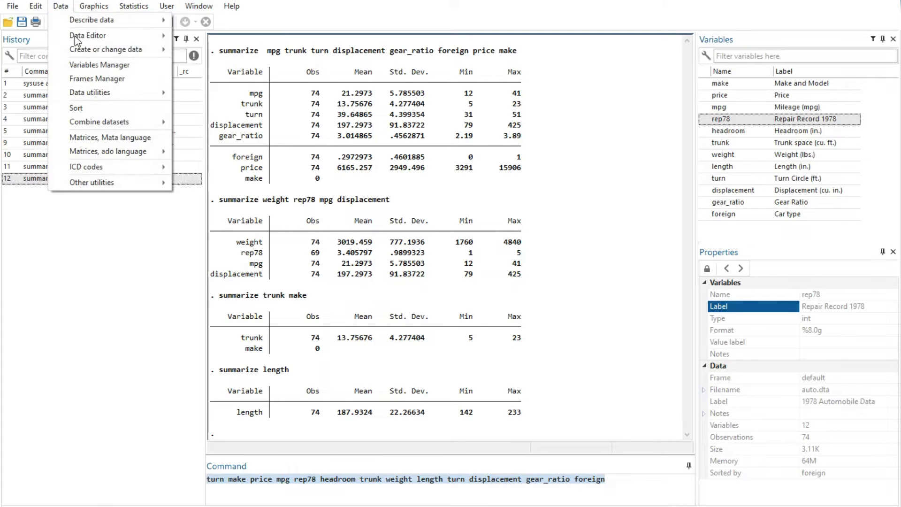
click(86, 63)
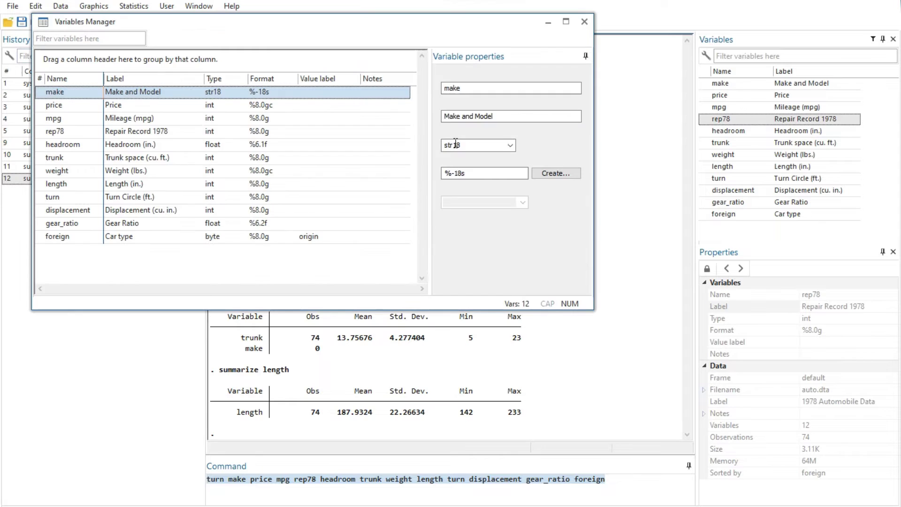
Check the properties of trunk and length in the Variables Manager, and close it
click(161, 158)
click(164, 188)
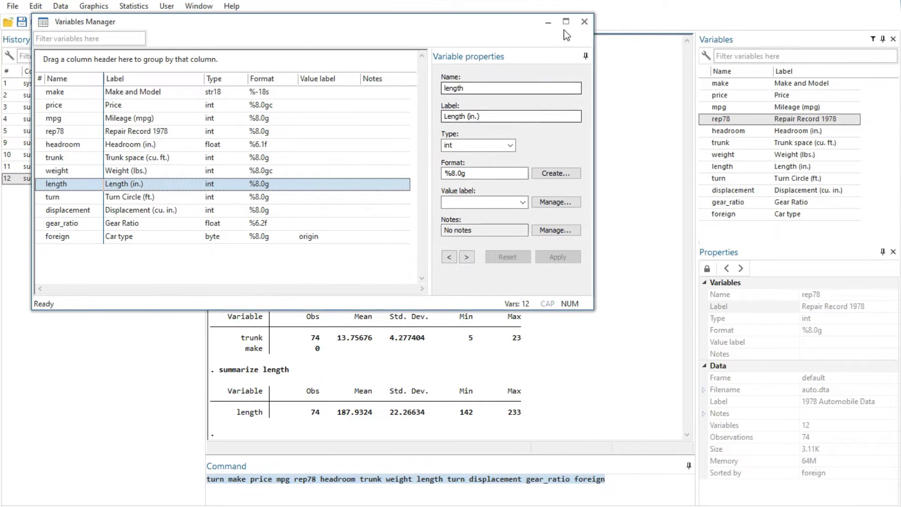
click(584, 22)
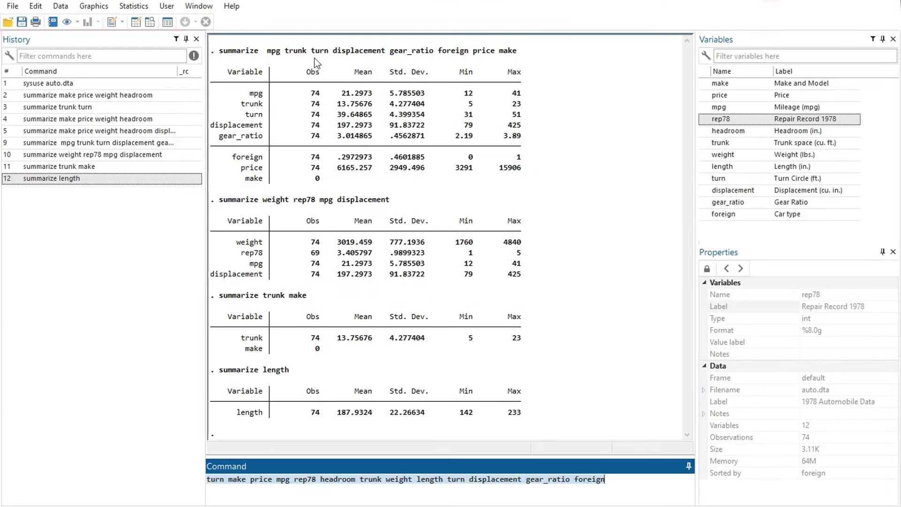
Run the variable list starting with turn in the Command window as a command without summarize
click(128, 41)
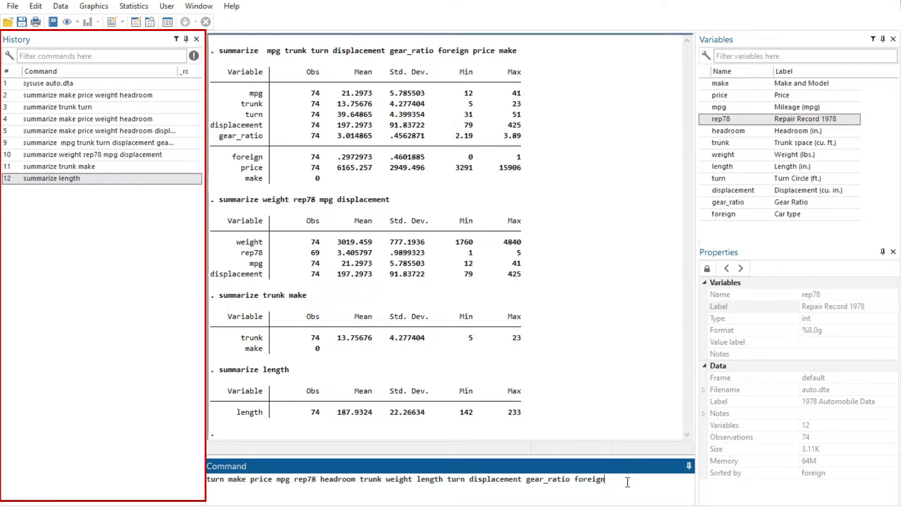
key(Return)
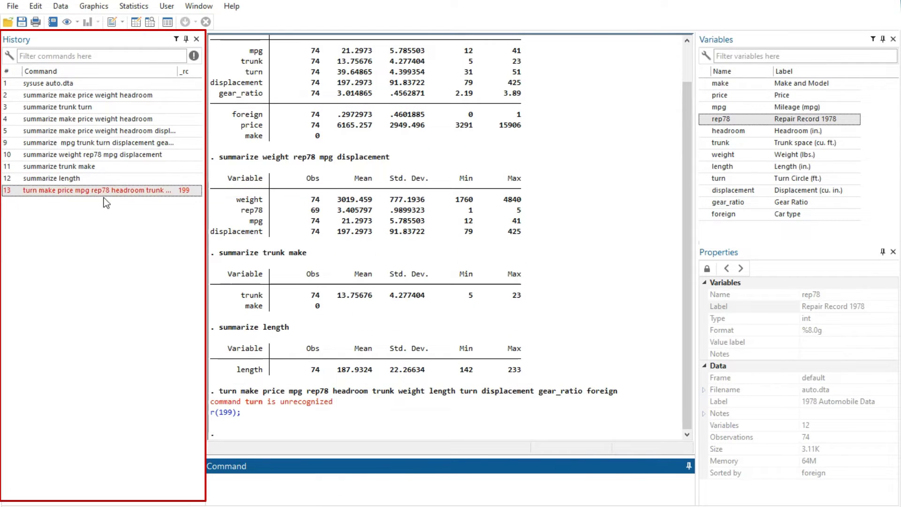
Filter the command history by "su" and by "price", clearing the filter each time
click(64, 56)
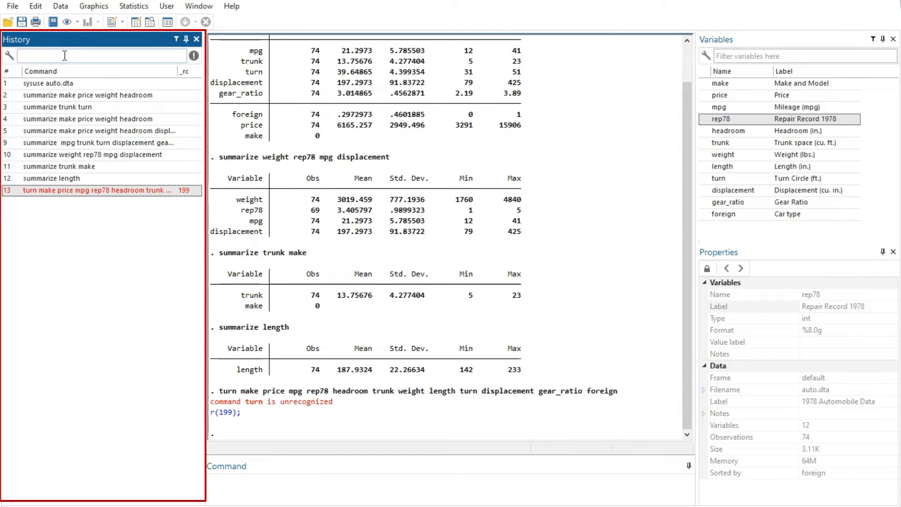
text(su)
key(BackSpace)
key(BackSpace)
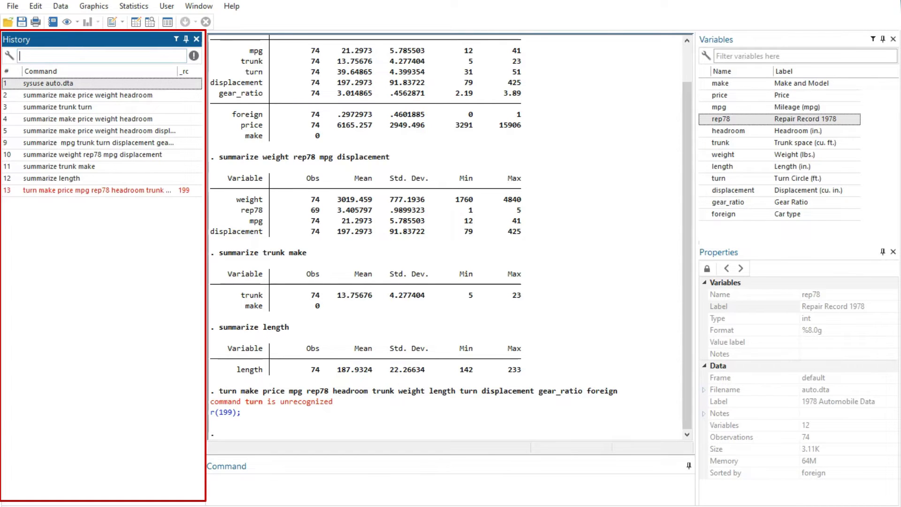
text(price)
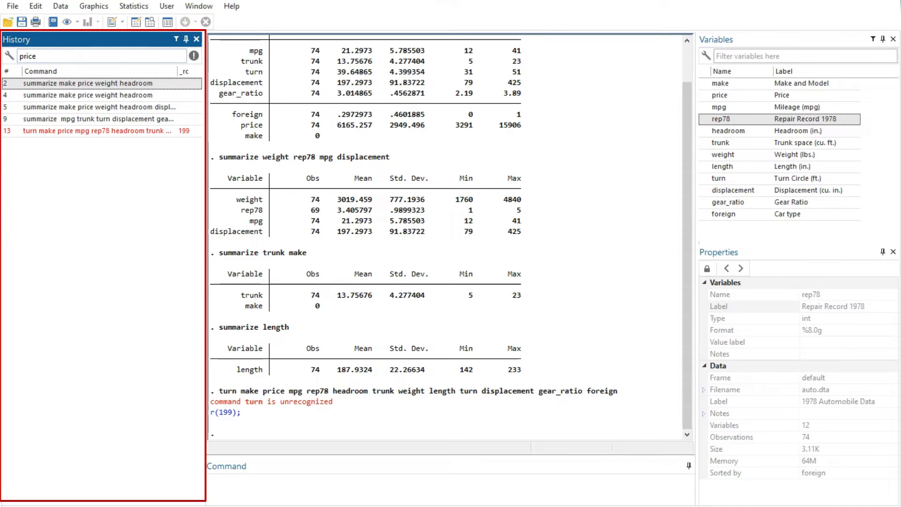
key(BackSpace)
key(BackSpace)
key(BackSpace)
key(BackSpace)
key(BackSpace)
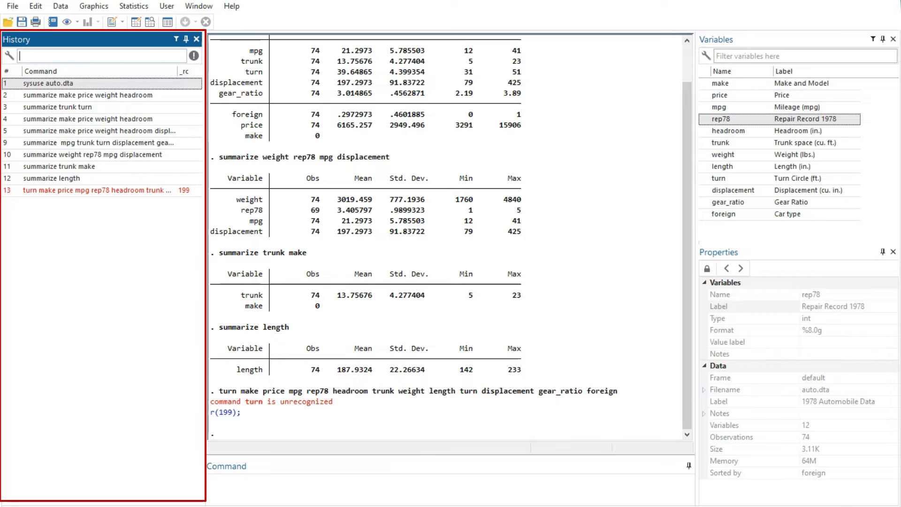
Recall history command 12, summarize length, and command 5 into the Command window without running them
click(86, 176)
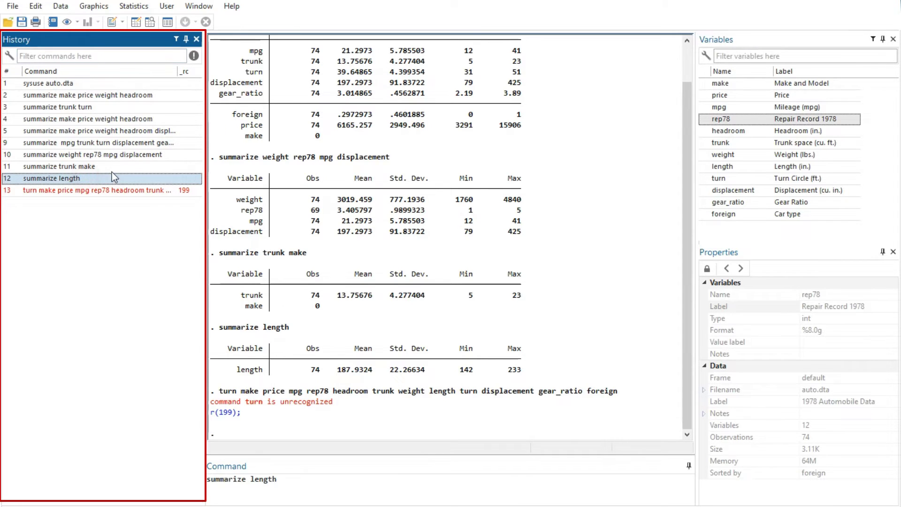
click(100, 132)
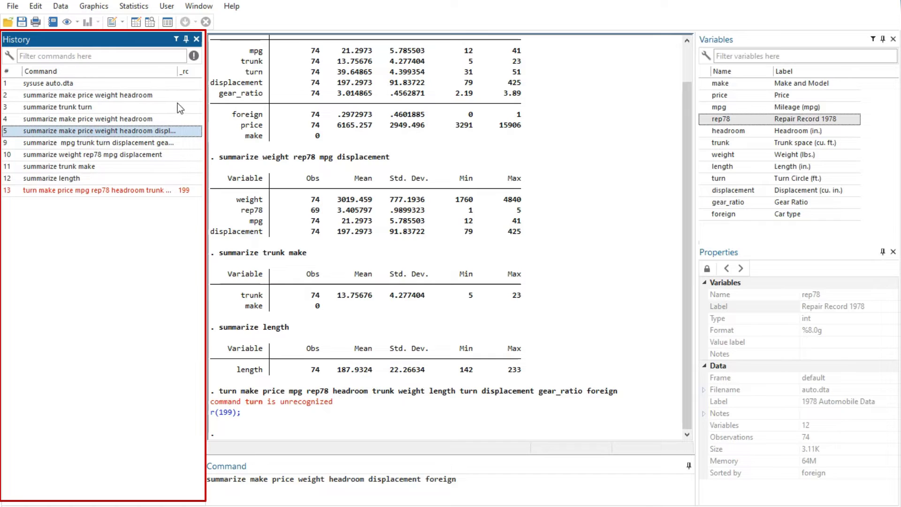
Toggle the display of failed commands in the history several times, leaving them hidden
click(193, 58)
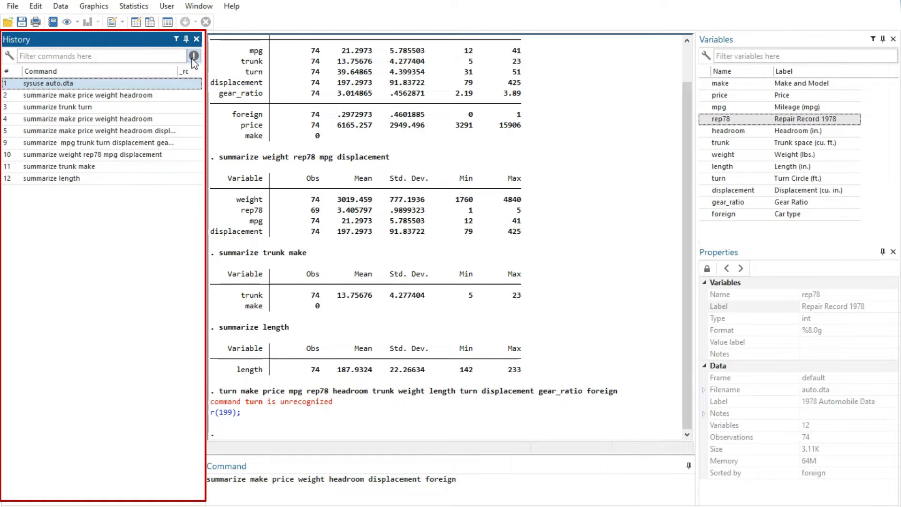
click(193, 57)
click(193, 58)
click(193, 58)
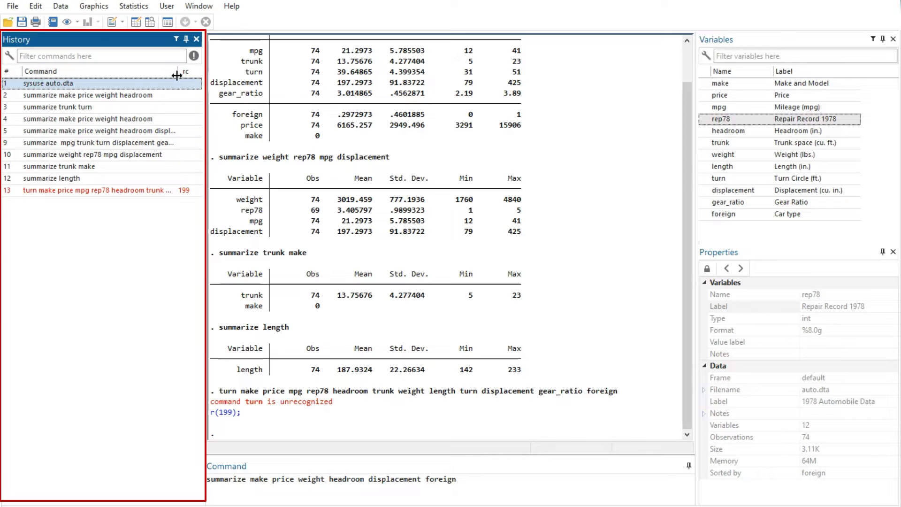
click(193, 56)
click(193, 56)
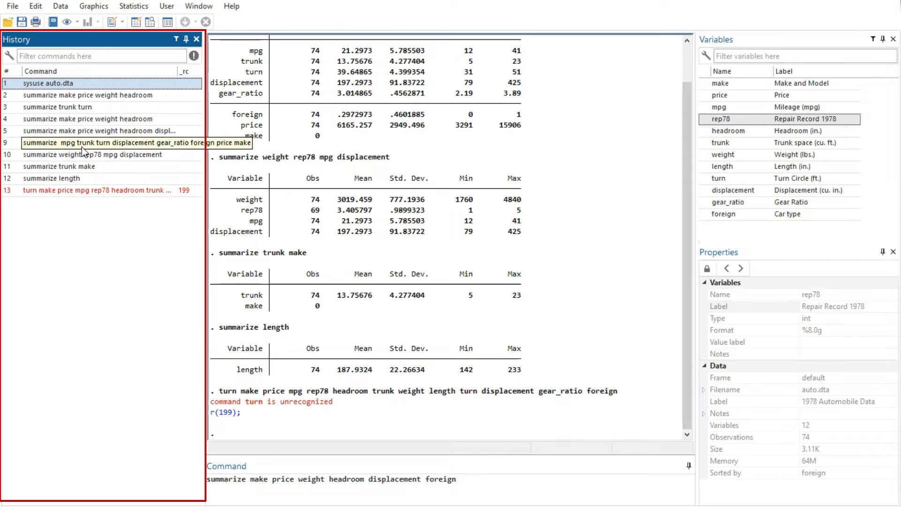
click(193, 56)
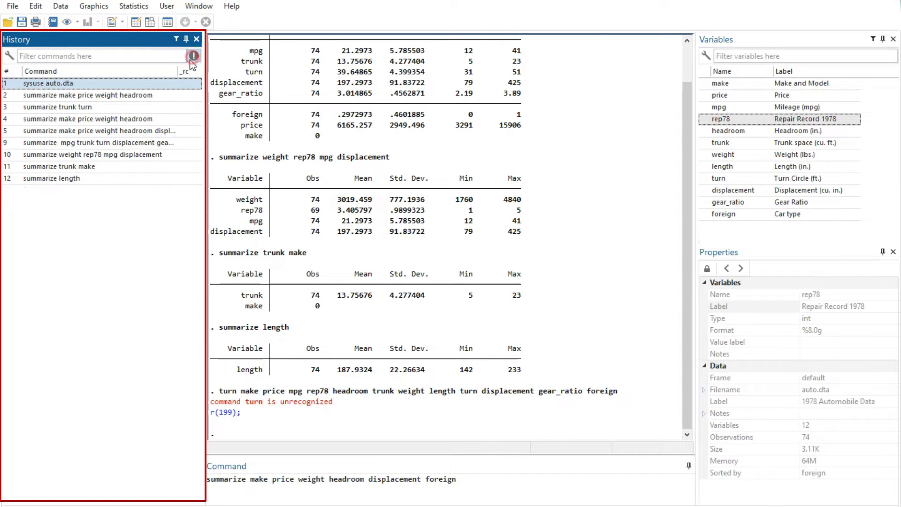
Rerun history command 9, the mpg trunk turn summary, and command 11, summarize trunk make, directly from the history
double_click(92, 146)
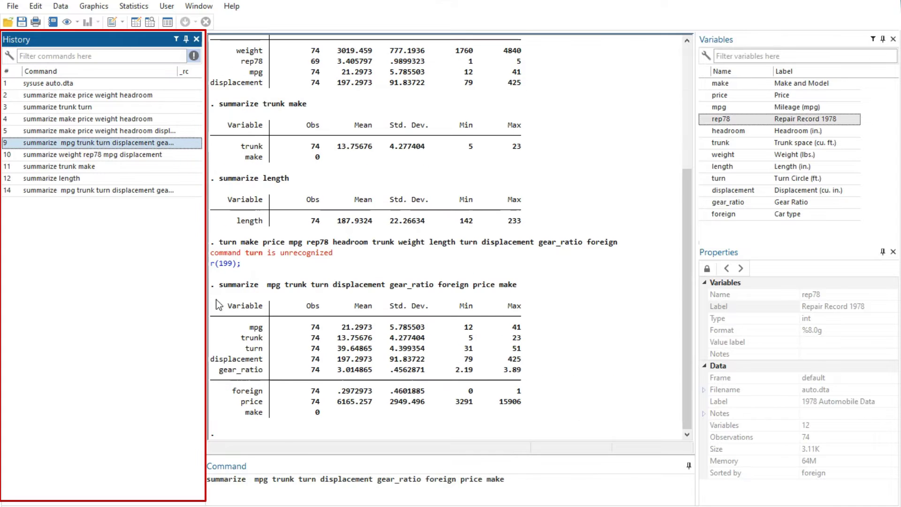
double_click(49, 167)
Recall history command 14, add the variable weight to the end of it, and run the summary
click(73, 191)
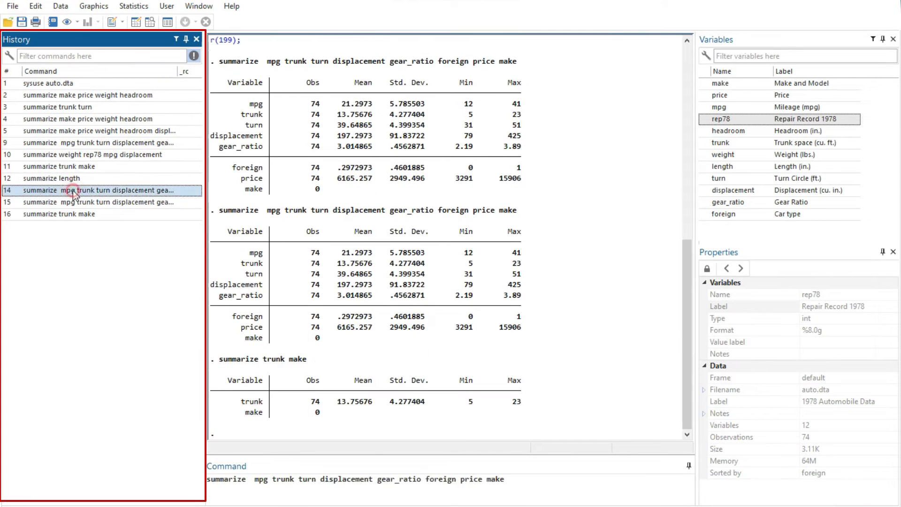
click(541, 486)
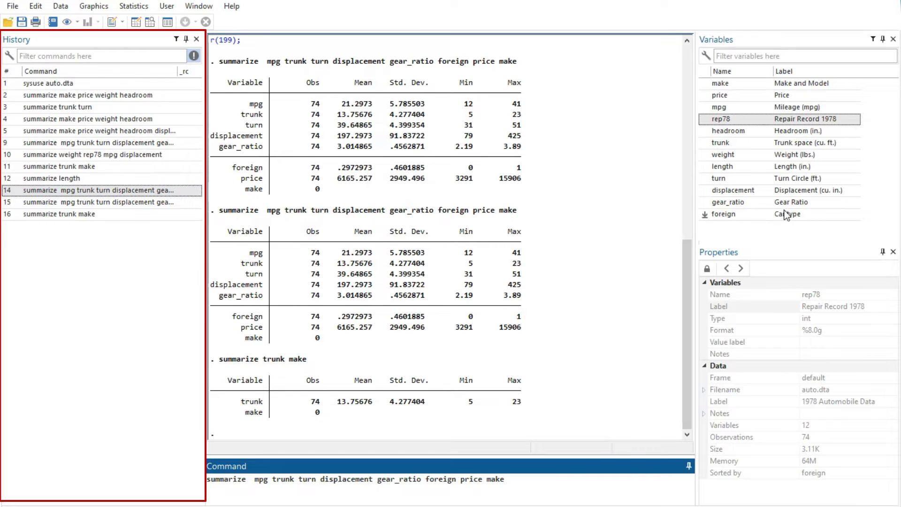
double_click(790, 158)
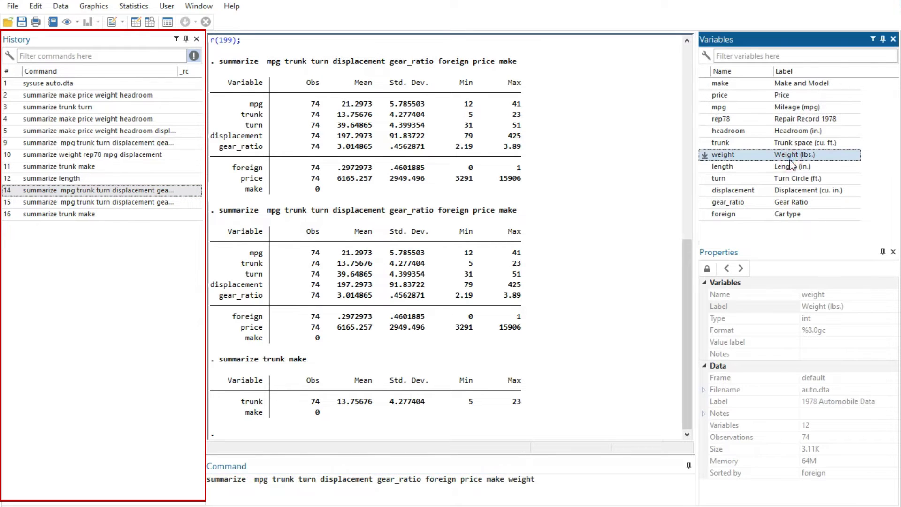
click(563, 483)
key(Return)
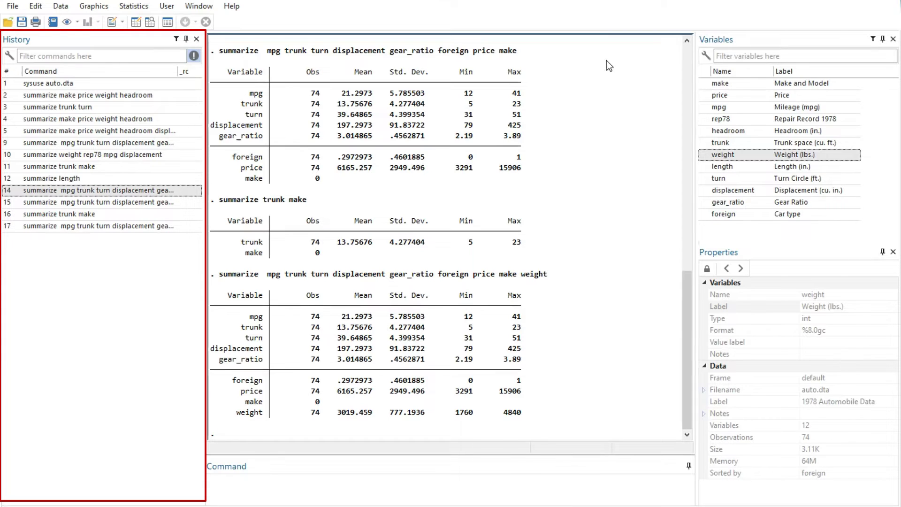
Cut command 11, summarize trunk make, out of the history and run it from the Command window
click(70, 95)
right_click(74, 101)
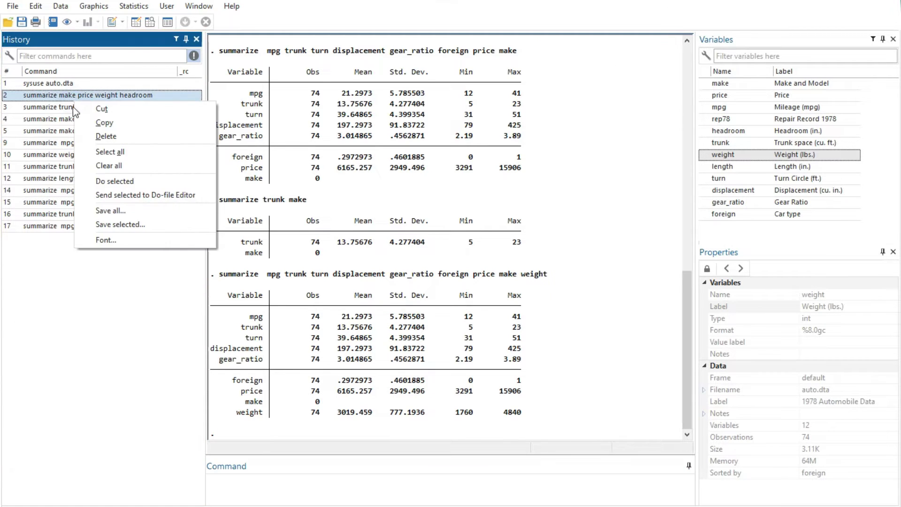
right_click(46, 143)
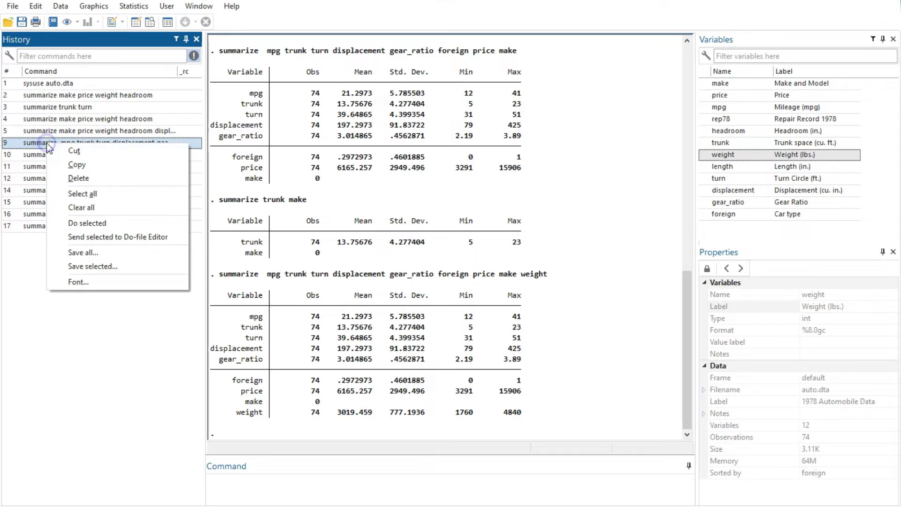
right_click(35, 165)
click(69, 175)
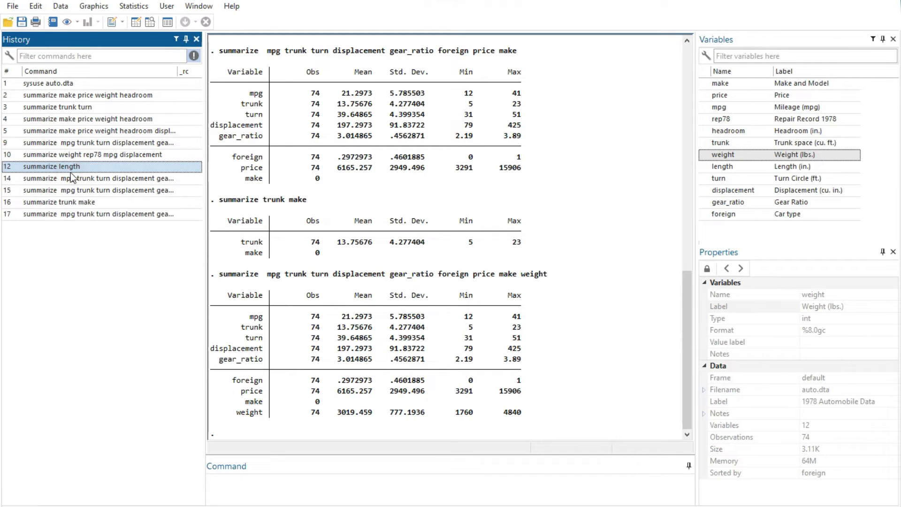
click(255, 484)
key(ctrl+v)
key(Return)
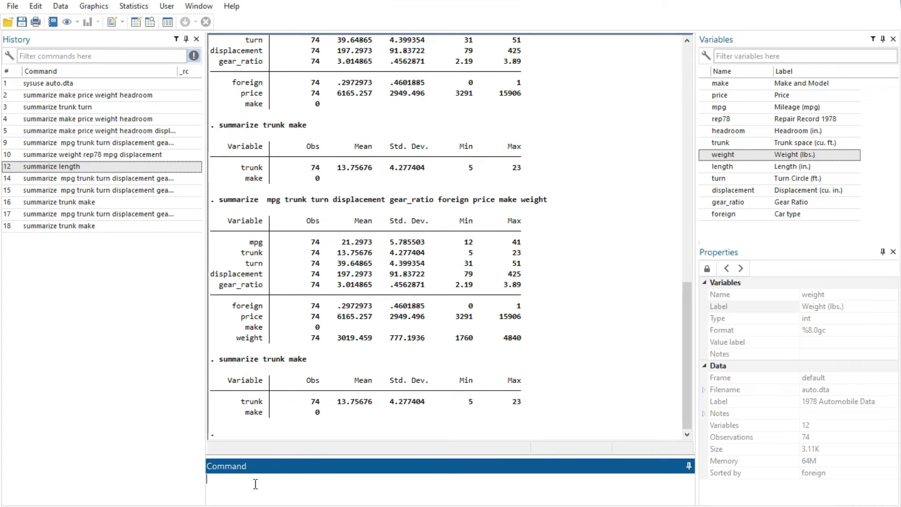
Copy history command 16, summarize trunk make, and run the pasted copy in the Command window
click(73, 201)
right_click(73, 202)
click(99, 216)
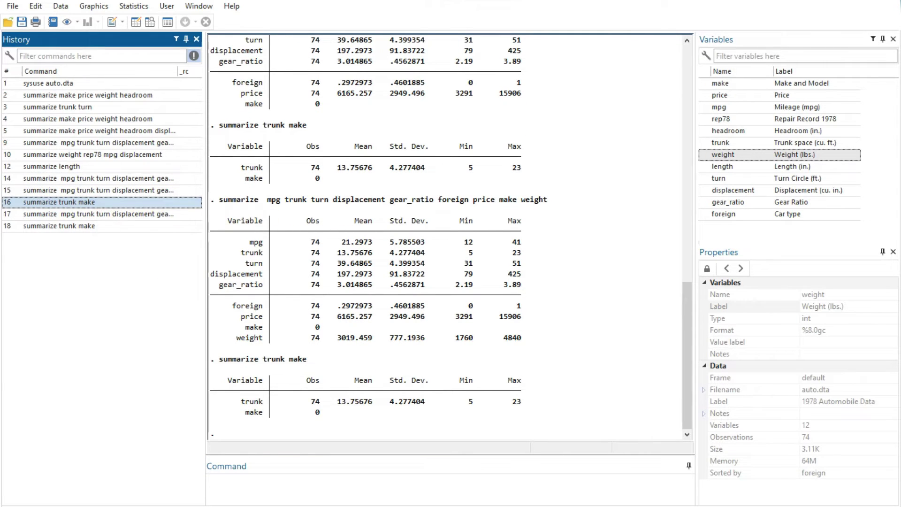
click(252, 490)
key(ctrl+v)
key(Return)
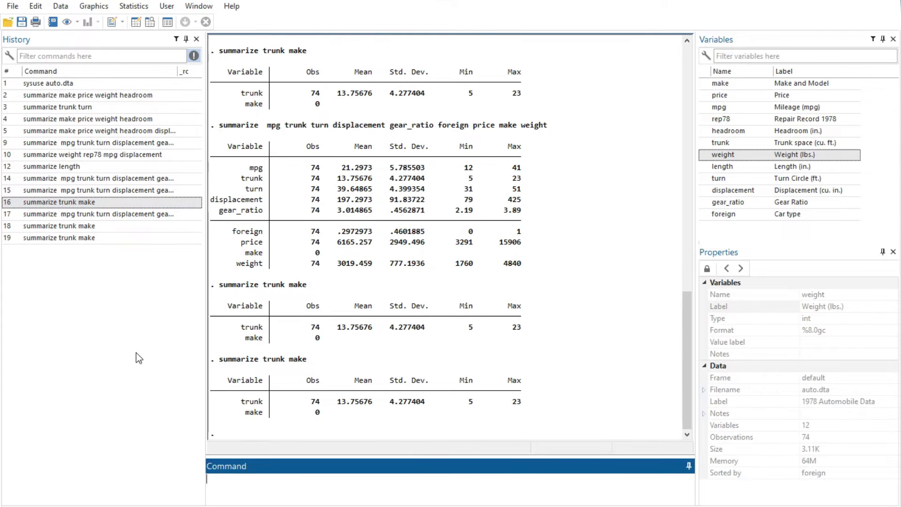
Delete command 4, summarize make price weight headroom, from the history
right_click(61, 121)
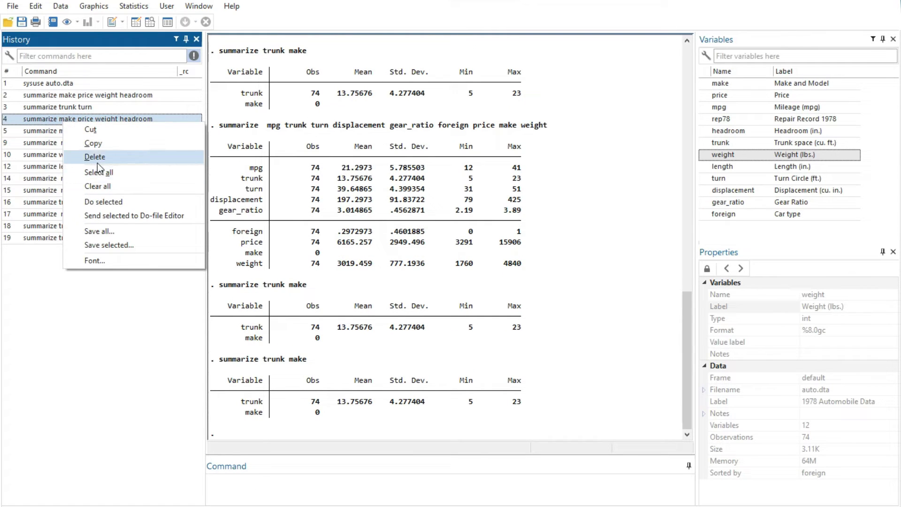
click(97, 159)
Select and copy all the commands in the history, and clear the whole history
right_click(69, 135)
click(101, 181)
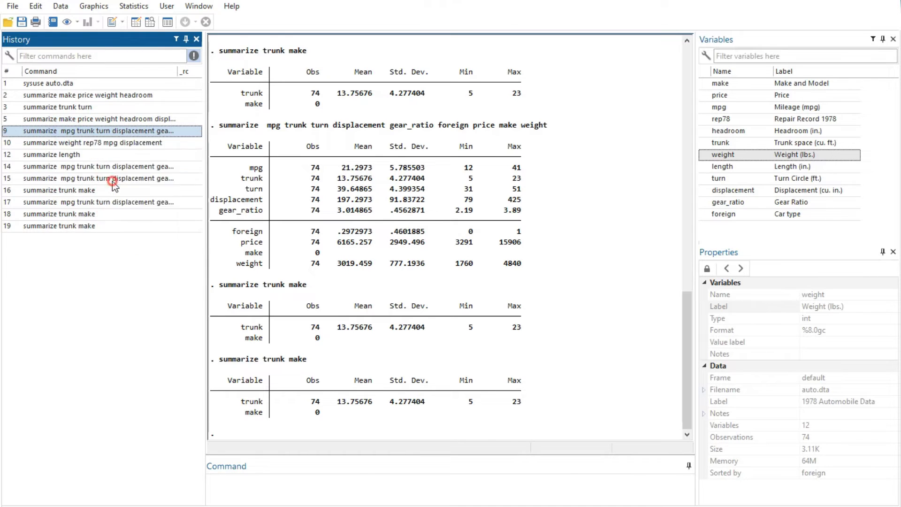
right_click(79, 201)
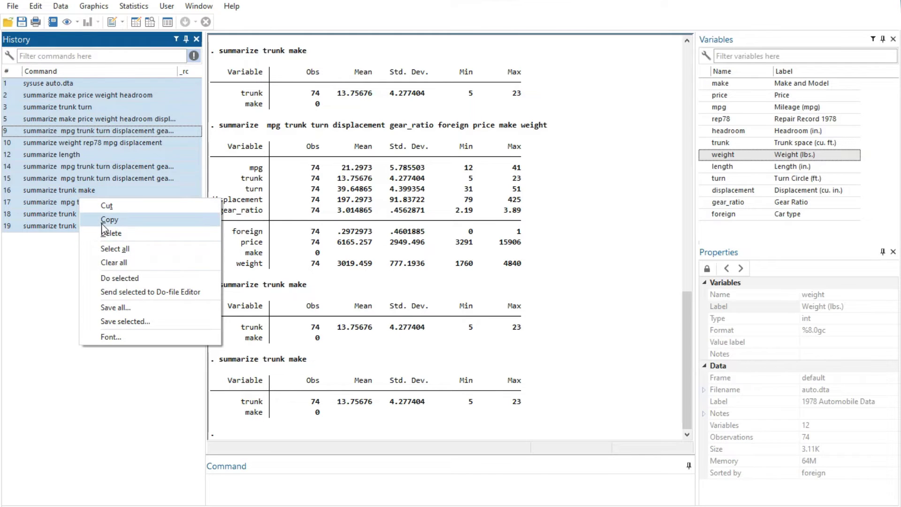
click(77, 164)
right_click(76, 164)
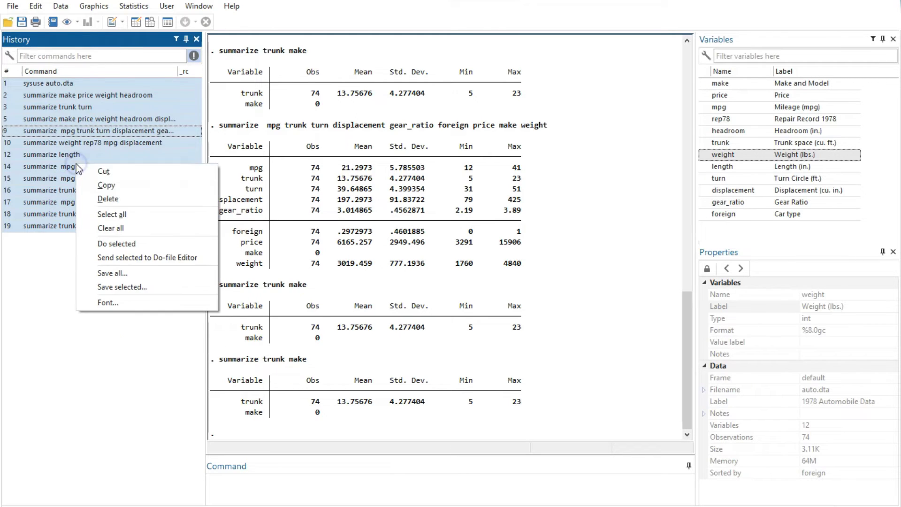
click(114, 226)
Paste the copied commands into the Command window and let them all run
click(249, 482)
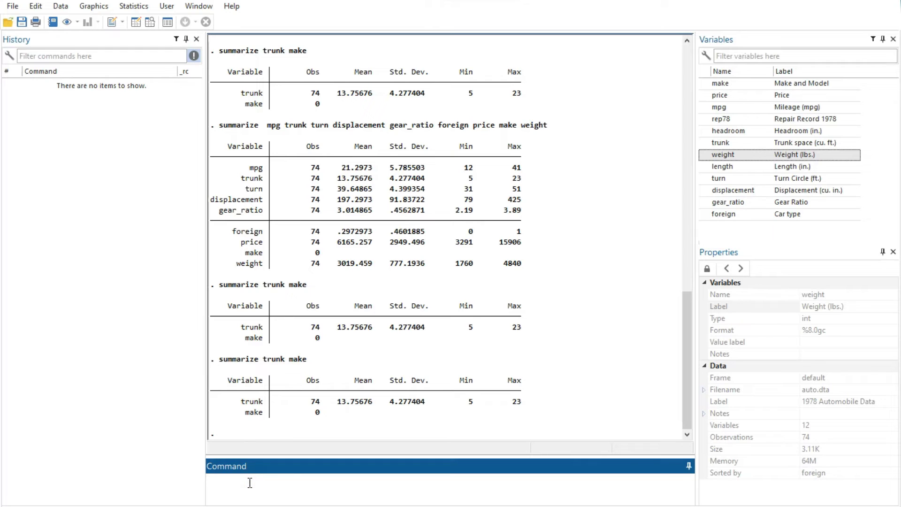
right_click(249, 483)
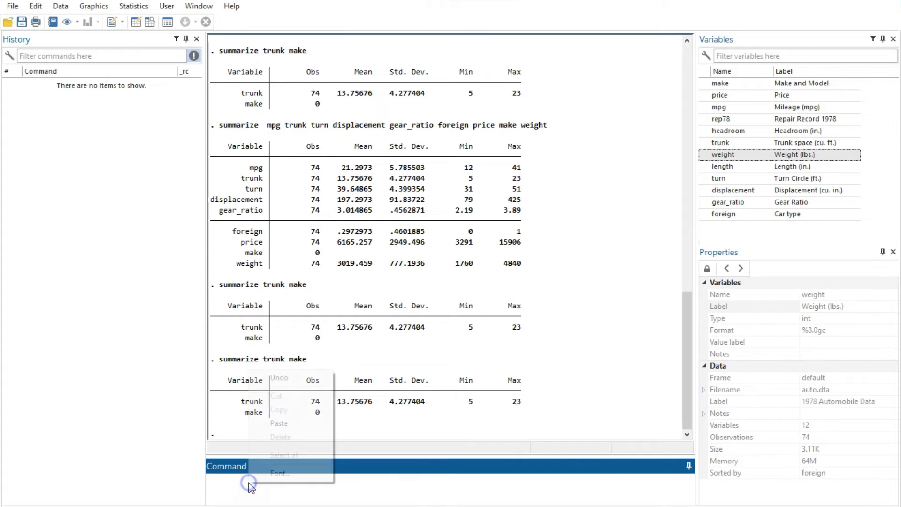
click(282, 422)
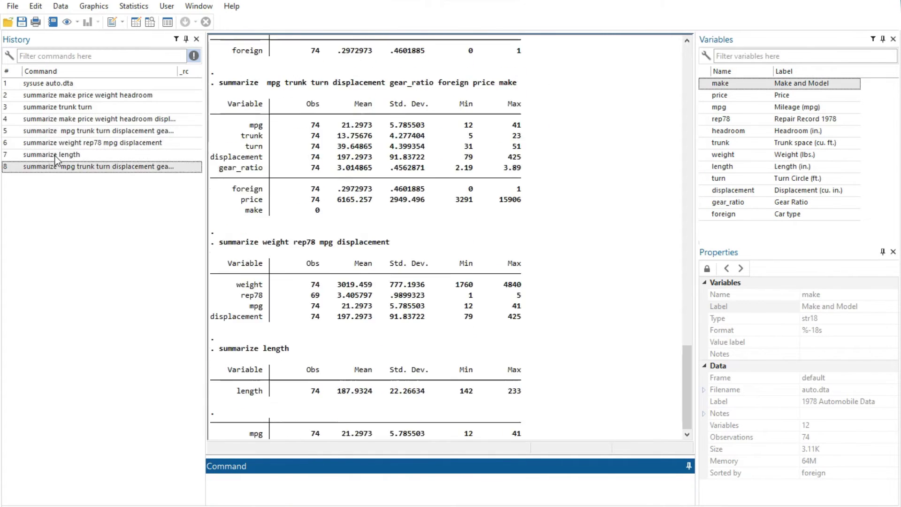
Execute history command 5, the mpg trunk turn summary, with the Do selected option
right_click(66, 133)
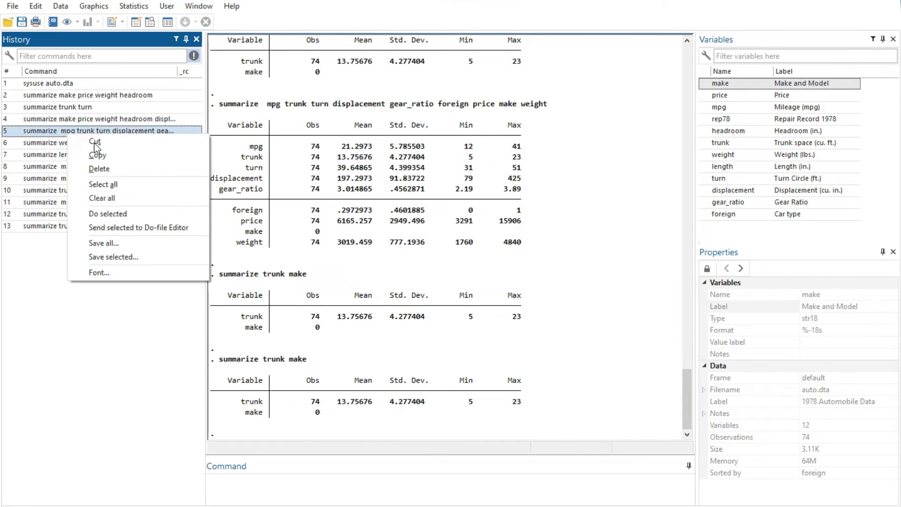
click(115, 215)
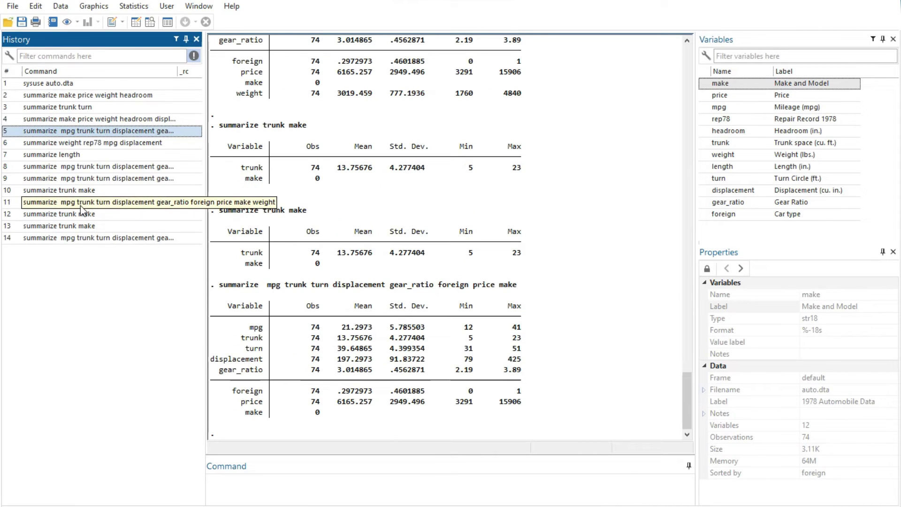
Send the history command summarize length to the Do-file Editor, and close the editor without saving
right_click(73, 185)
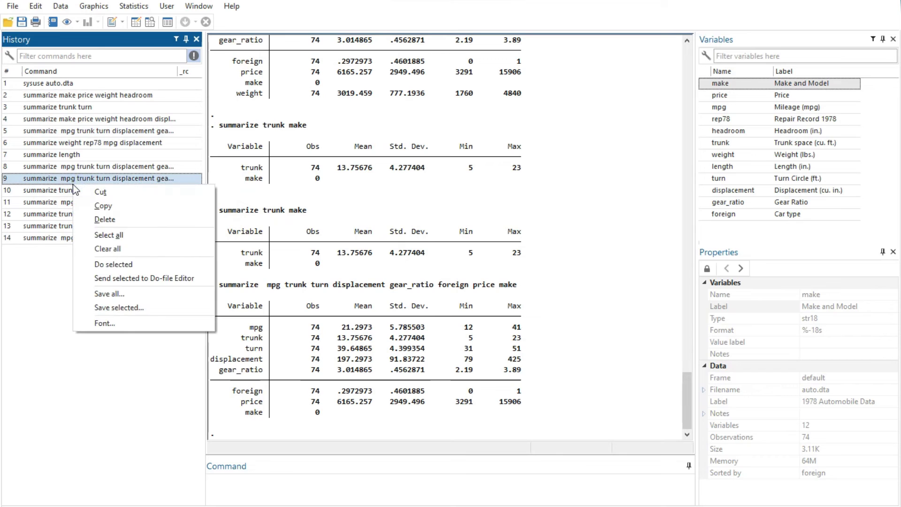
click(133, 280)
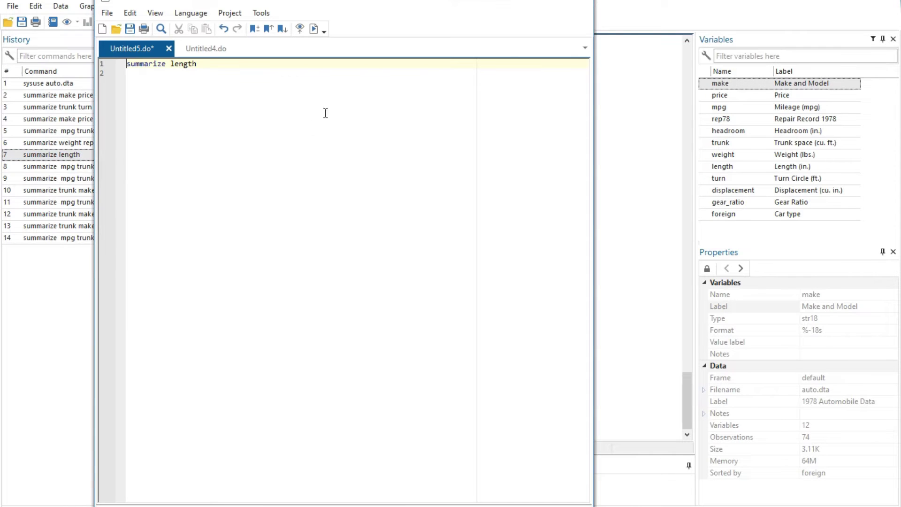
click(582, 2)
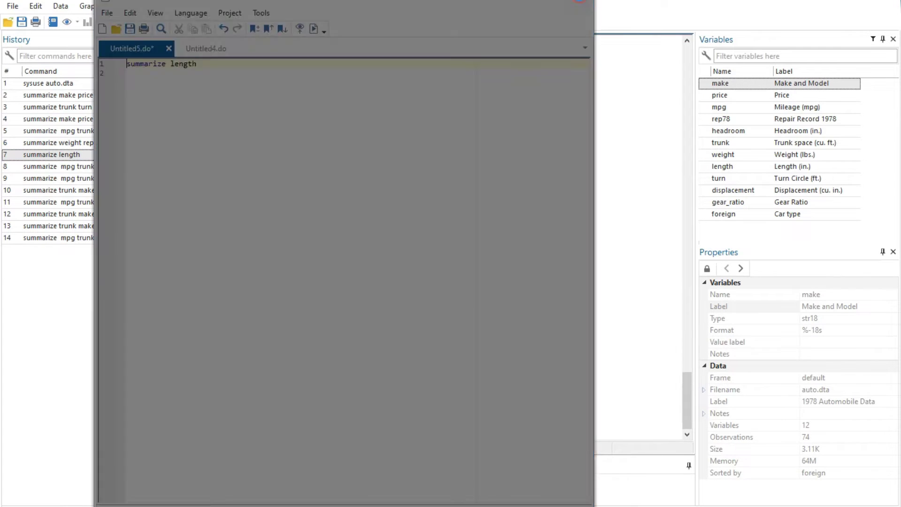
click(357, 294)
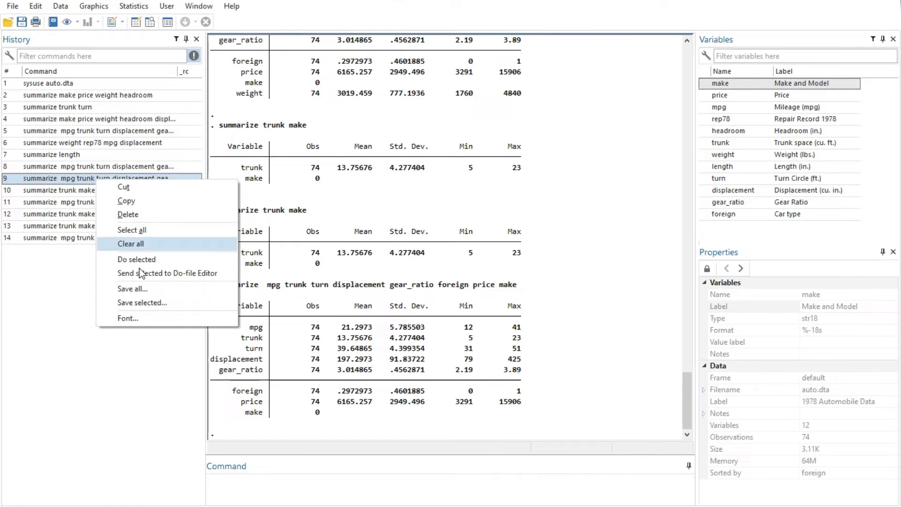
View the save dialogs for the whole history and for only command 12, summarize trunk make, cancelling both
click(138, 288)
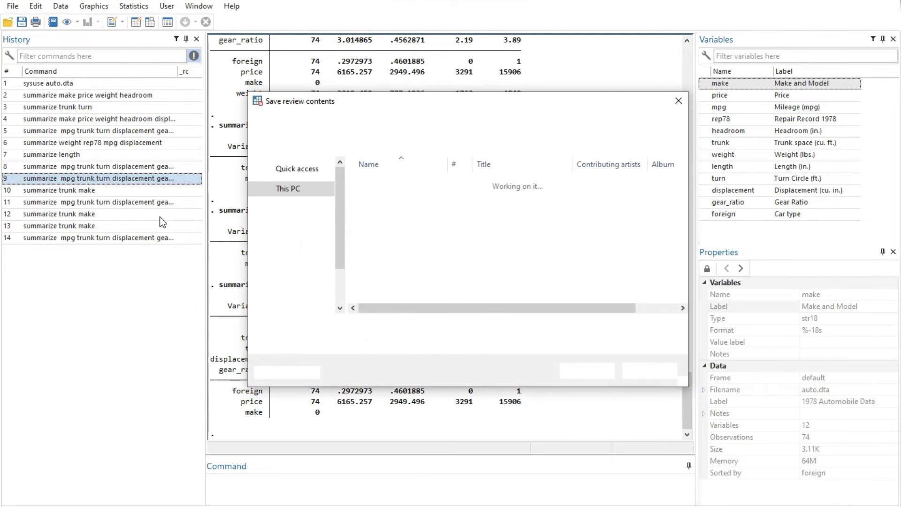
click(678, 101)
click(47, 213)
right_click(47, 214)
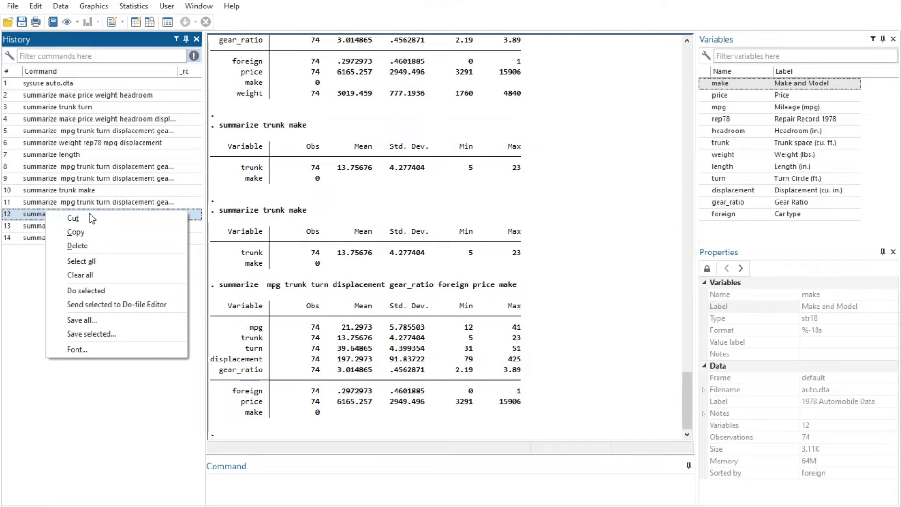
click(99, 330)
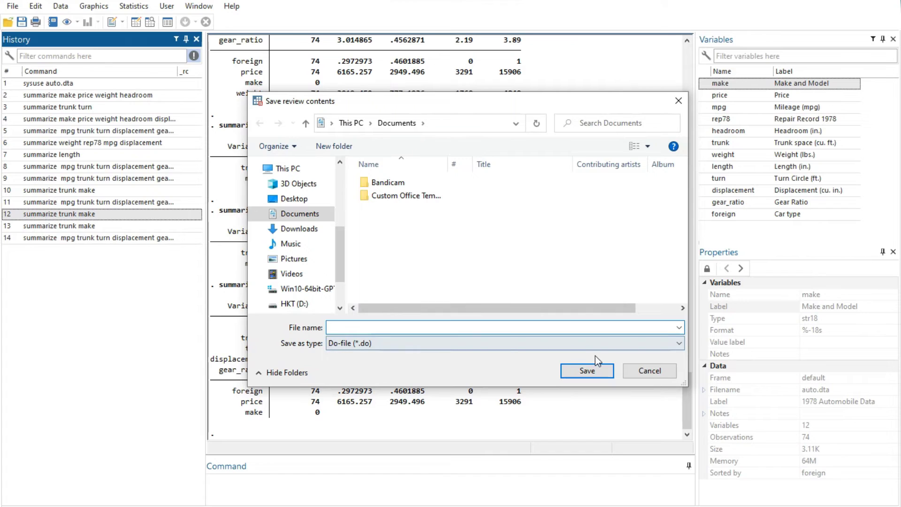
click(650, 370)
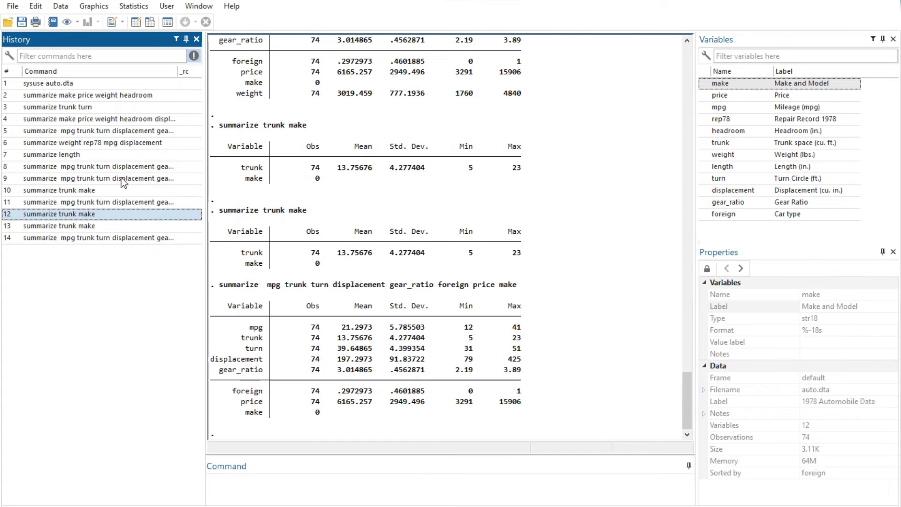
Set the History window's font size to 10
click(100, 168)
right_click(101, 171)
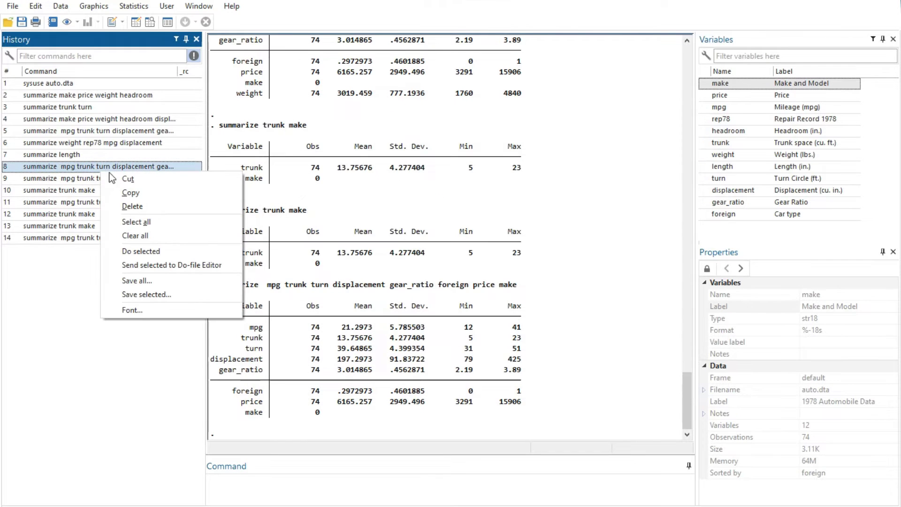
click(141, 308)
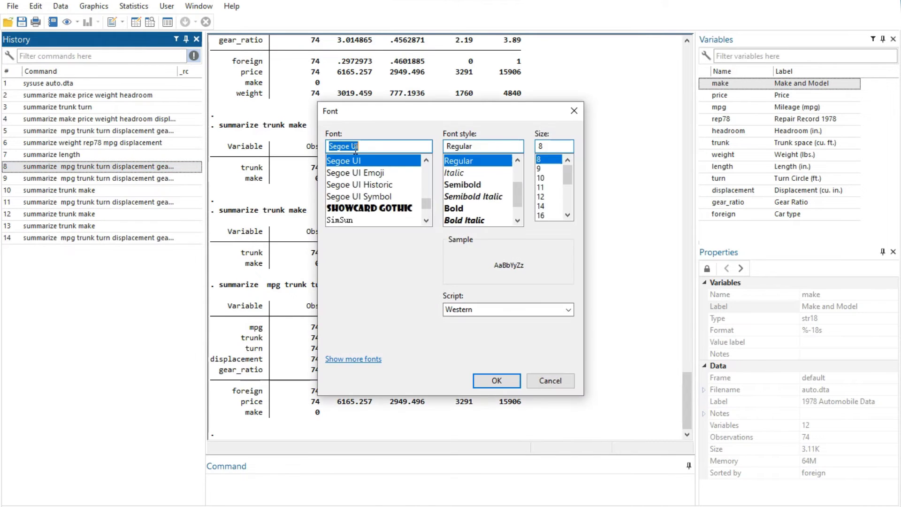
click(542, 178)
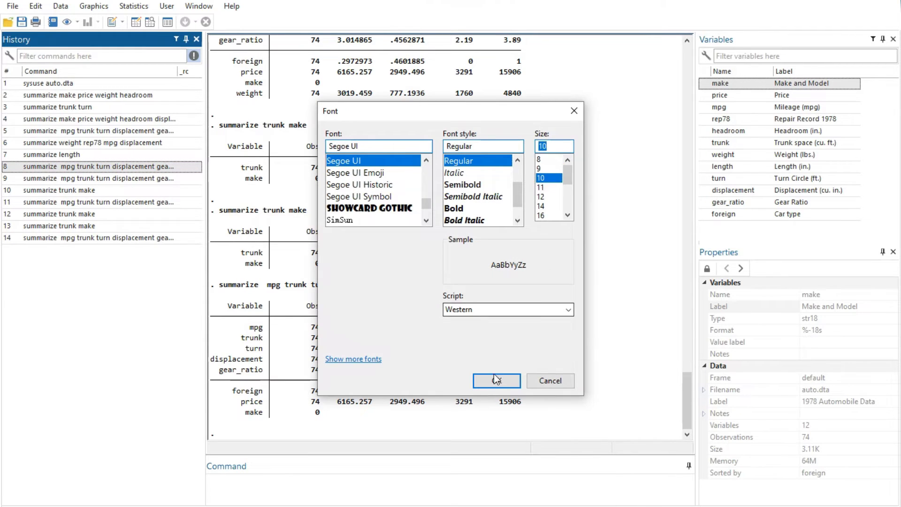
Return the History window's font size to 8
right_click(30, 114)
click(81, 254)
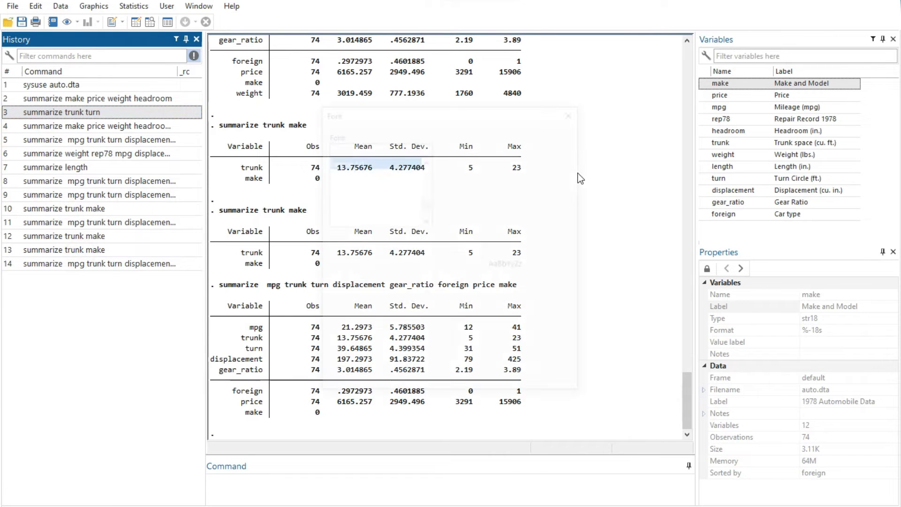
scroll(542, 174, up, 1)
click(541, 159)
click(494, 379)
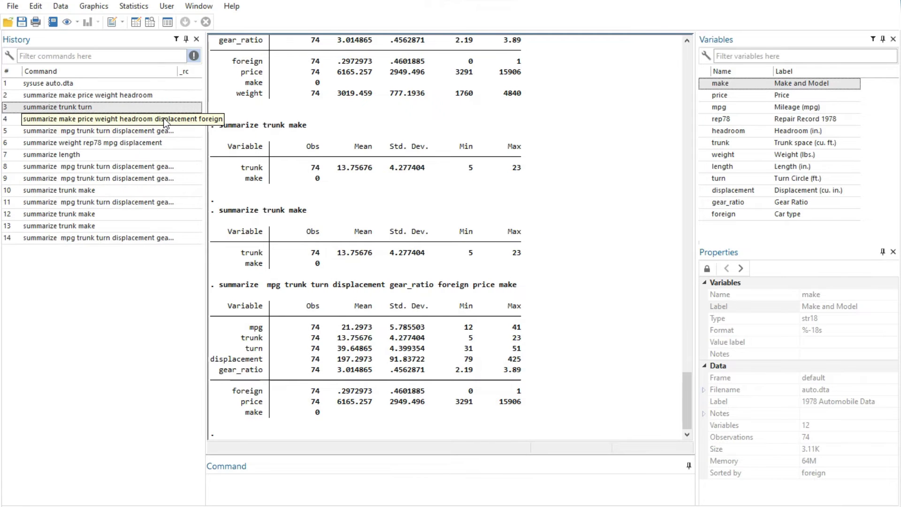
View the file-opening dialog and cancel it, and start saving auto.dta but decline replacing the existing file
click(230, 24)
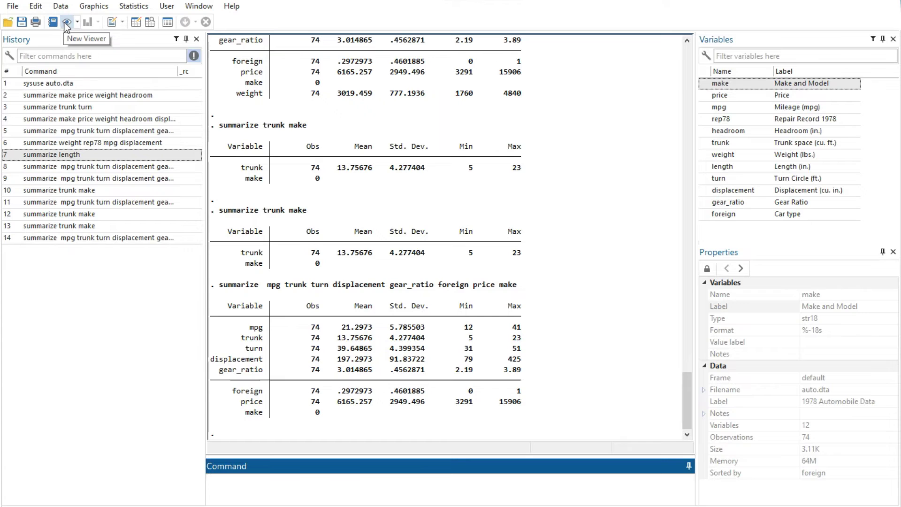
click(11, 25)
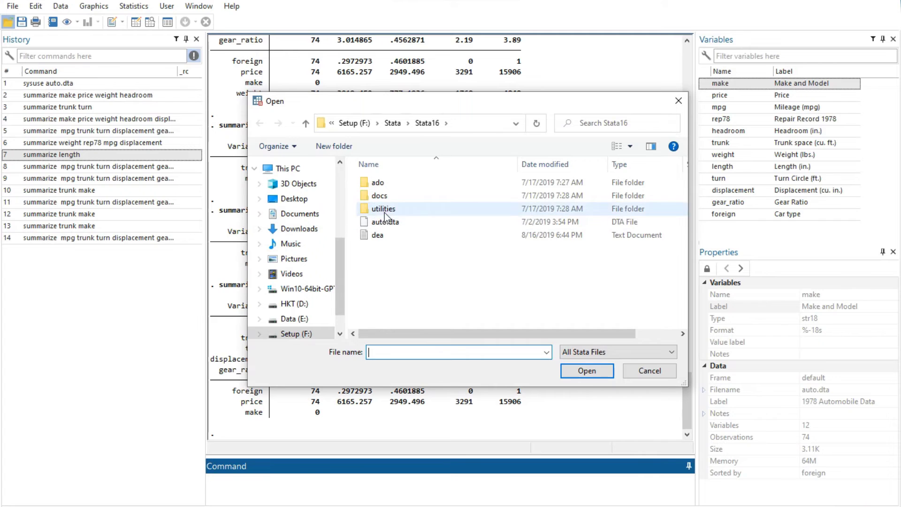
click(639, 372)
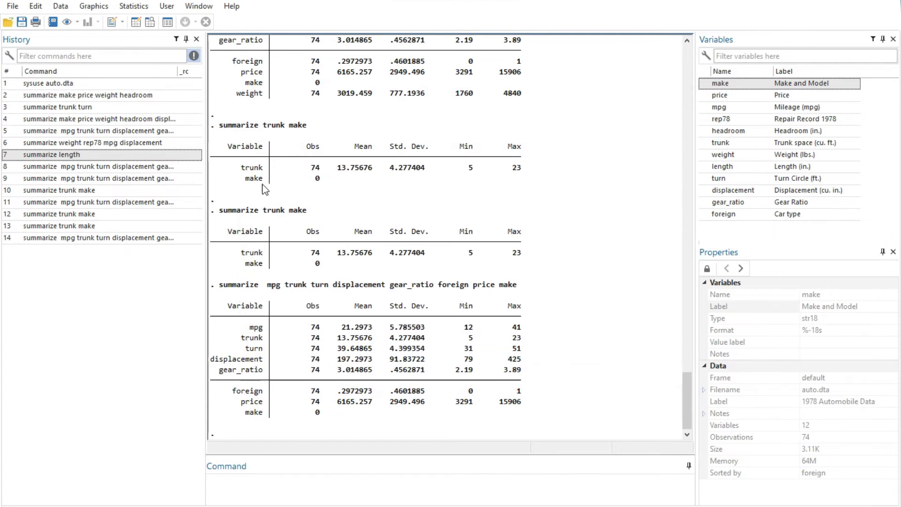
click(24, 23)
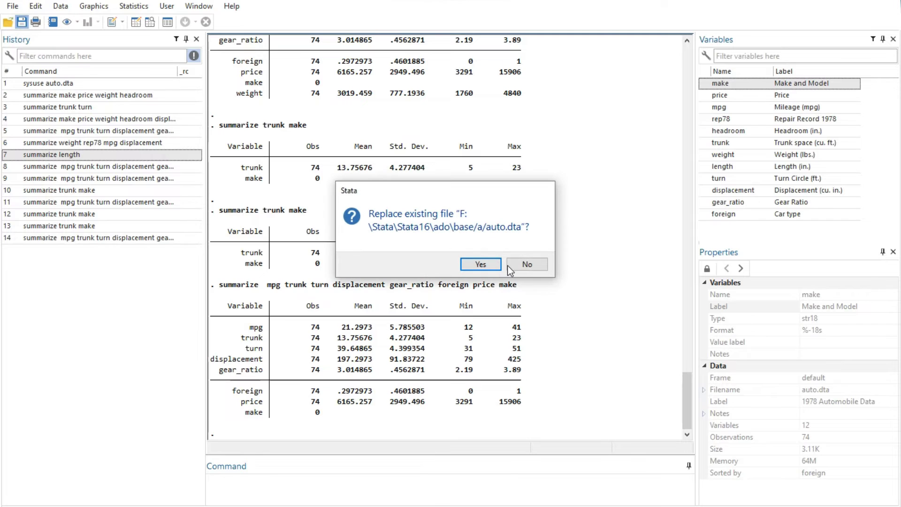
click(527, 264)
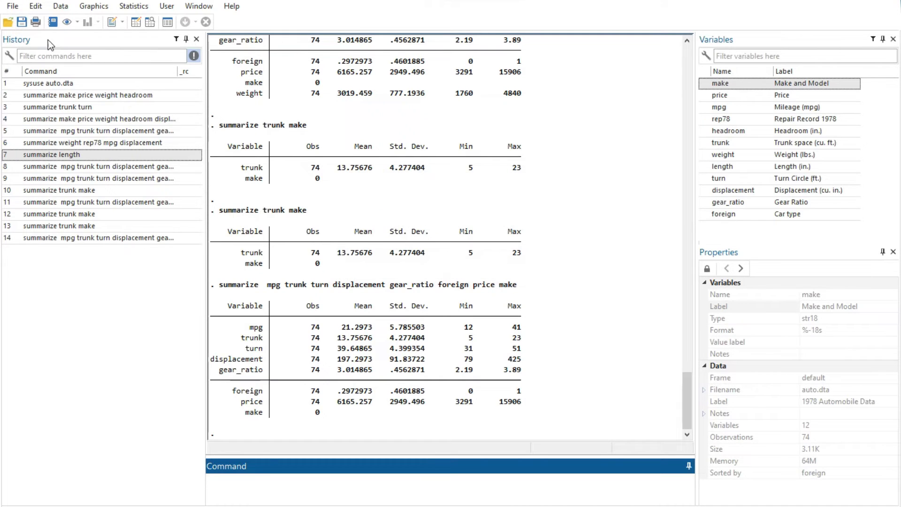
Show what can be printed, and open the log's save dialog and cancel it
click(37, 23)
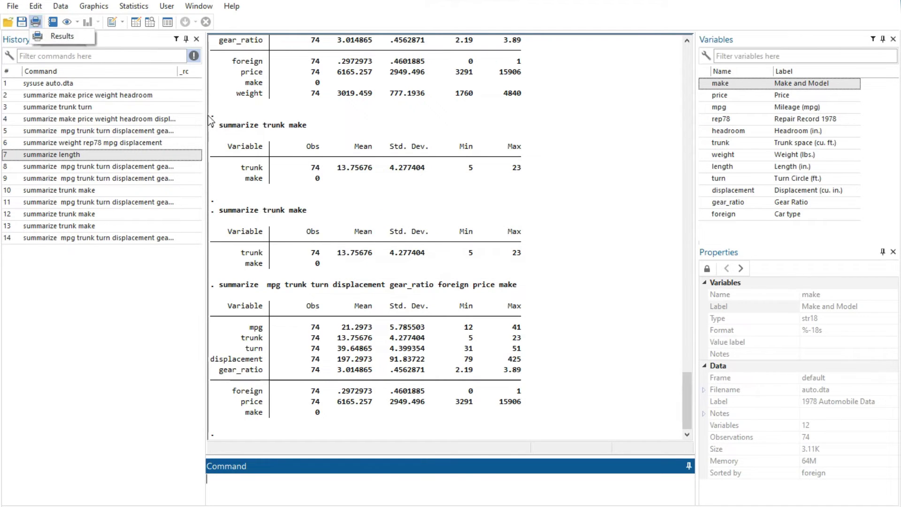
click(67, 36)
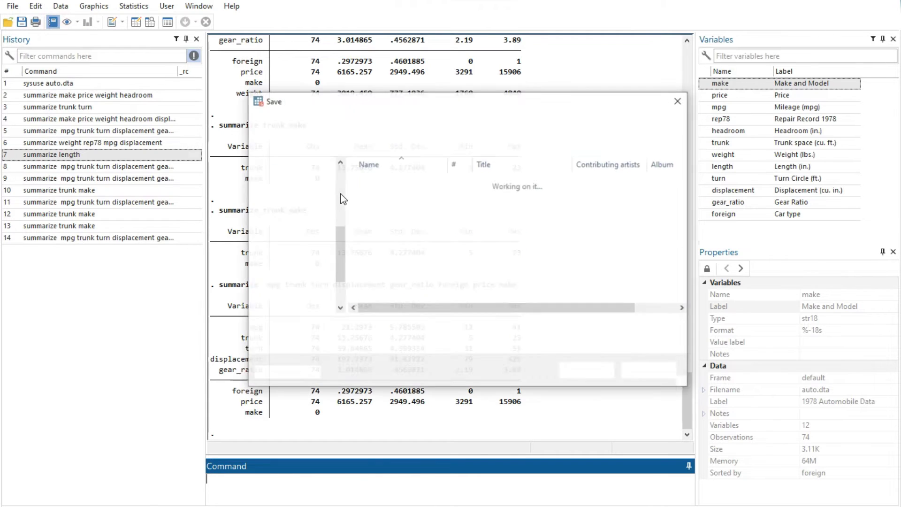
click(649, 371)
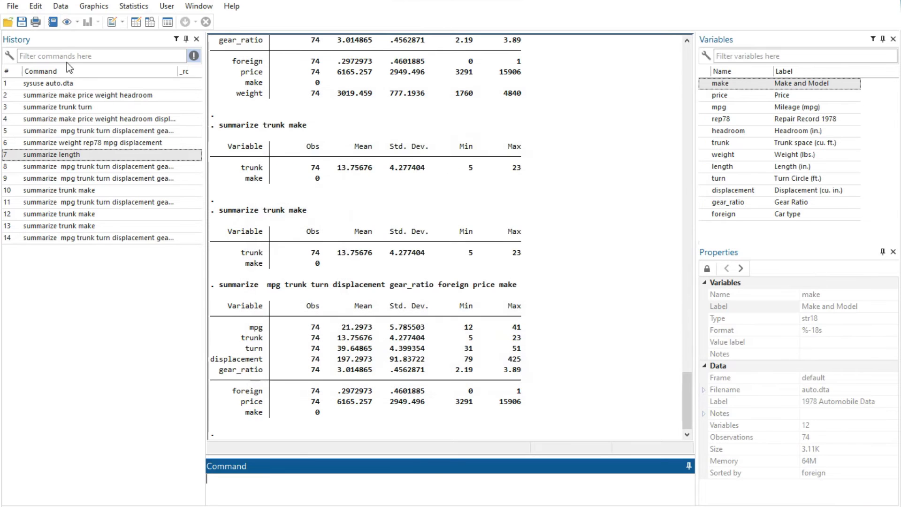
Look through the advice on finding help in a new Viewer and close it, and open and close a blank do-file
click(66, 23)
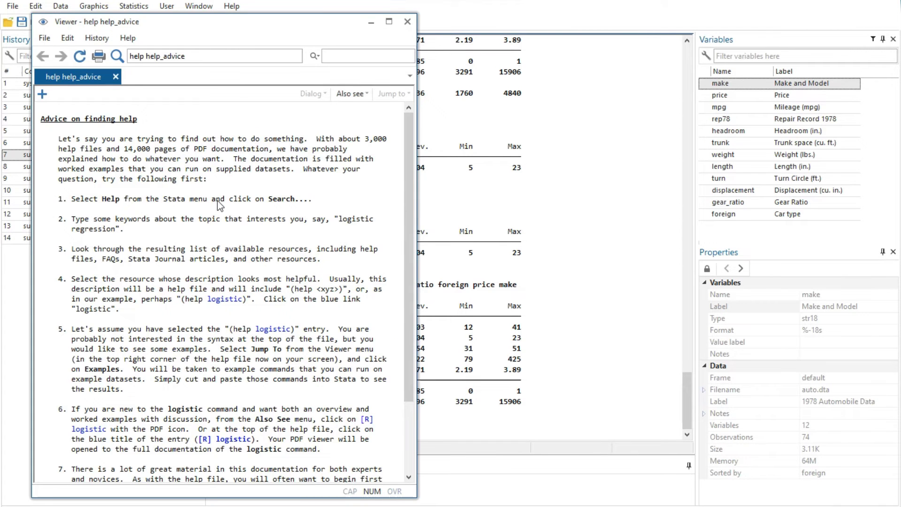
scroll(206, 202, down, 3)
scroll(205, 202, up, 1)
scroll(206, 202, up, 2)
click(407, 22)
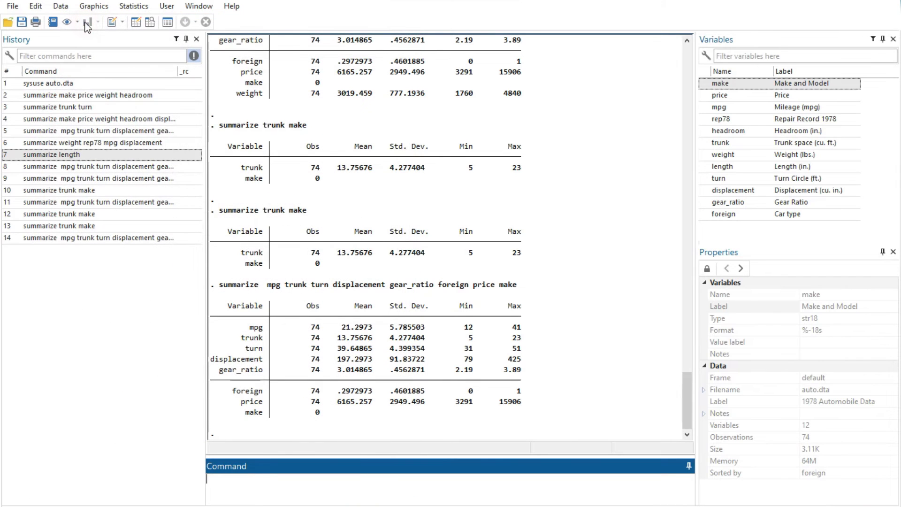
click(112, 22)
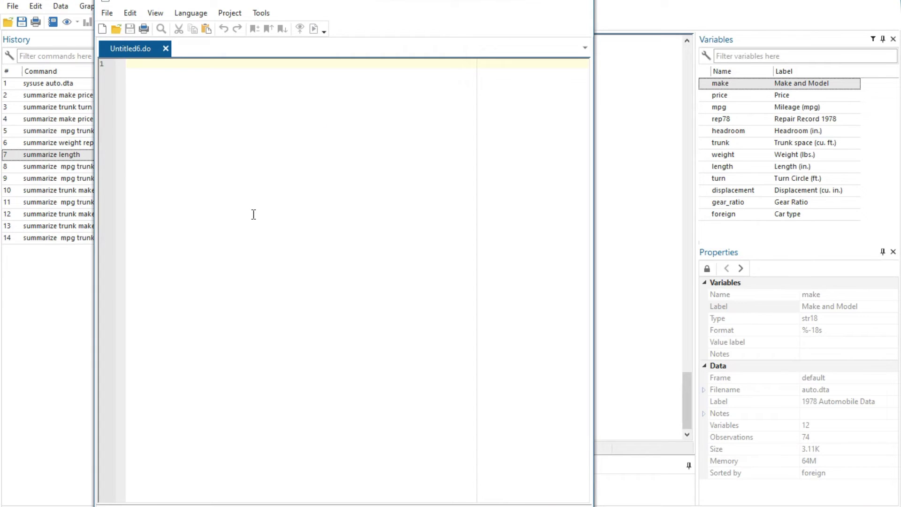
click(584, 3)
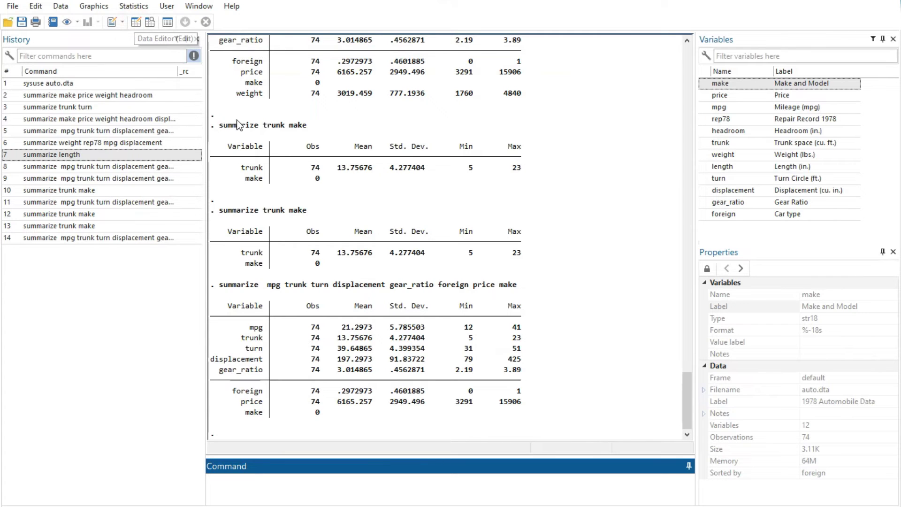
Open auto.dta in the Data Editor's edit mode, look through the observations, and close the editor
key(ctrl+8)
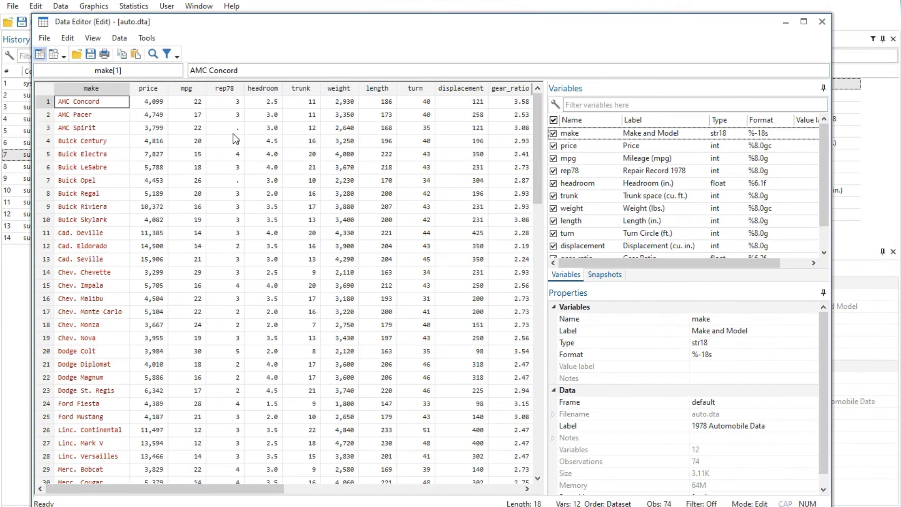
scroll(435, 249, down, 4)
scroll(435, 249, up, 4)
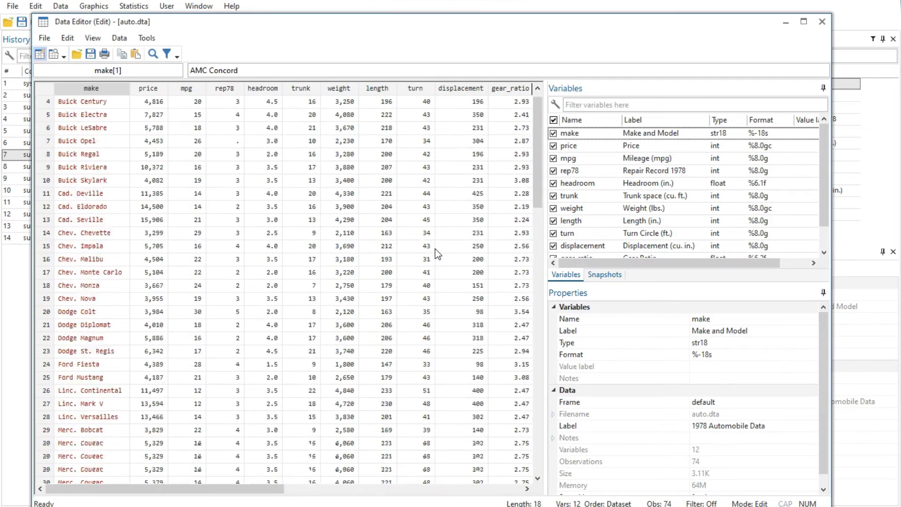
scroll(435, 249, down, 12)
scroll(435, 254, down, 11)
scroll(435, 254, up, 17)
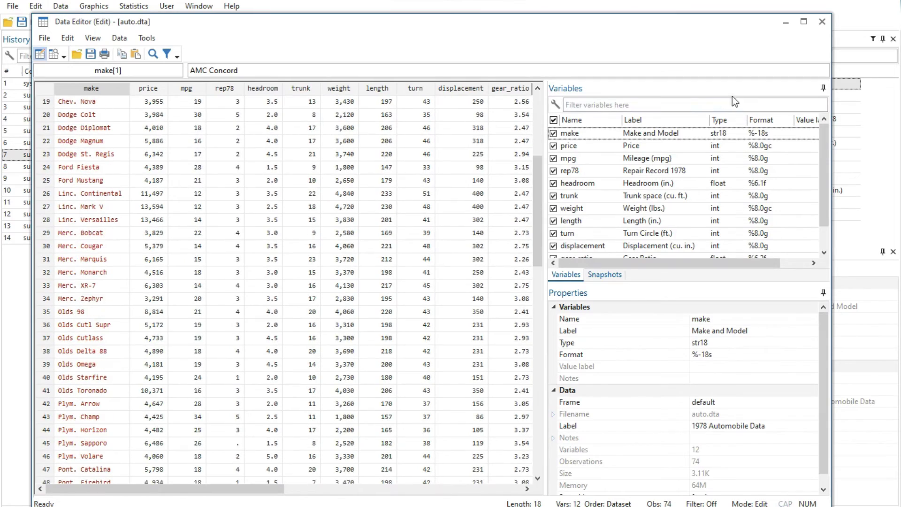
key(ctrl+1)
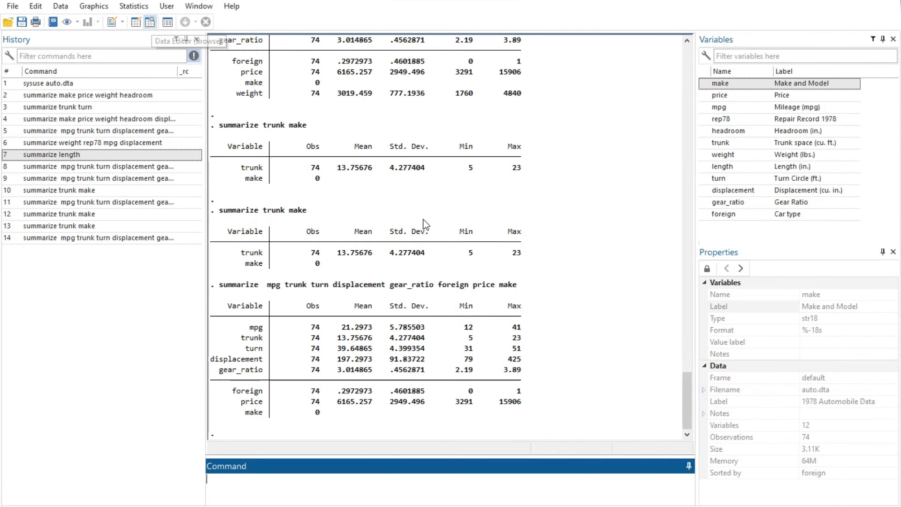
Open the Data Editor in browse mode, look over the auto.dta observations, and close it
key(ctrl+8)
scroll(388, 238, down, 7)
scroll(389, 237, up, 7)
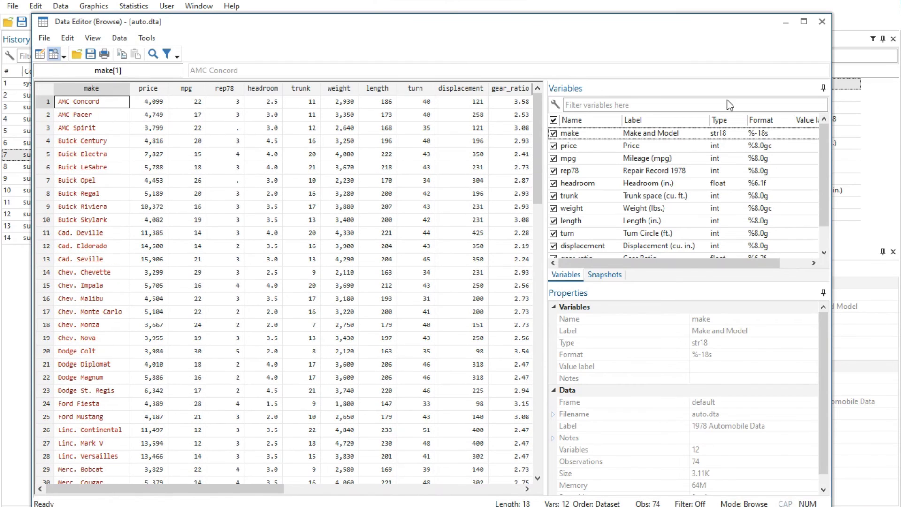
click(822, 23)
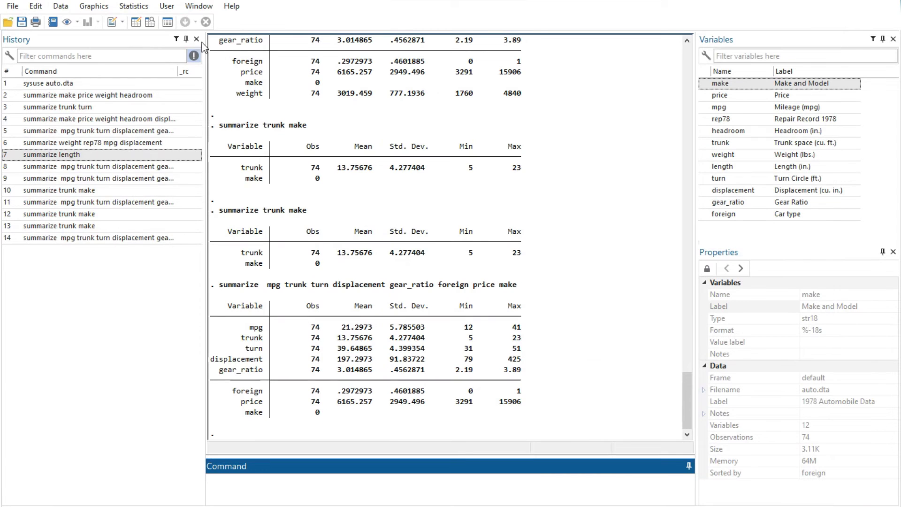
Open the Variables Manager, view the properties of rep78, and close the manager
click(170, 24)
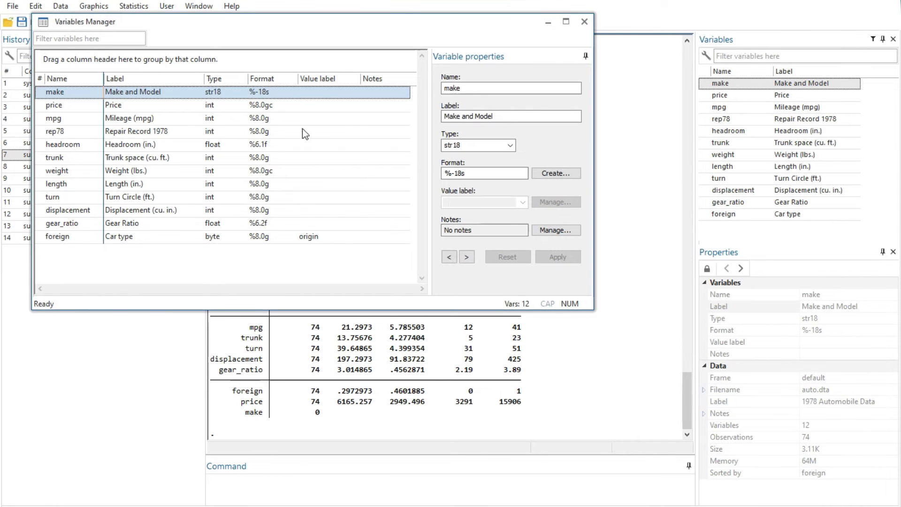
click(257, 133)
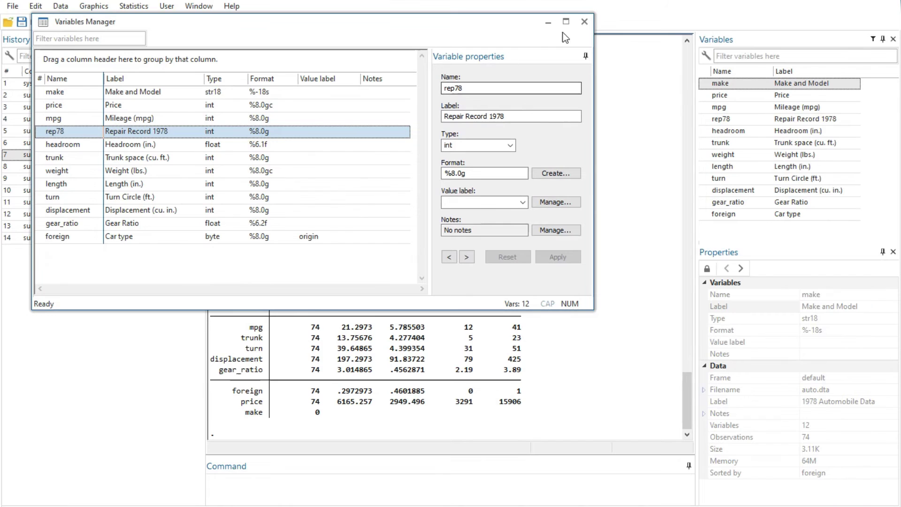
click(584, 21)
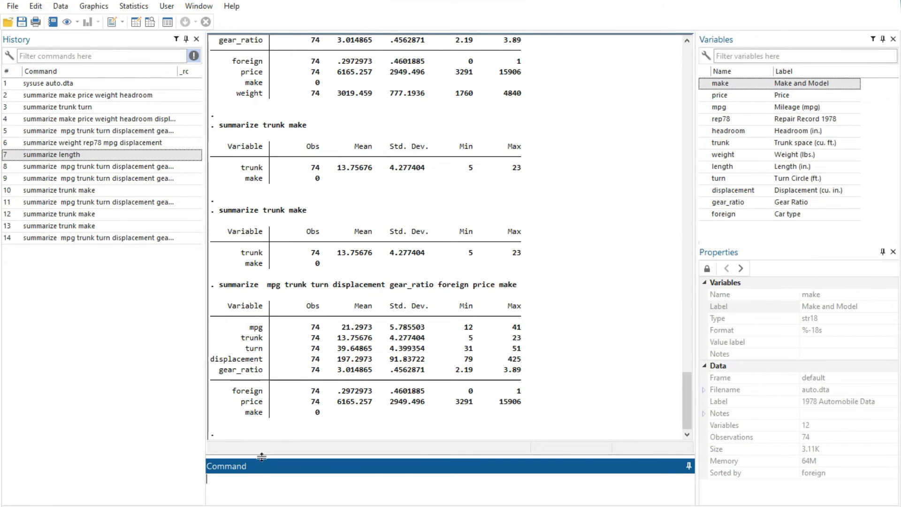
Try to run the command db poisson length rep78 price, taking the three variable names from the Variables list
click(280, 487)
text(db poisson)
double_click(755, 173)
double_click(774, 119)
double_click(780, 96)
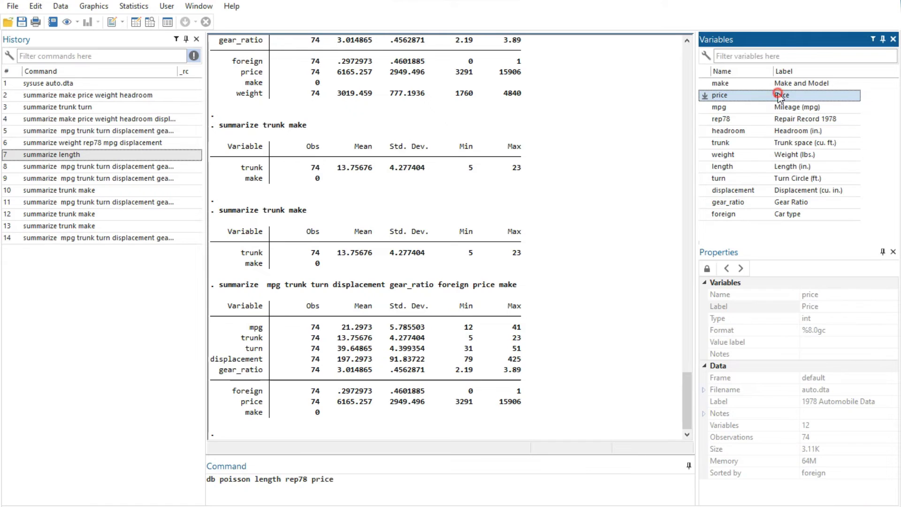
click(338, 479)
key(Return)
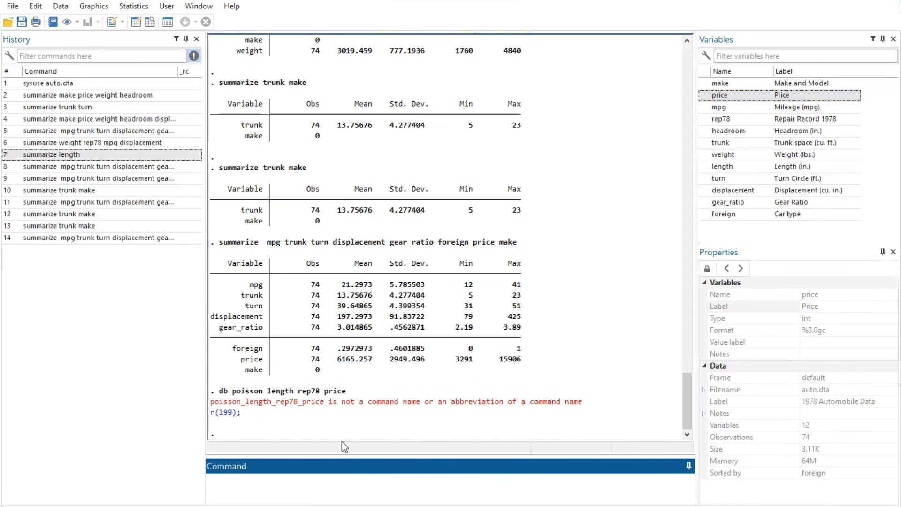
click(92, 6)
click(64, 6)
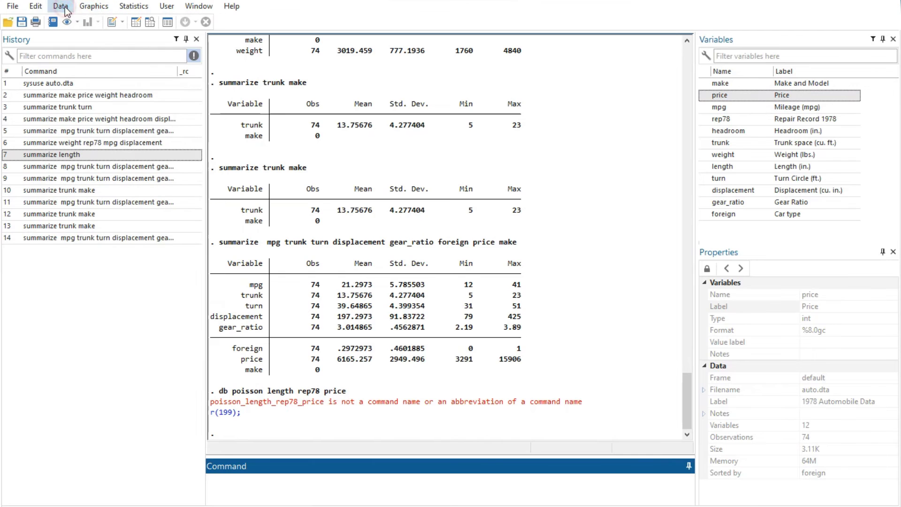
click(60, 6)
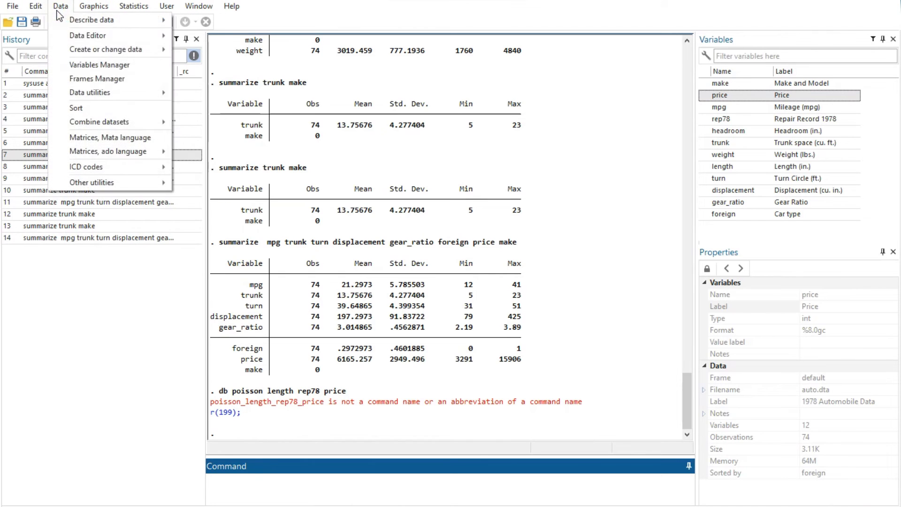
click(94, 6)
click(133, 7)
mouse_move(166, 7)
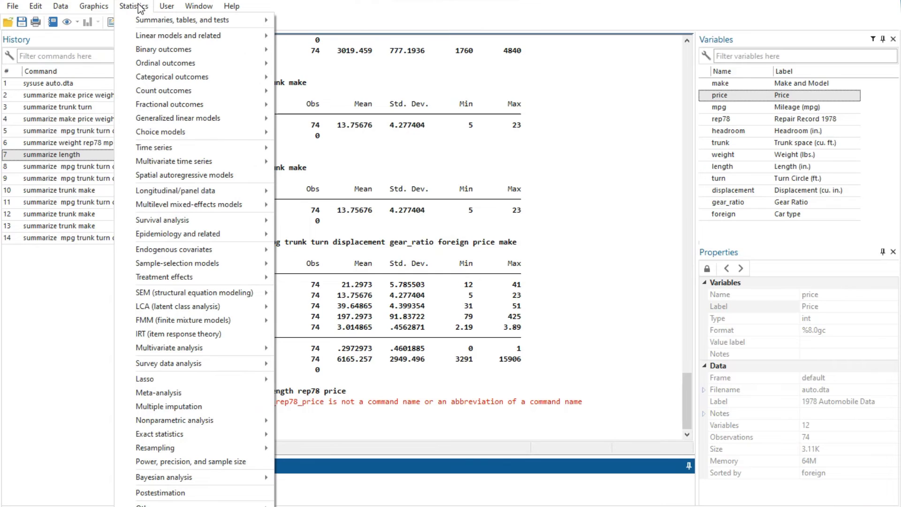
mouse_move(100, 10)
mouse_move(69, 10)
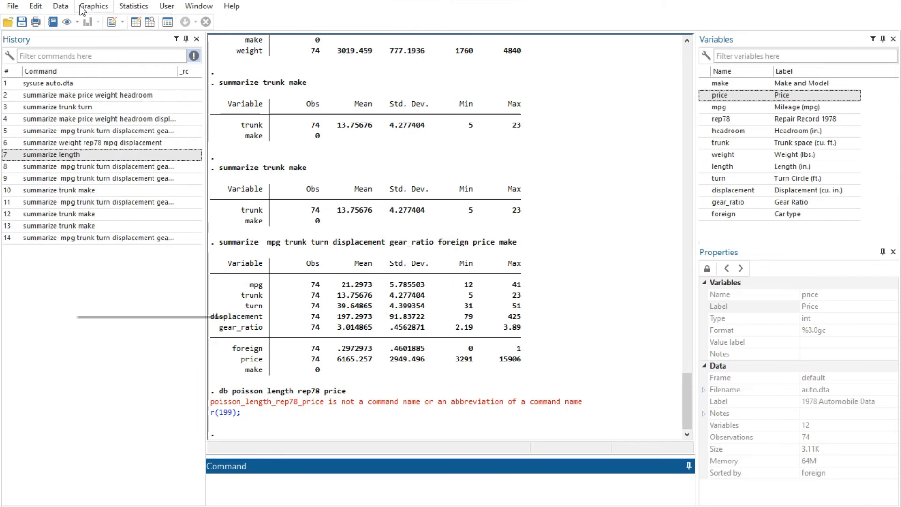
mouse_move(127, 10)
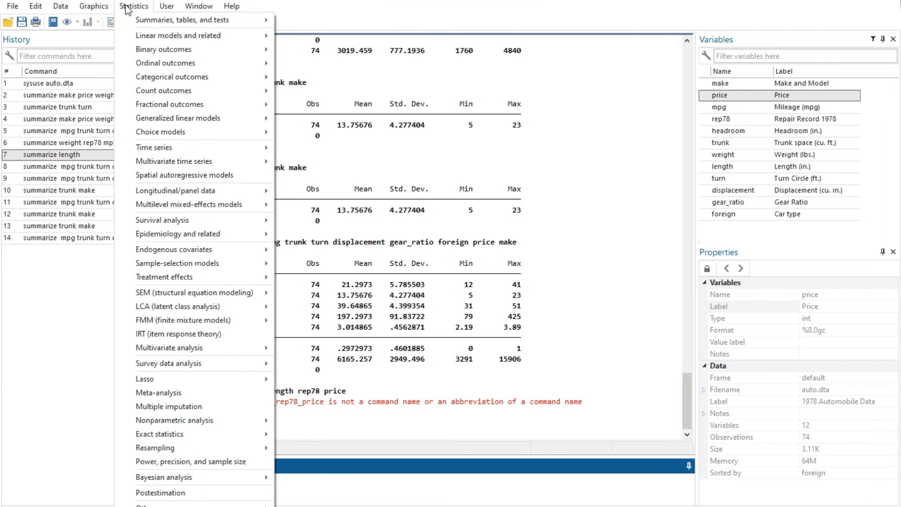
Fit a Poisson regression through its dialog, with mpg as dependent variable and rep78 and turn as independent variables
click(127, 8)
click(127, 7)
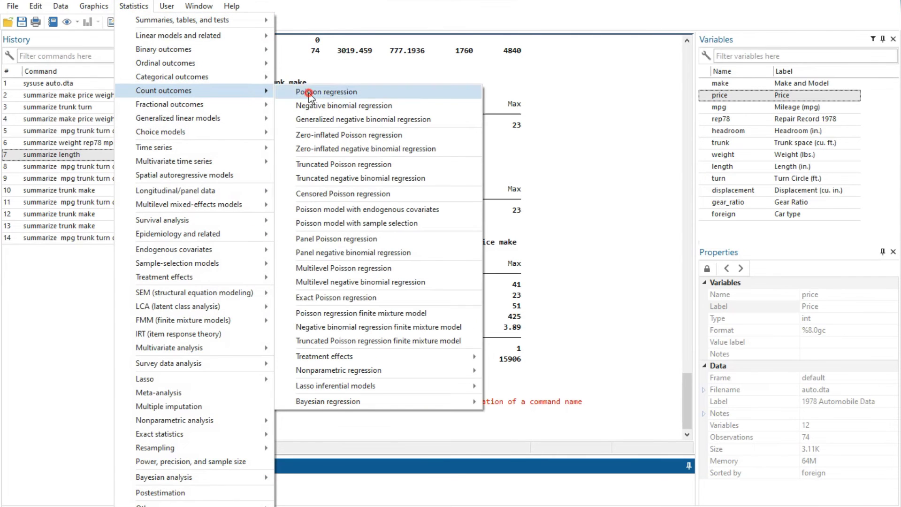
click(304, 89)
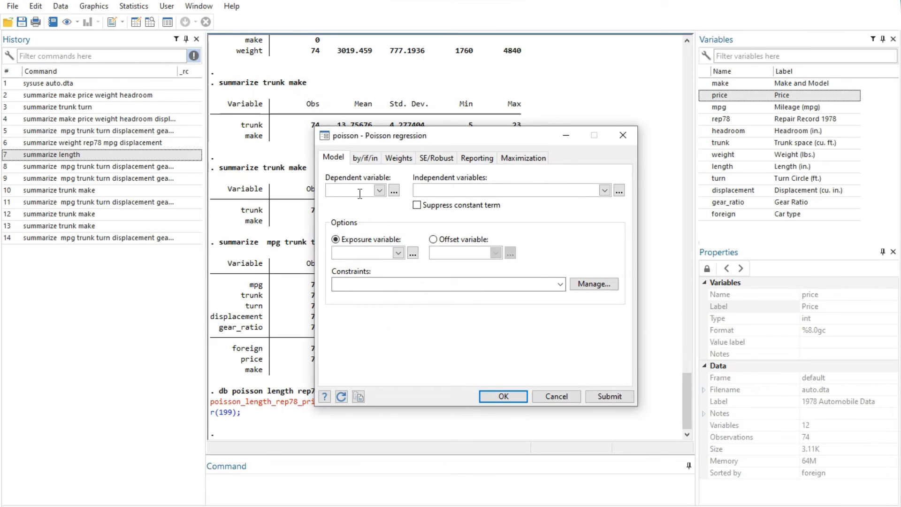
click(379, 190)
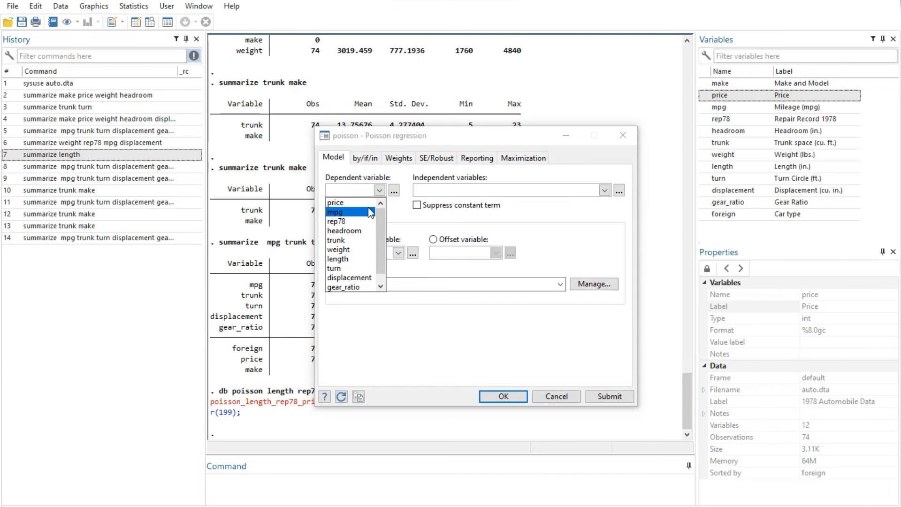
click(364, 211)
click(605, 190)
click(506, 221)
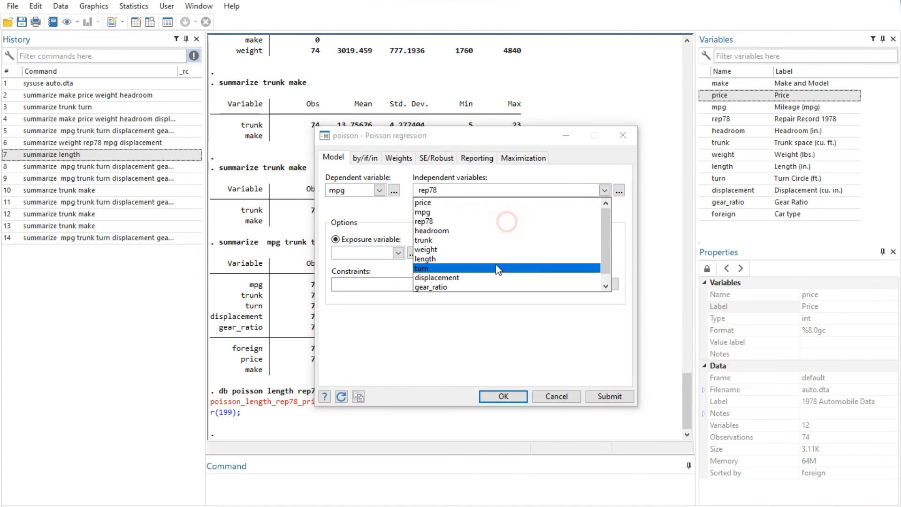
click(496, 268)
click(503, 396)
click(503, 396)
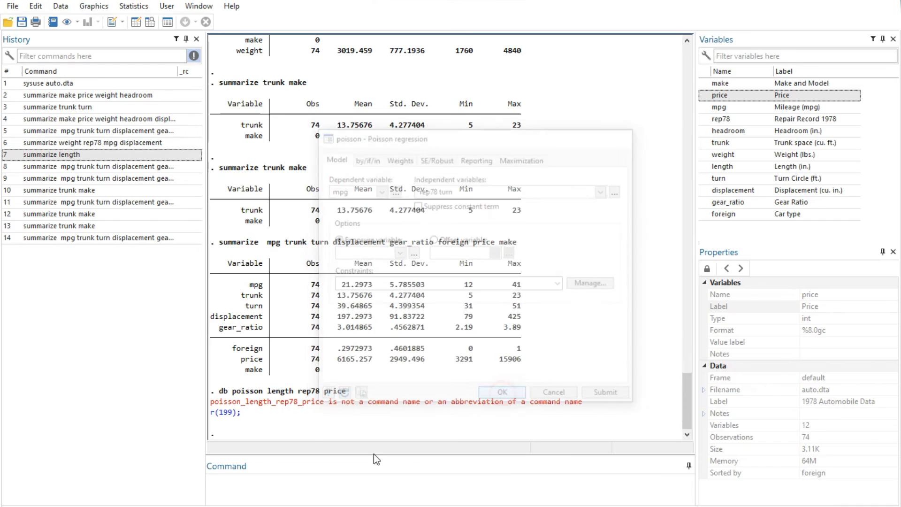
Open the Poisson regression dialog by running the command db poisson
click(277, 479)
text(db poisson)
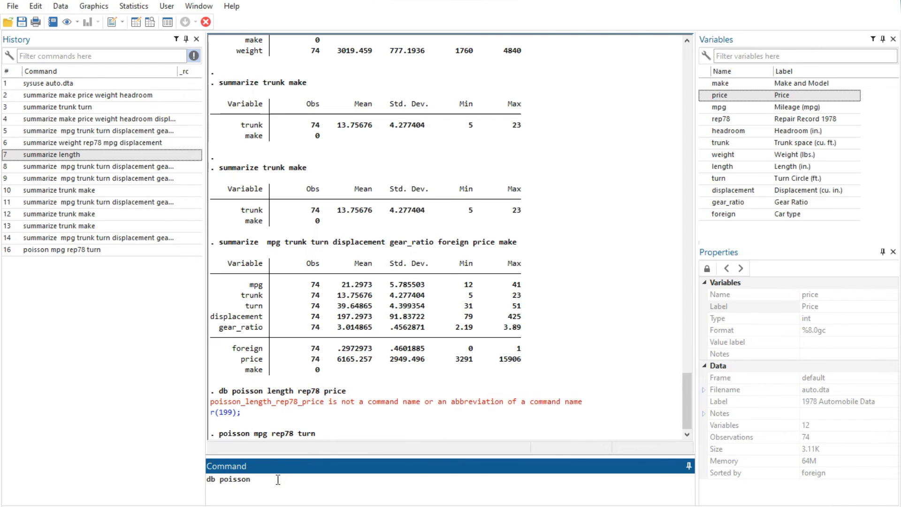
key(Return)
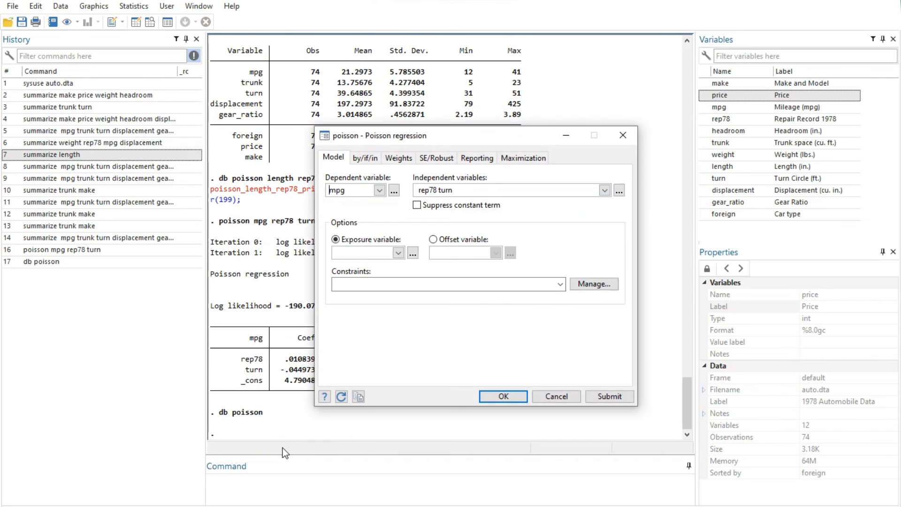
Clear the dependent variable and the independent variables in the Poisson regression dialog
click(380, 190)
click(380, 190)
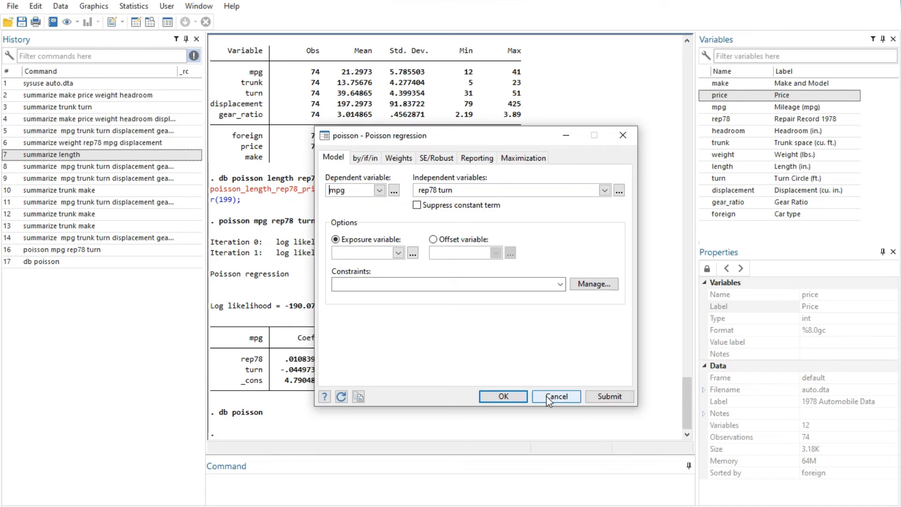
double_click(346, 189)
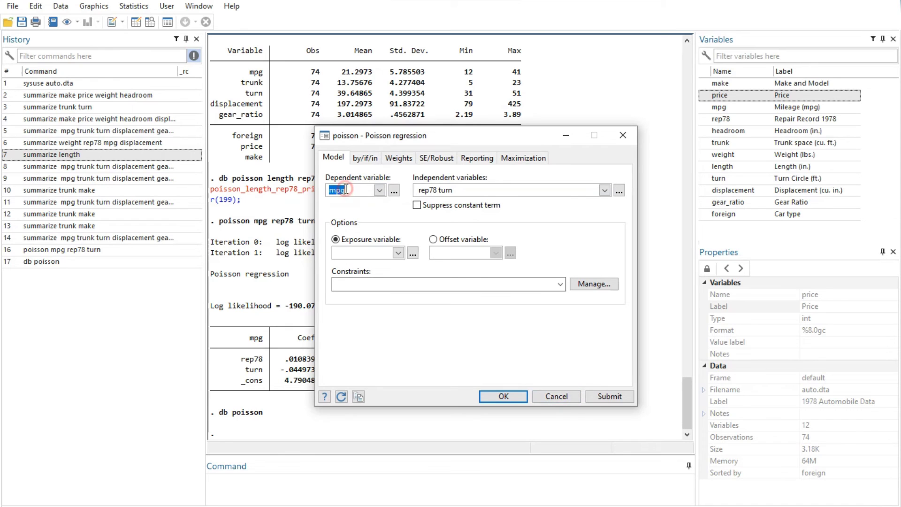
key(Delete)
click(453, 190)
drag(415, 190, 470, 190)
key(Delete)
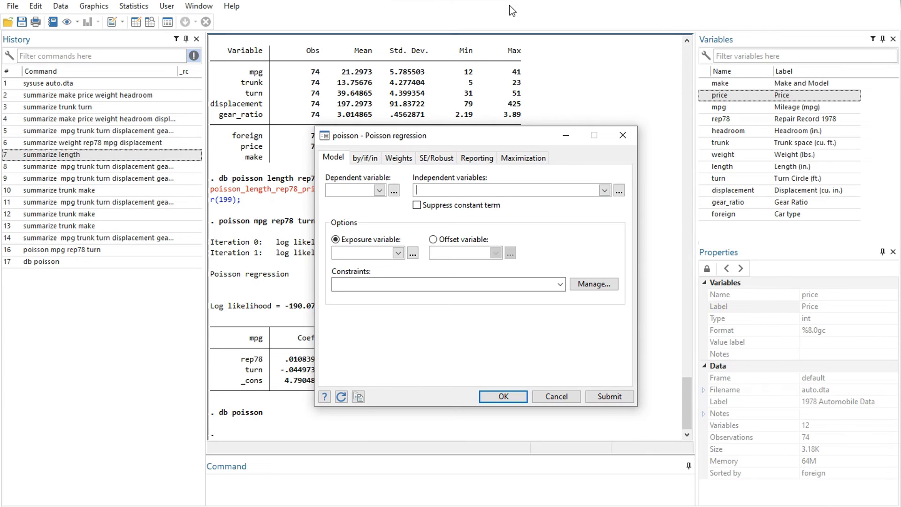
Look through the by/if/in, Weights, SE/Robust, Reporting and Maximization settings of the Poisson regression dialog
click(365, 159)
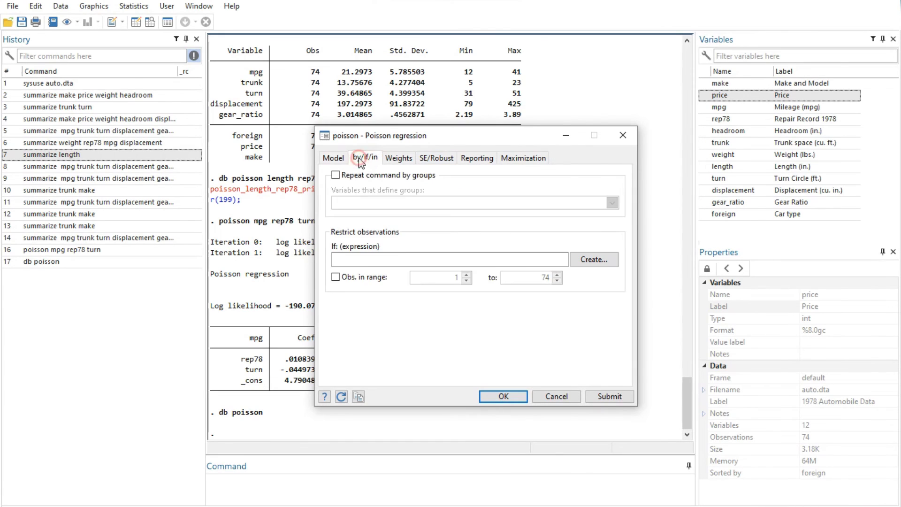
click(392, 158)
click(428, 158)
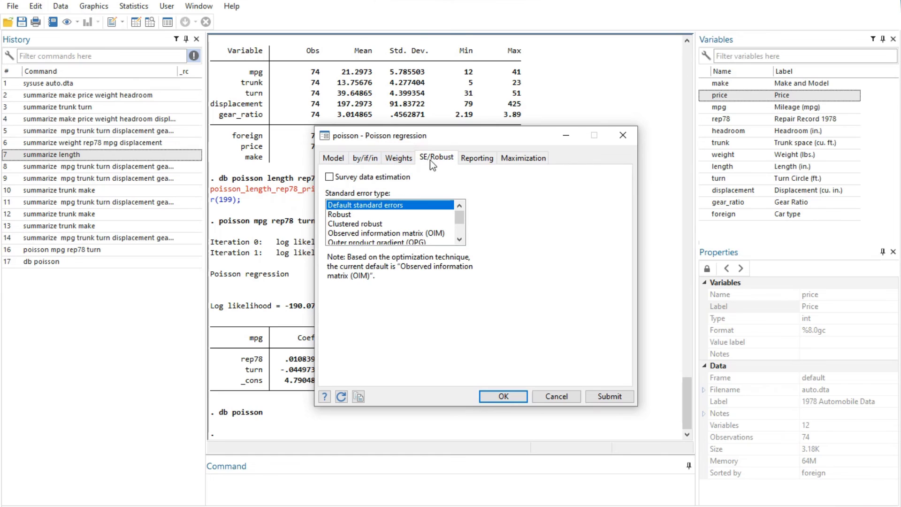
click(476, 158)
click(521, 158)
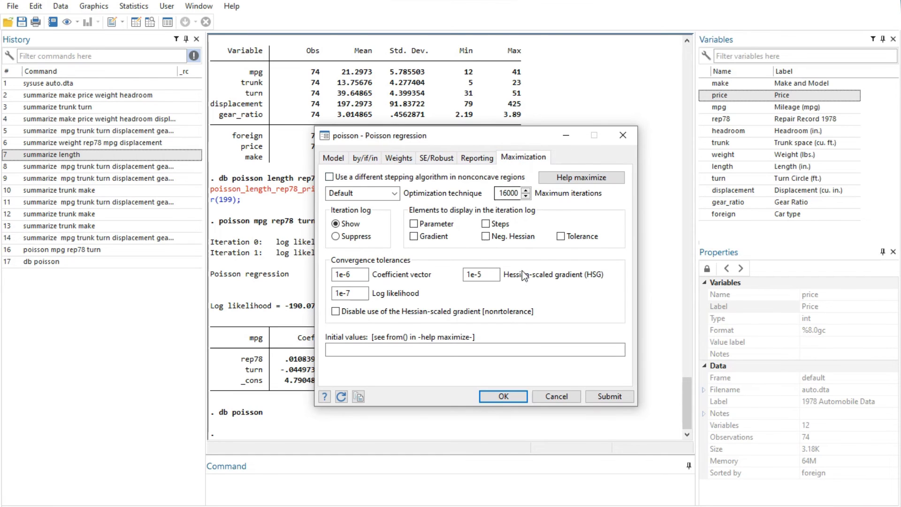
Fit a Poisson regression with mpg as dependent variable and rep78, trunk and turn as independent variables
click(340, 159)
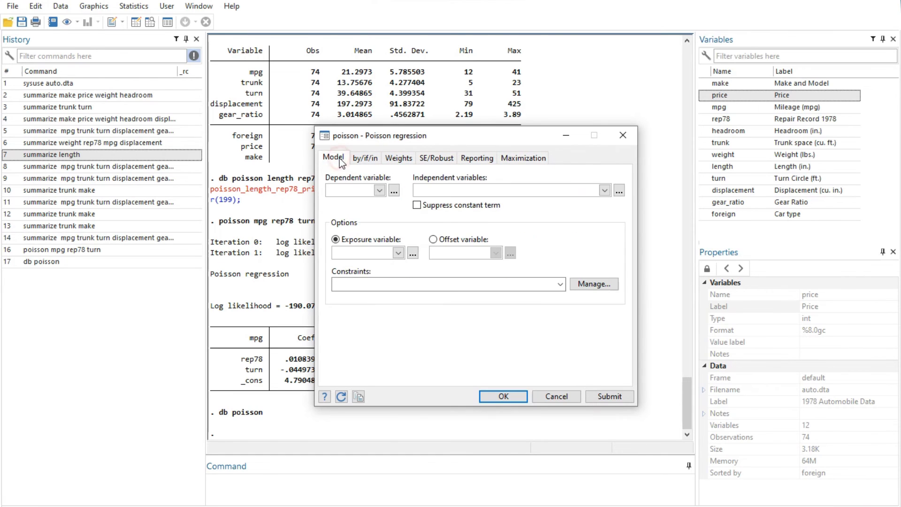
click(378, 190)
click(362, 214)
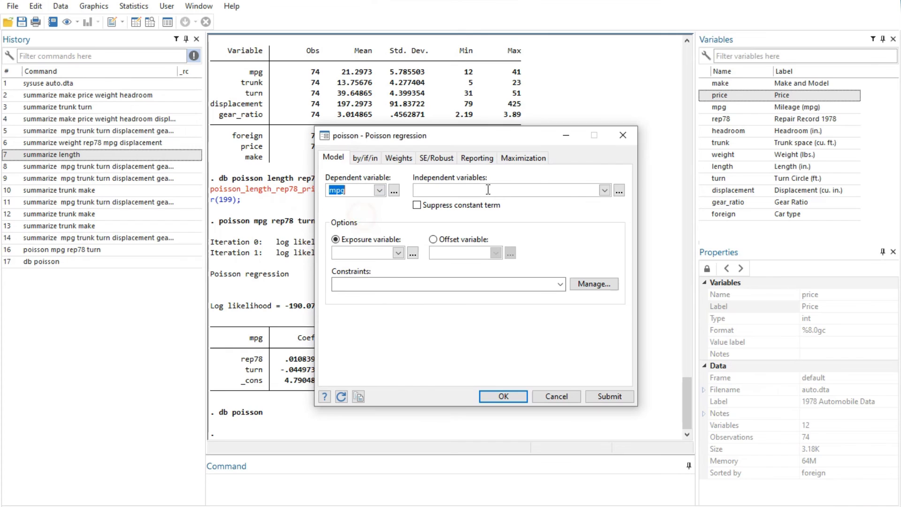
click(604, 190)
click(550, 221)
click(512, 240)
click(505, 268)
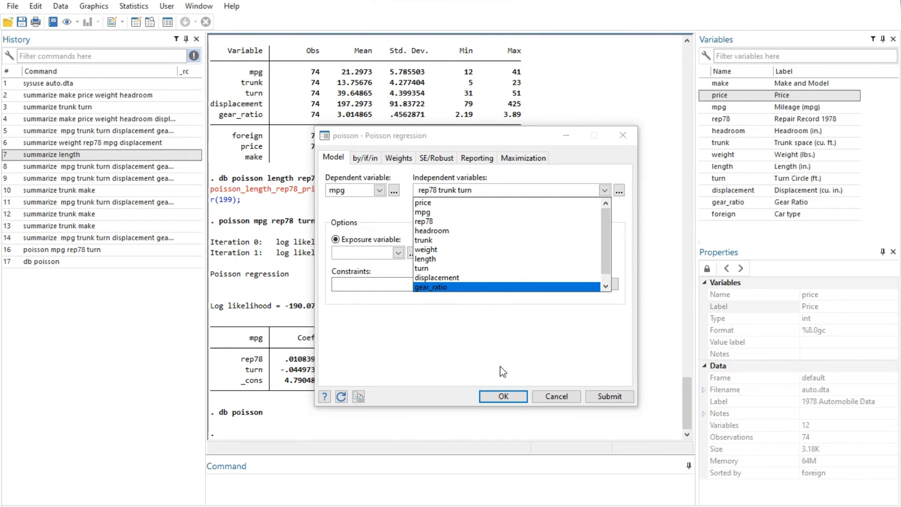
click(499, 398)
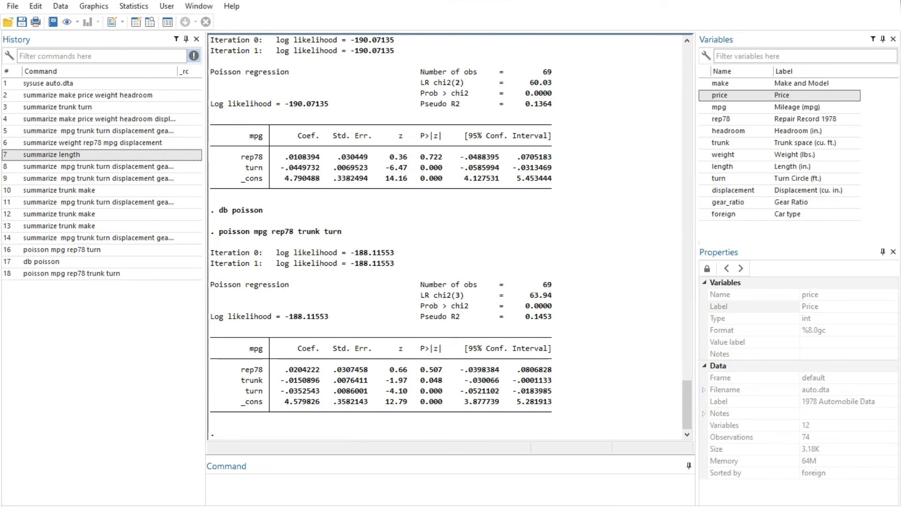
Recall the previous db poisson command and run it again to reopen the Poisson regression dialog
click(348, 491)
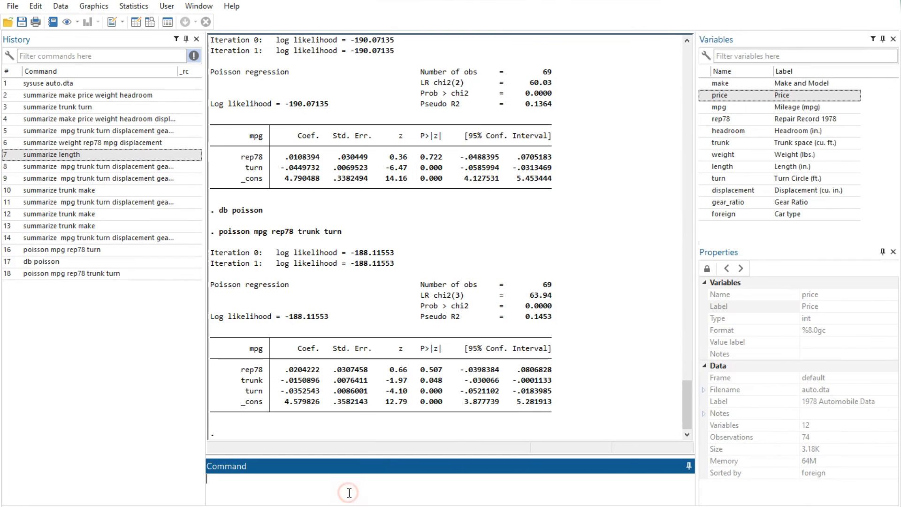
key(Page_Up)
key(Page_Up)
key(Return)
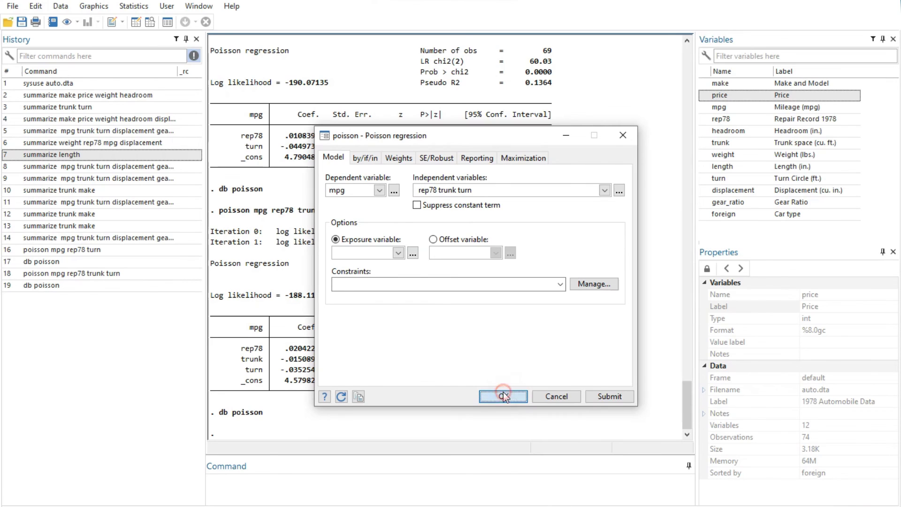
click(557, 396)
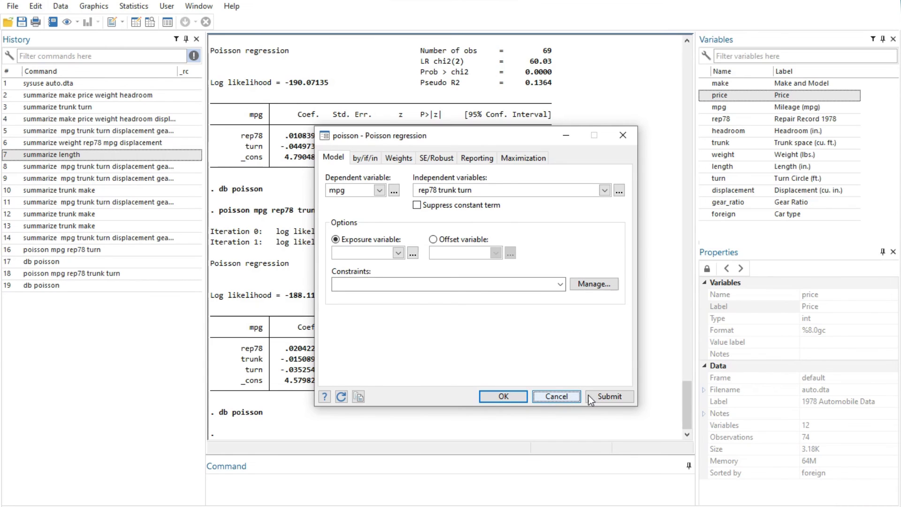
click(608, 399)
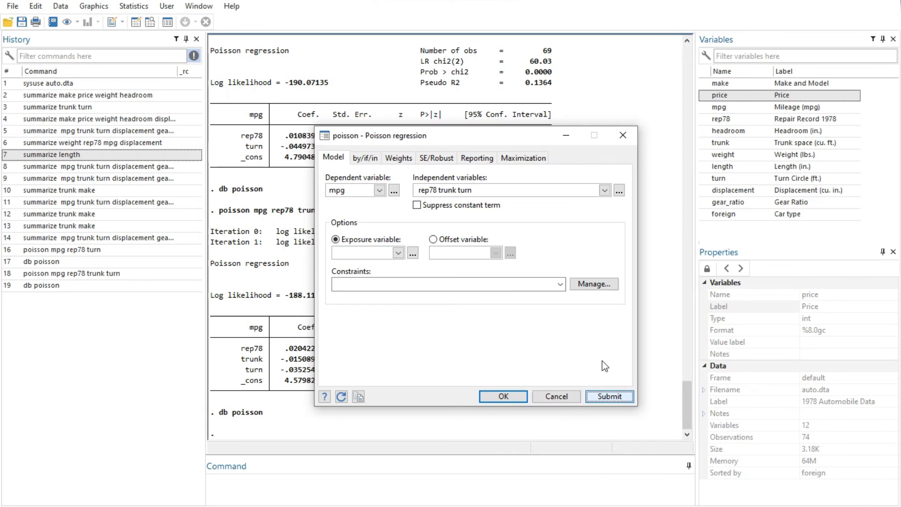
Open the help file for poisson from the dialog, look through its syntax, options and examples, and close it
click(324, 396)
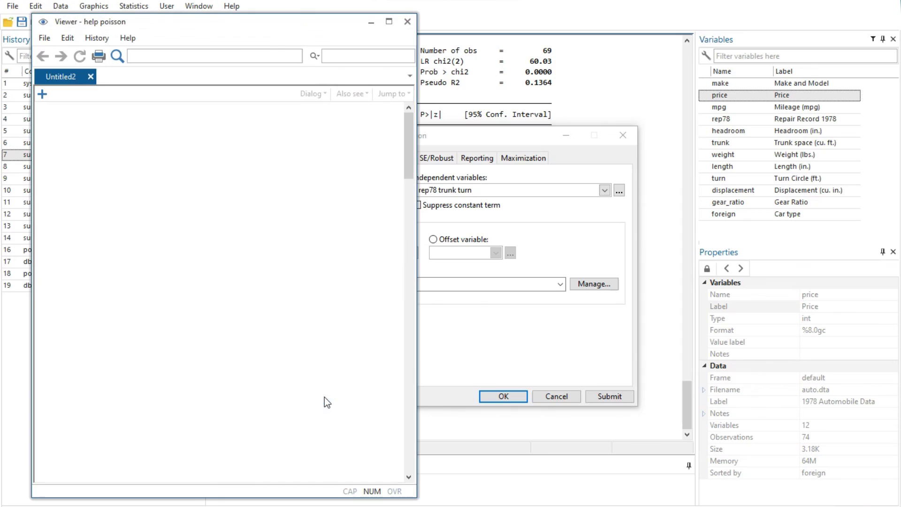
scroll(269, 277, down, 15)
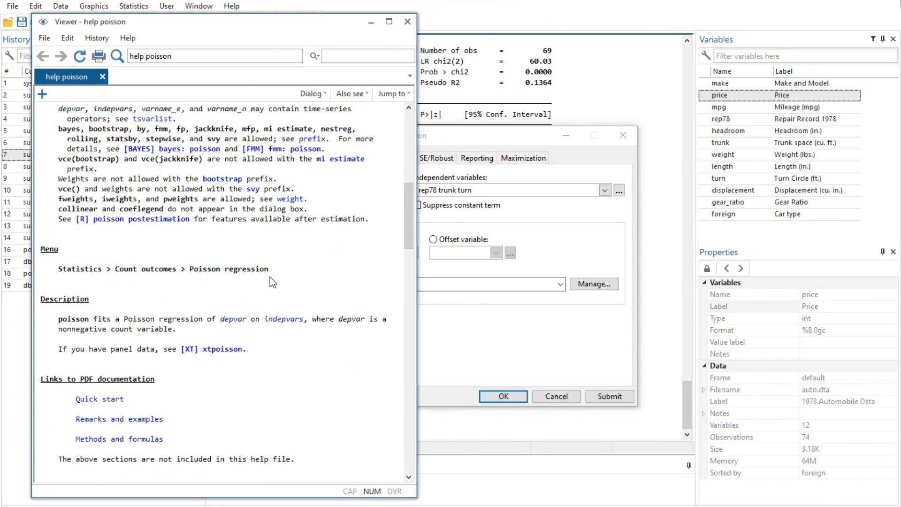
scroll(271, 280, down, 15)
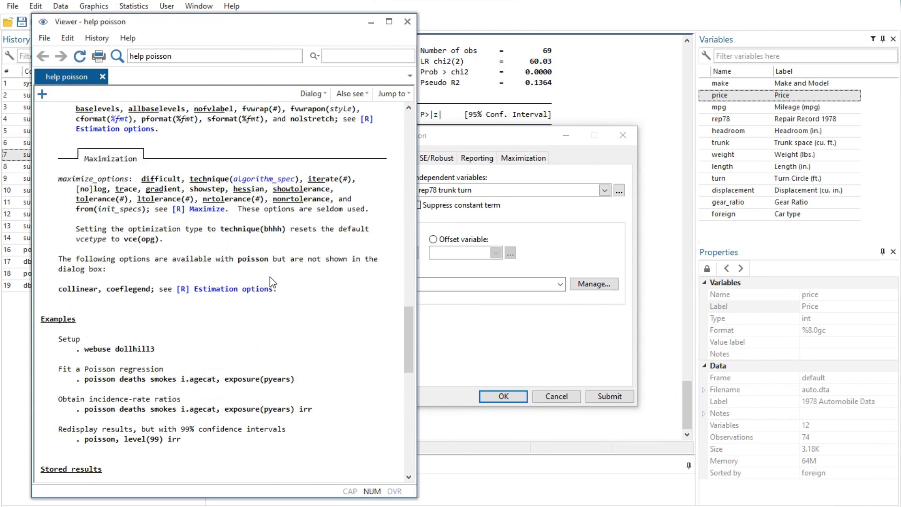
scroll(270, 281, up, 7)
scroll(270, 279, up, 15)
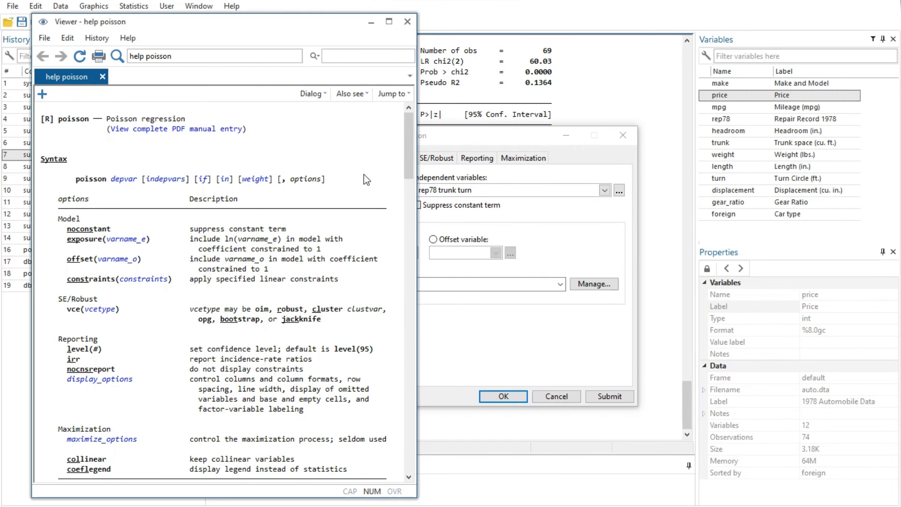
scroll(364, 174, down, 4)
click(402, 23)
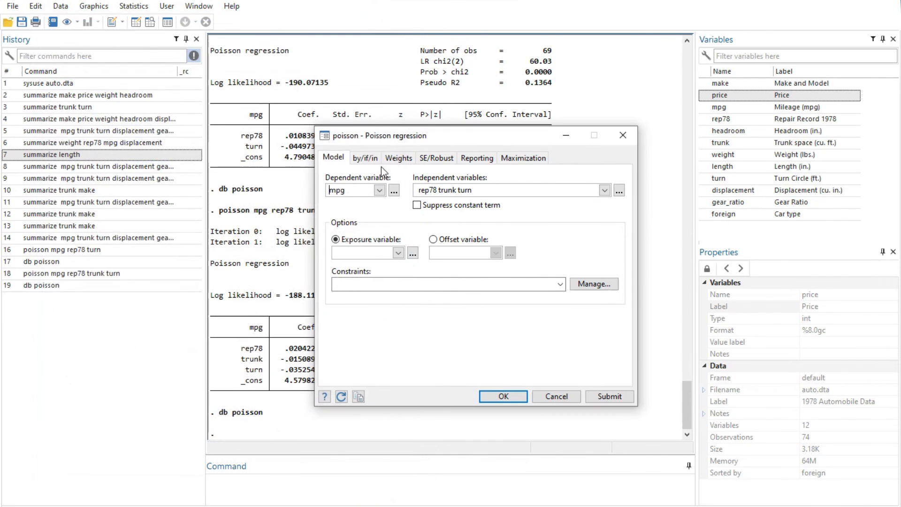
Reset the Poisson regression dialog's fields and try to copy its command to the clipboard
click(342, 395)
click(358, 396)
click(550, 282)
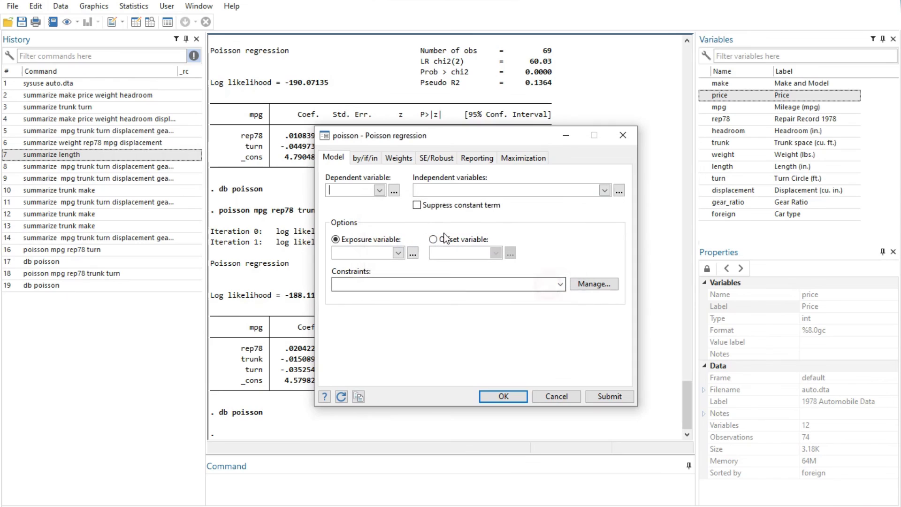
Set rep78 as the dependent variable and mpg and trunk as the independent variables in the Poisson regression dialog
click(379, 190)
click(361, 220)
click(602, 186)
click(605, 190)
click(511, 213)
click(497, 240)
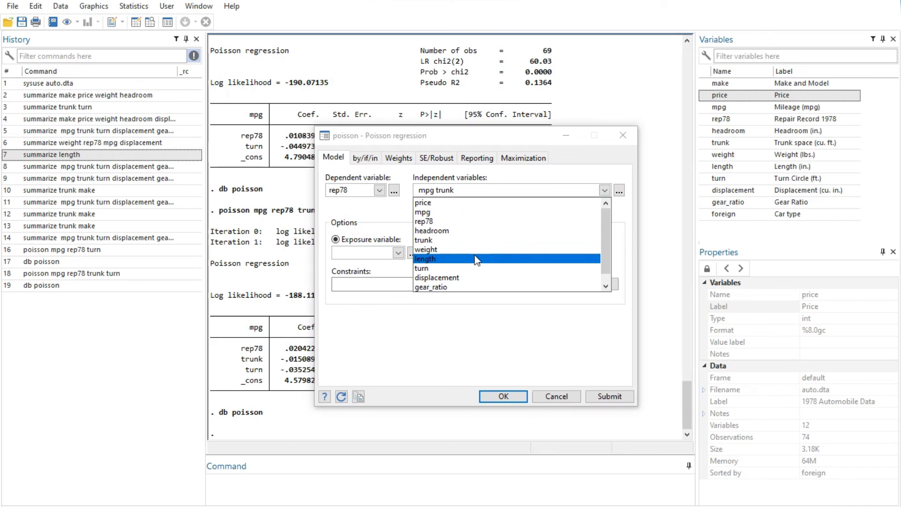
Copy the dialog's command, cancel the dialog, and paste and run poisson rep78 mpg trunk in the Command window
click(396, 366)
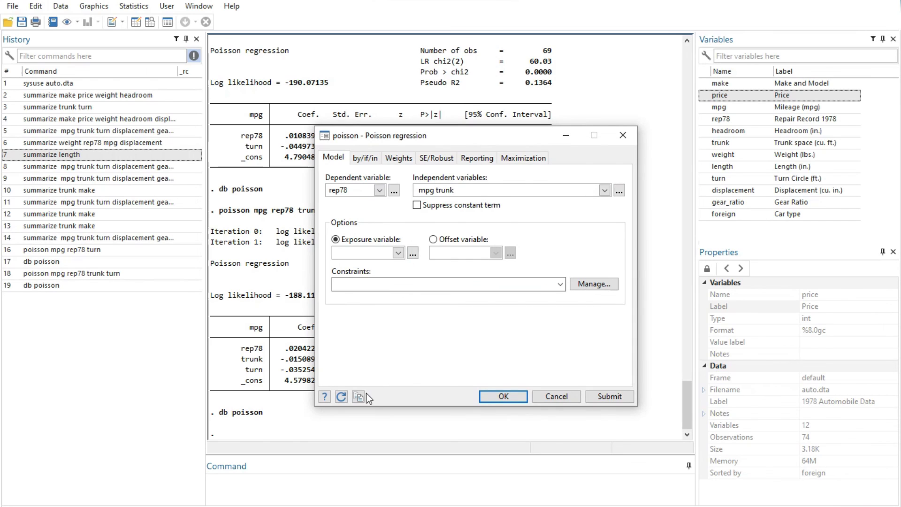
click(558, 396)
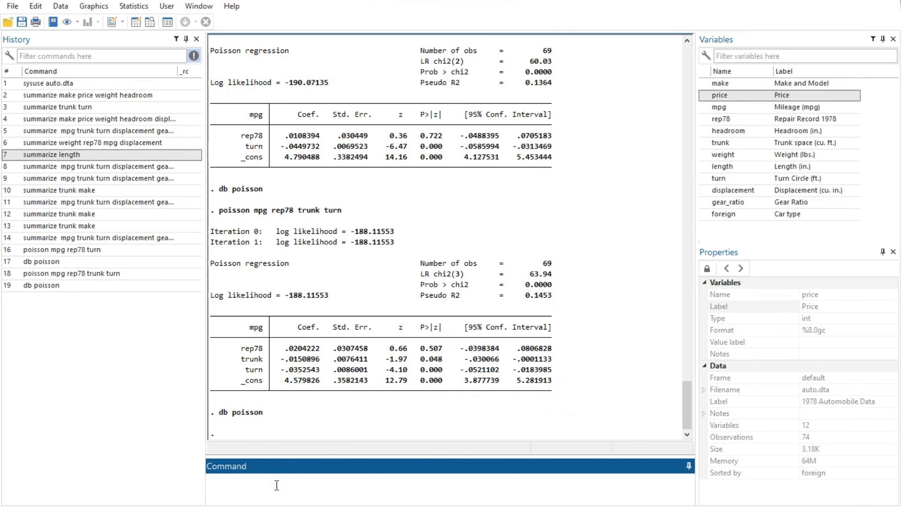
key(ctrl+v)
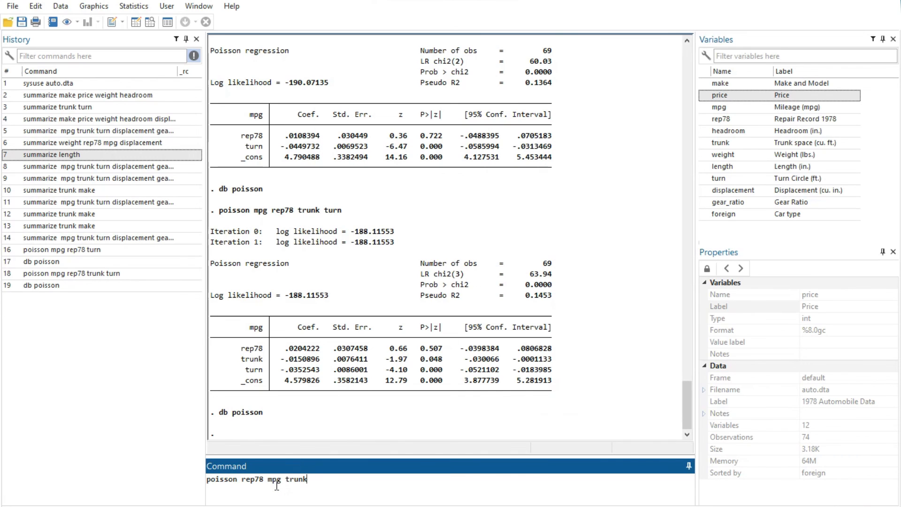
key(Return)
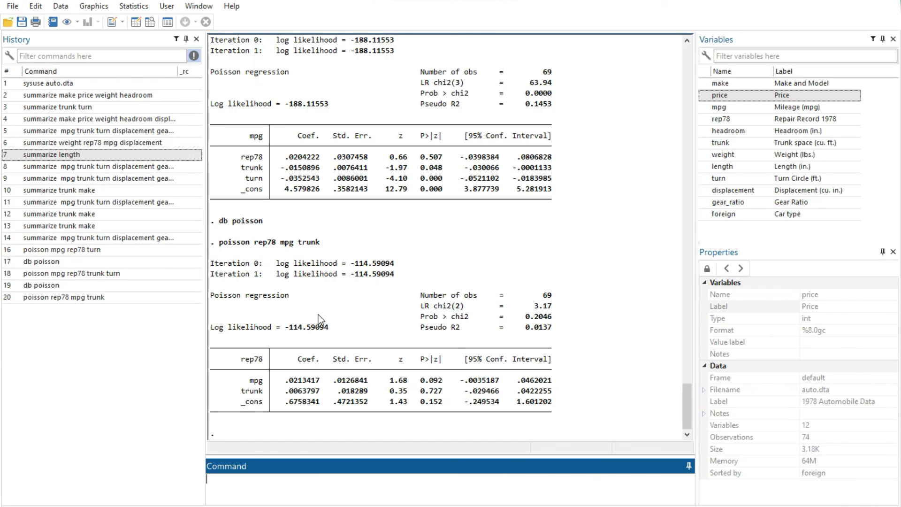
scroll(319, 316, up, 3)
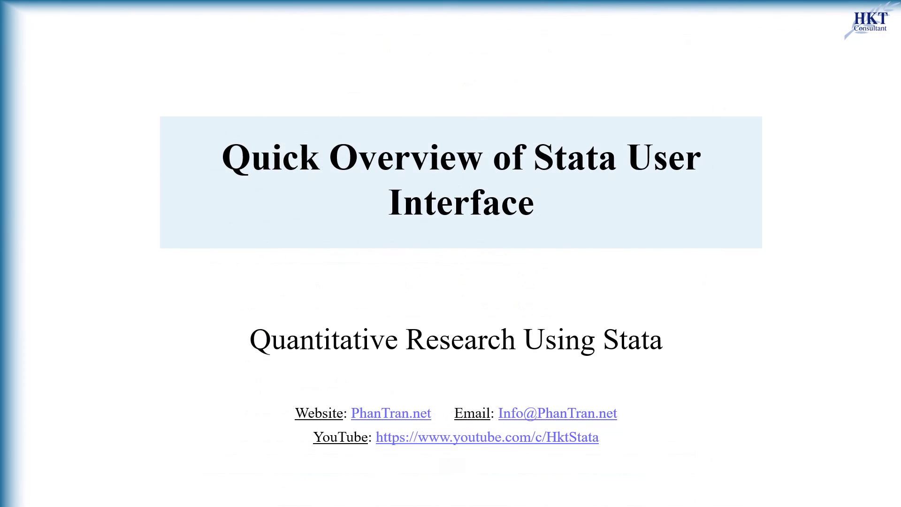